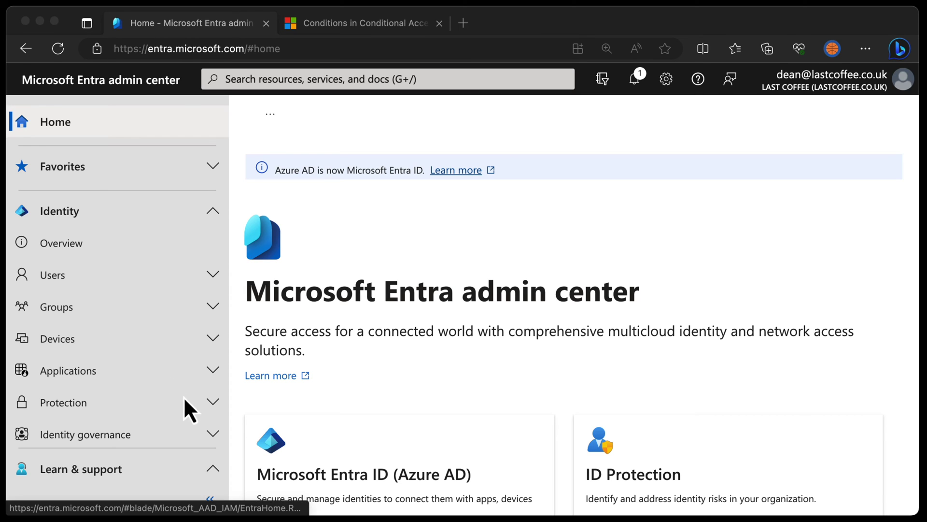
Open Conditional Access under Protection and collapse the left navigation
click(197, 405)
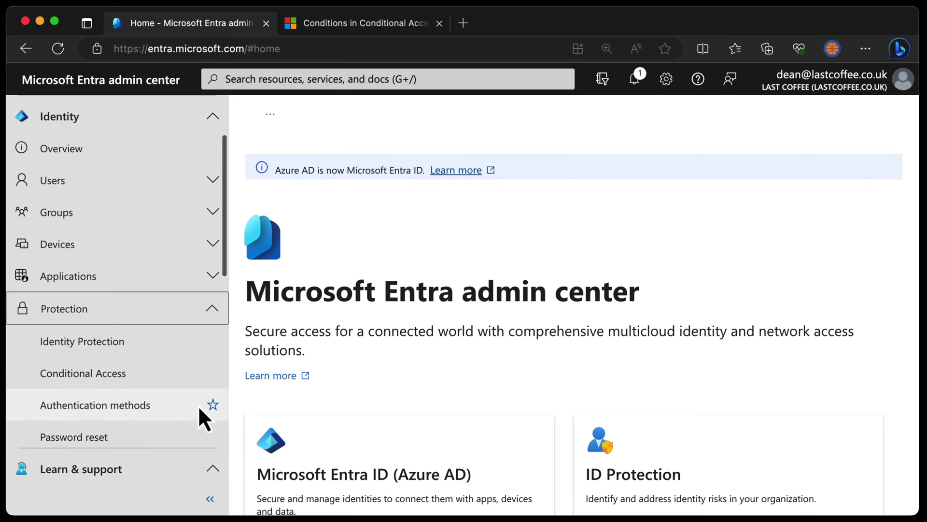
click(182, 374)
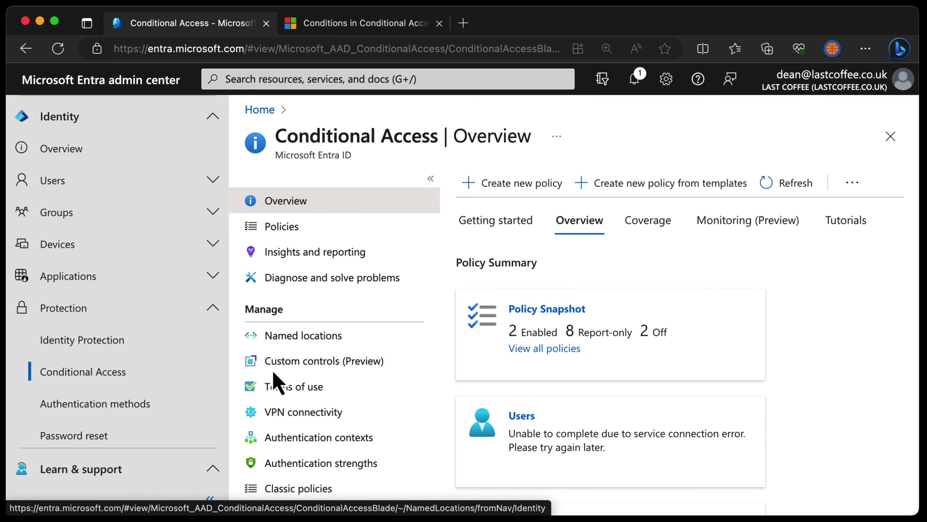
click(210, 499)
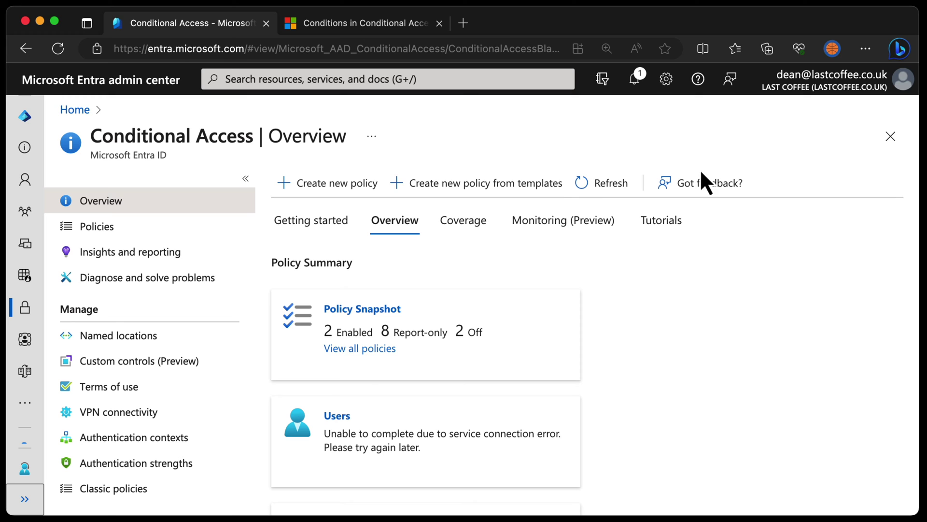
Start a new Conditional Access policy named 'Require MFA'
click(136, 228)
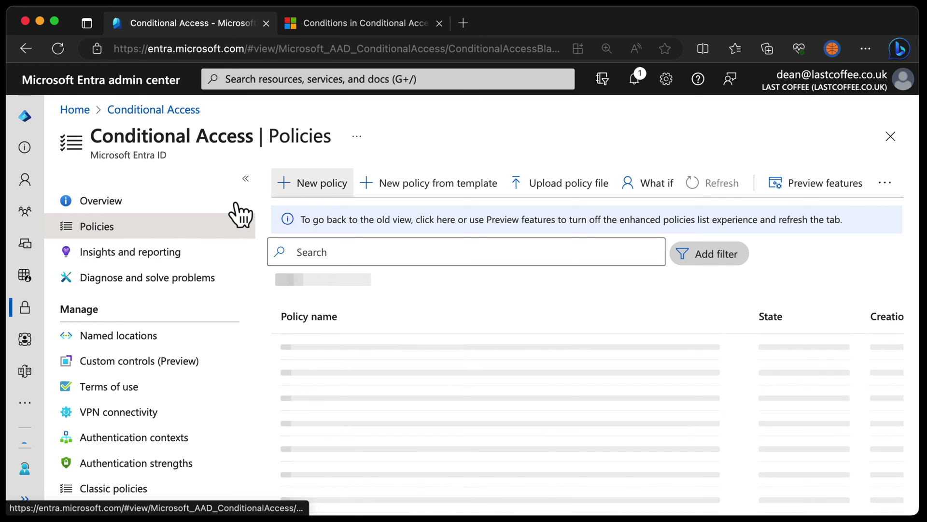
click(320, 186)
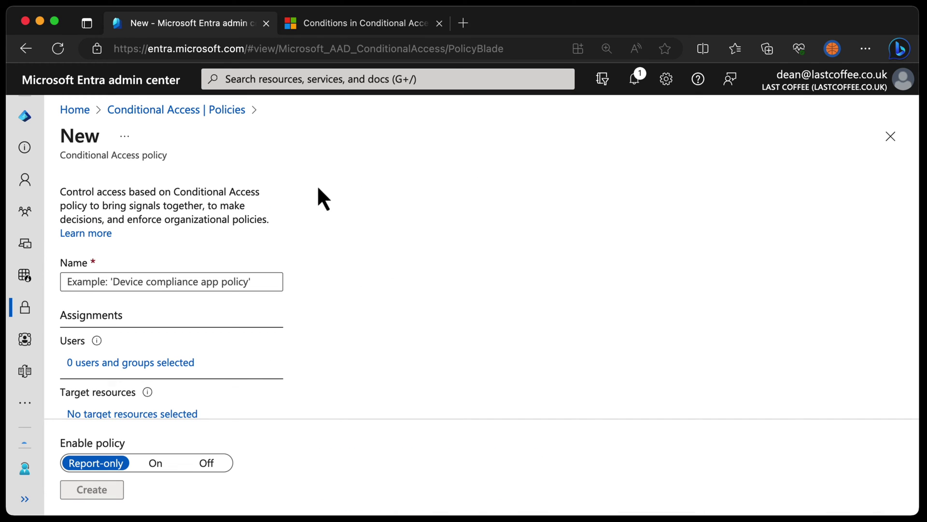
click(216, 280)
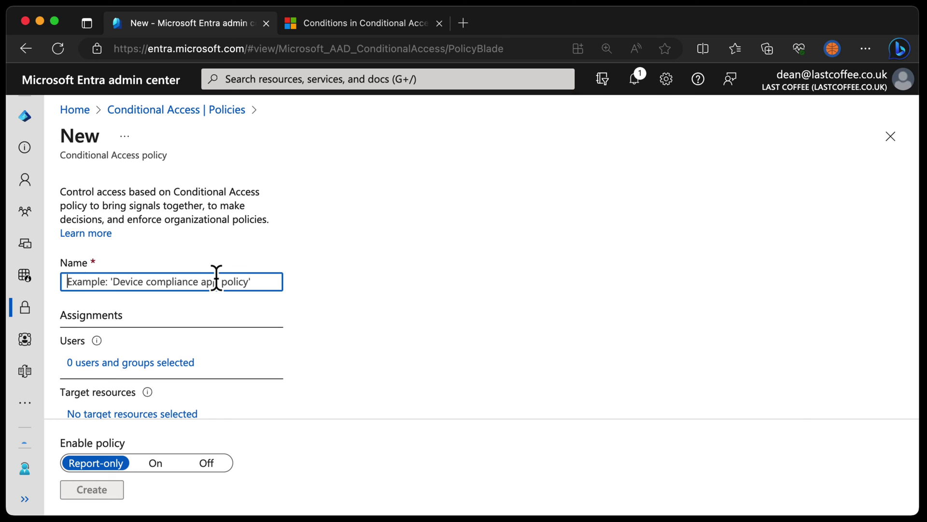
text(Require MFA)
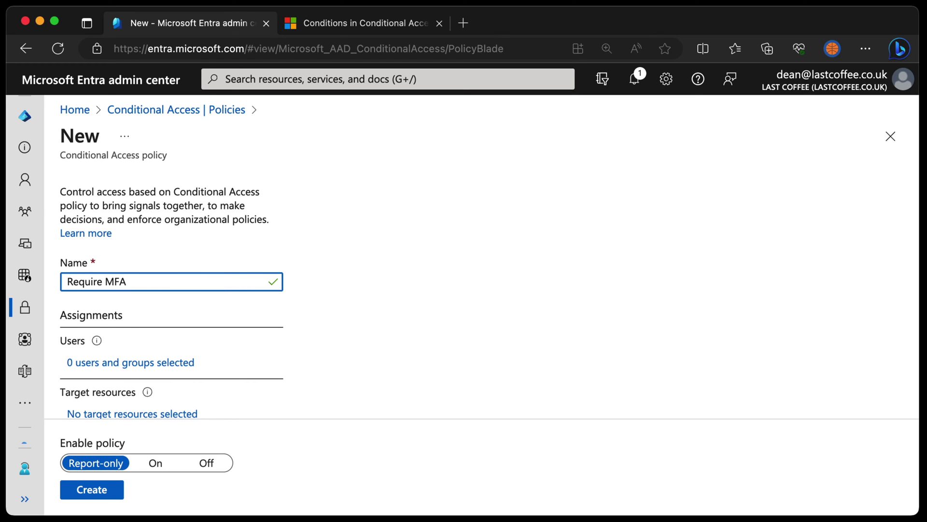
Set the policy's Users assignment to All users
click(224, 360)
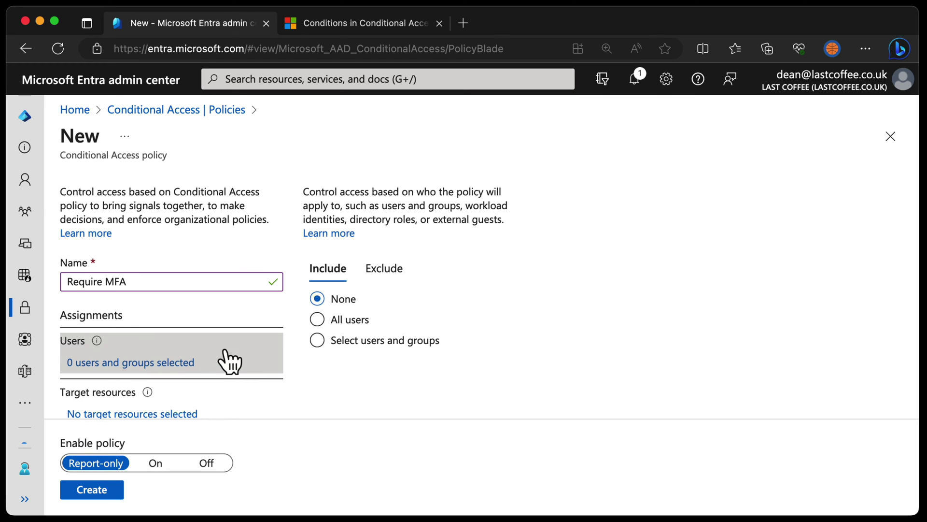
click(363, 322)
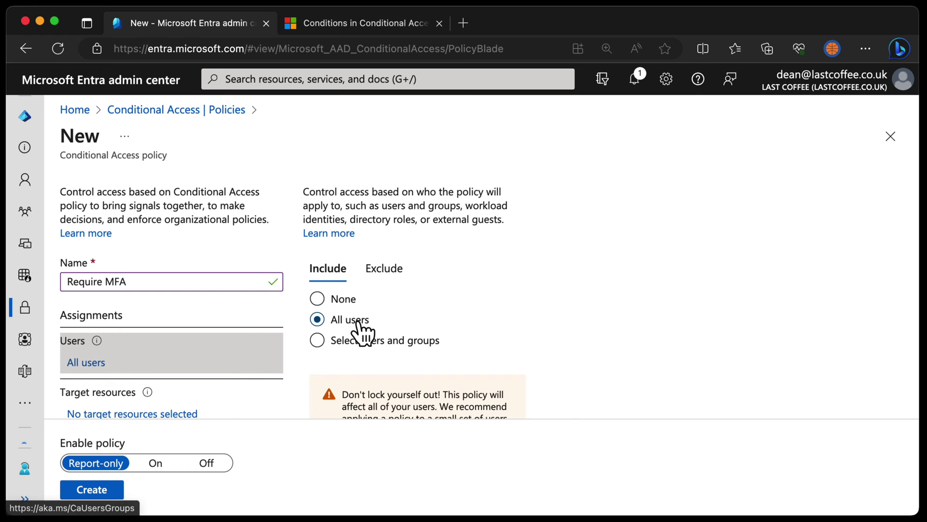
scroll(212, 340, down, 2)
scroll(209, 333, down, 1)
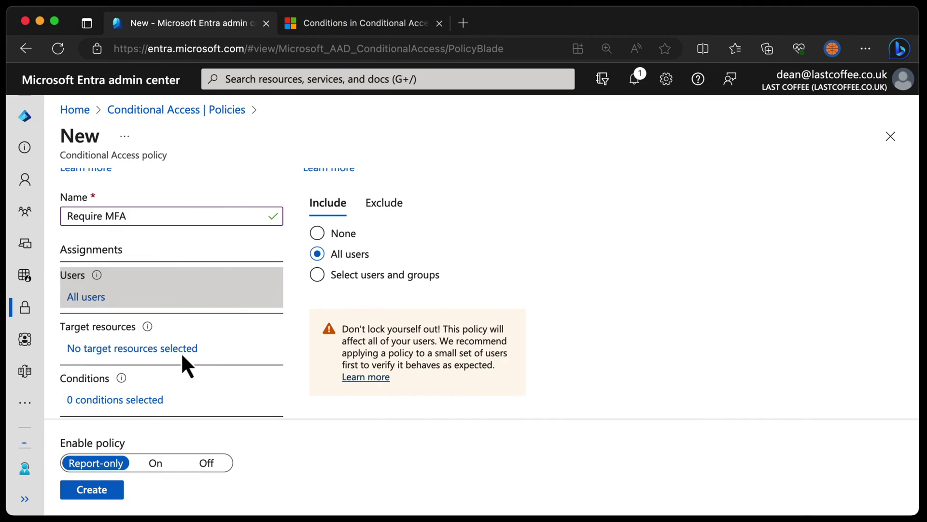
Set Target resources to Cloud apps with Select apps chosen under Include
click(182, 355)
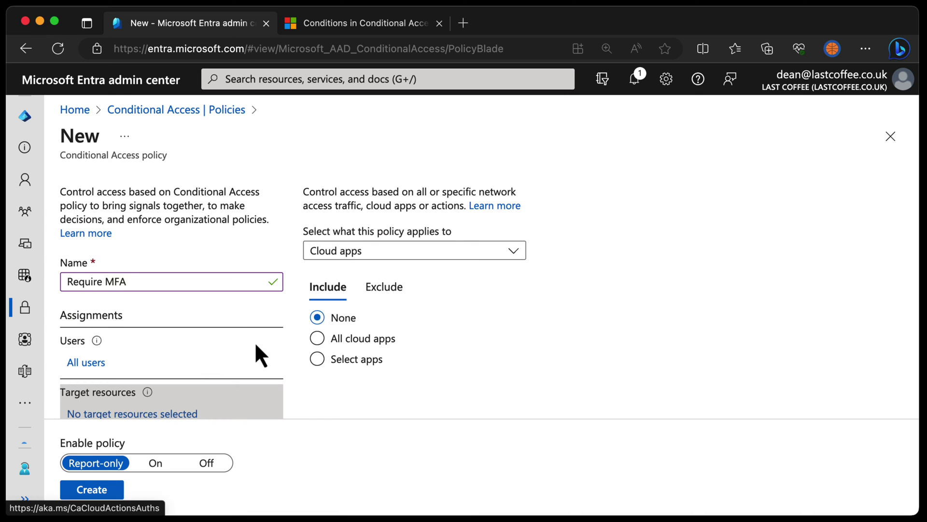
scroll(256, 345, down, 1)
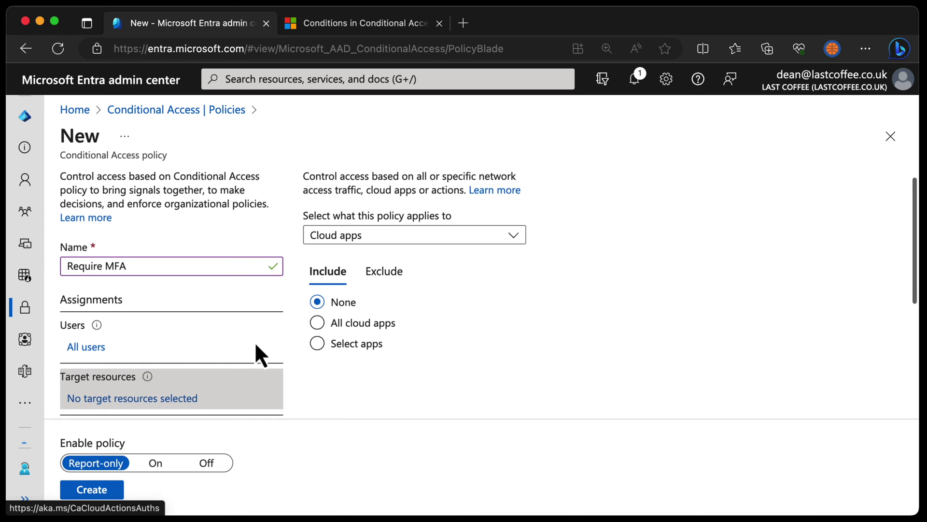
click(514, 237)
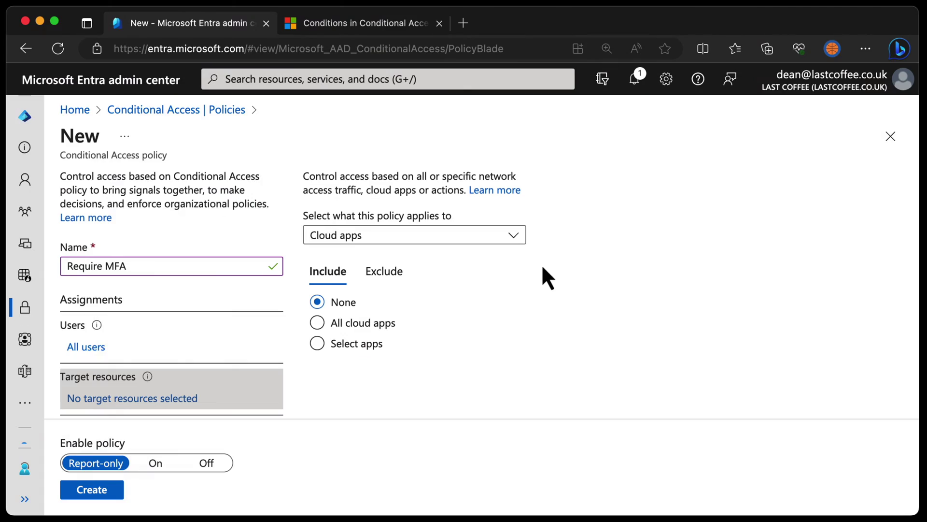
click(317, 343)
scroll(319, 347, down, 3)
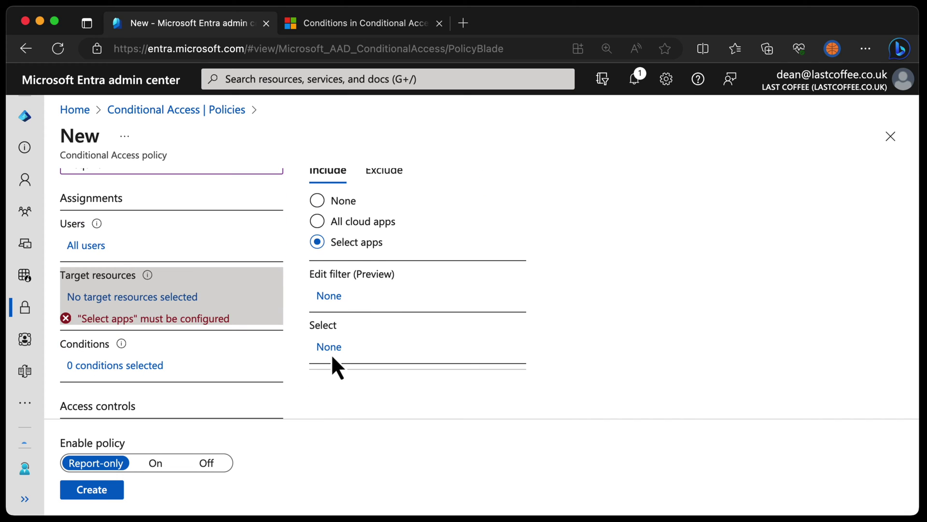
Search the cloud apps and tick Office 365, Exchange Online and SharePoint Online
click(331, 348)
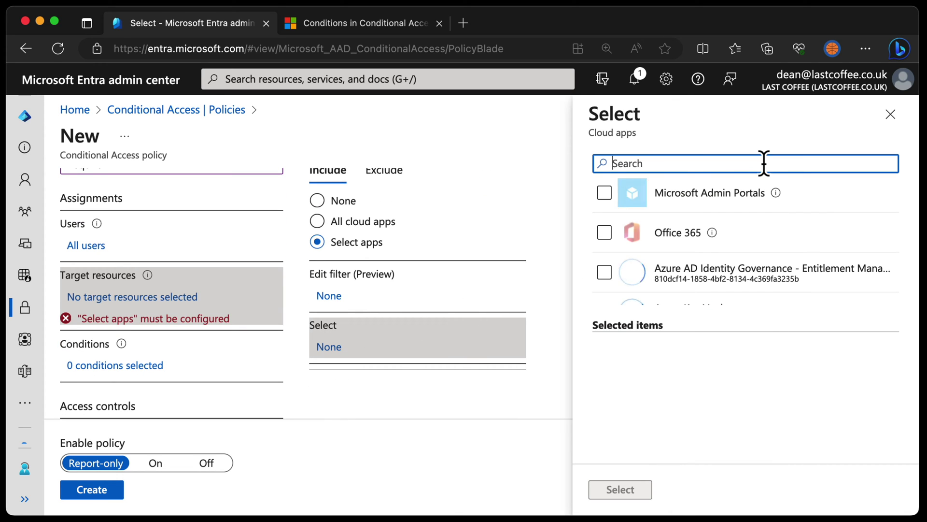
text(exchange)
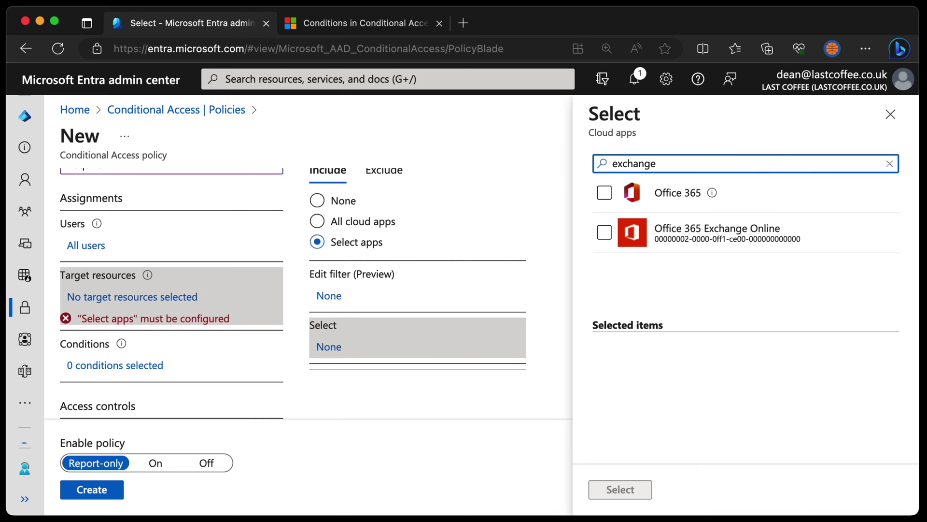
click(604, 193)
click(604, 232)
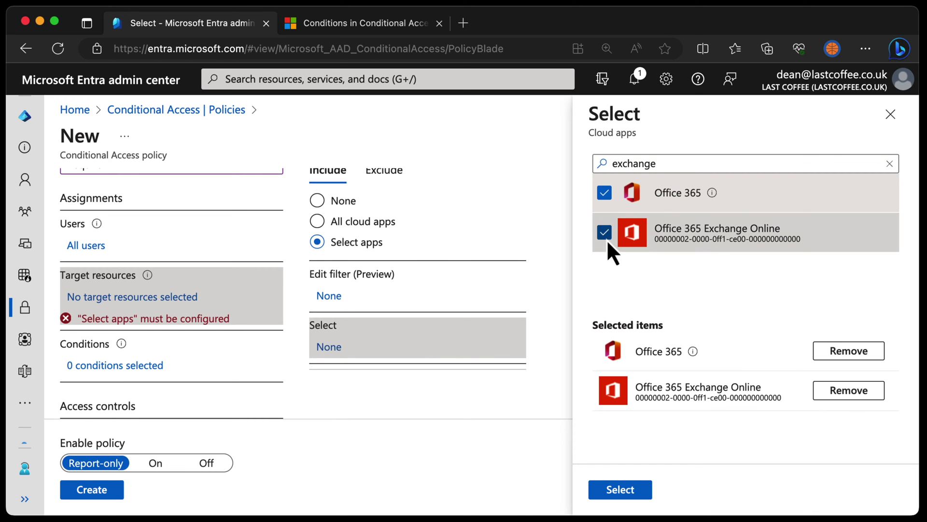
double_click(637, 164)
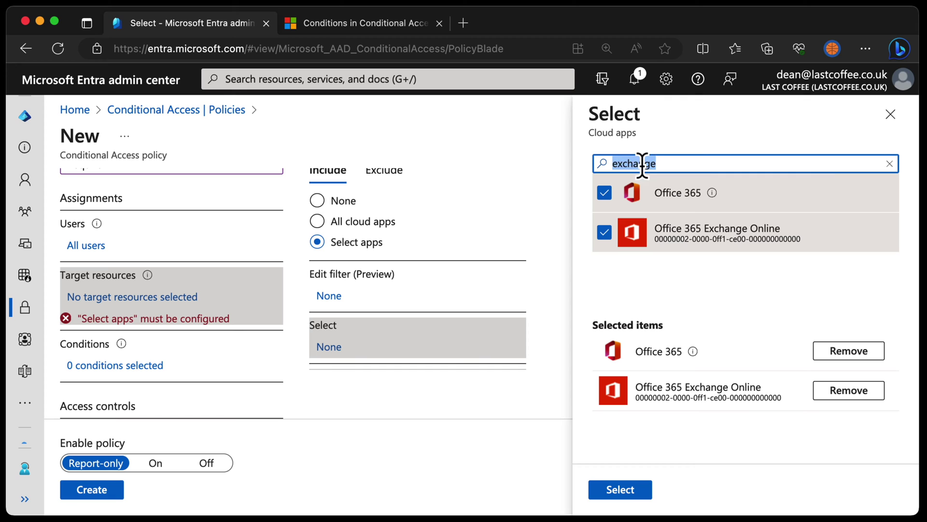
text(sharepoint)
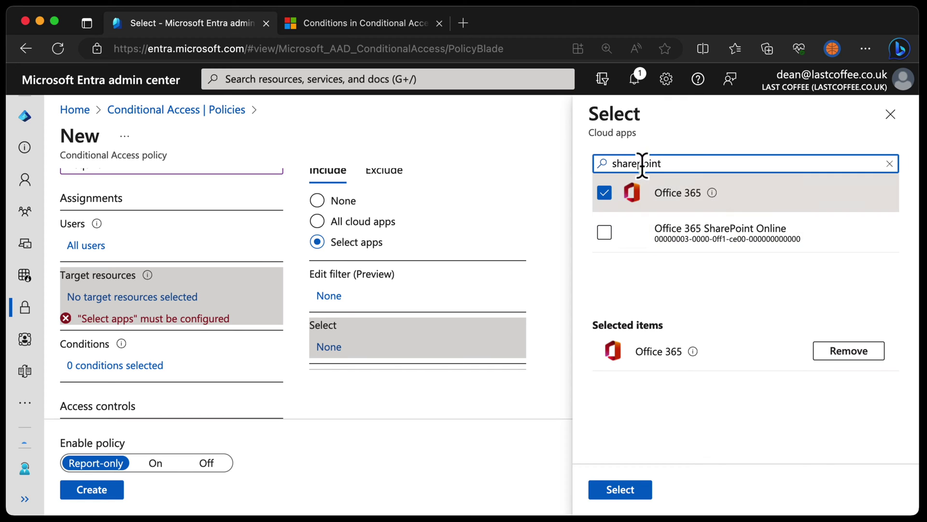
click(604, 232)
Re-tick Office 365 and Office 365 Exchange Online after clearing the search, and confirm the selection
double_click(646, 163)
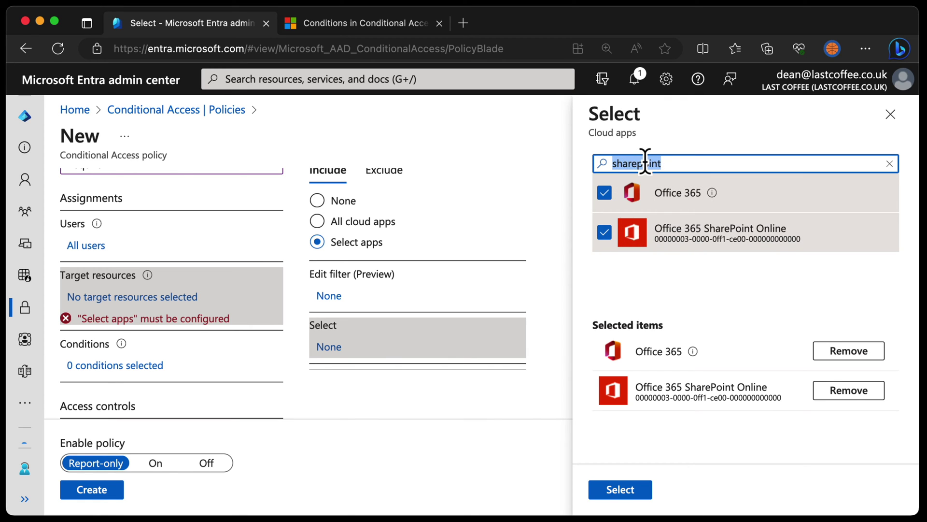
text(onedri)
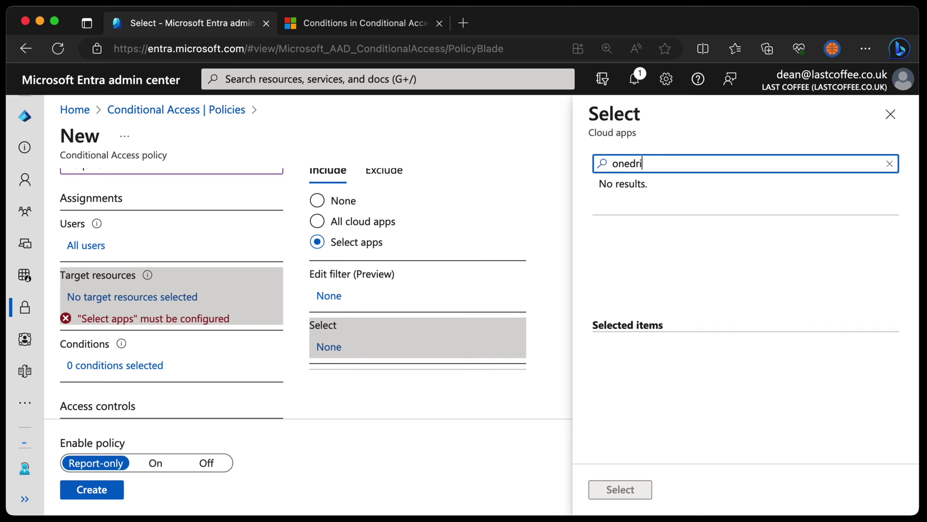
double_click(625, 164)
key(BackSpace)
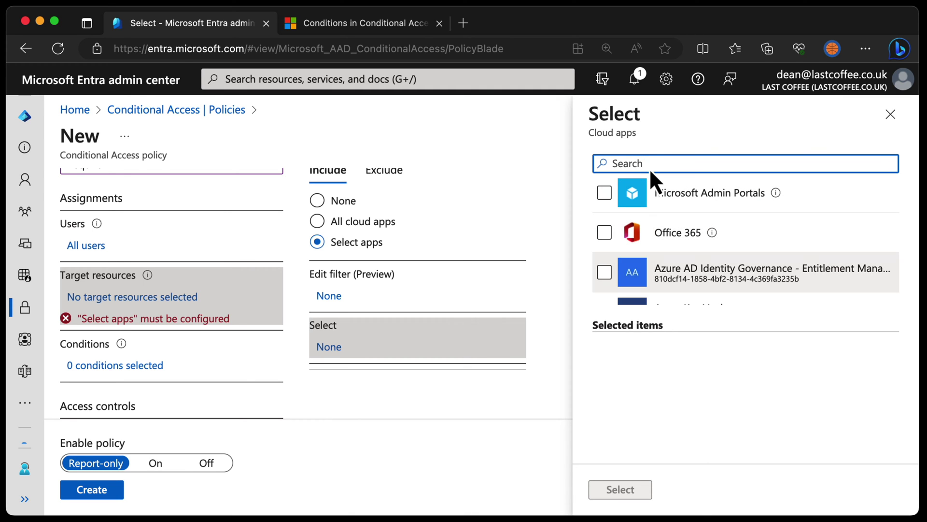
text(e)
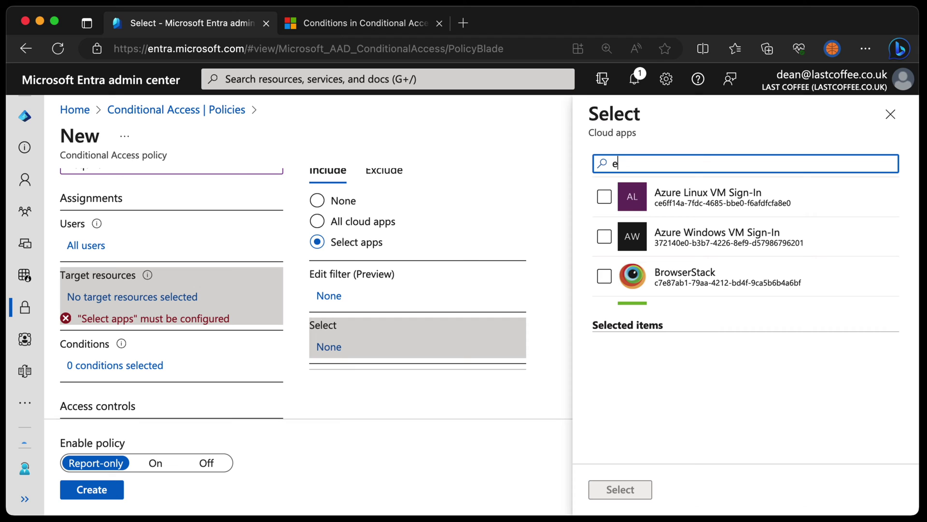
text(xchnage)
key(BackSpace)
key(BackSpace)
key(BackSpace)
key(BackSpace)
text(an)
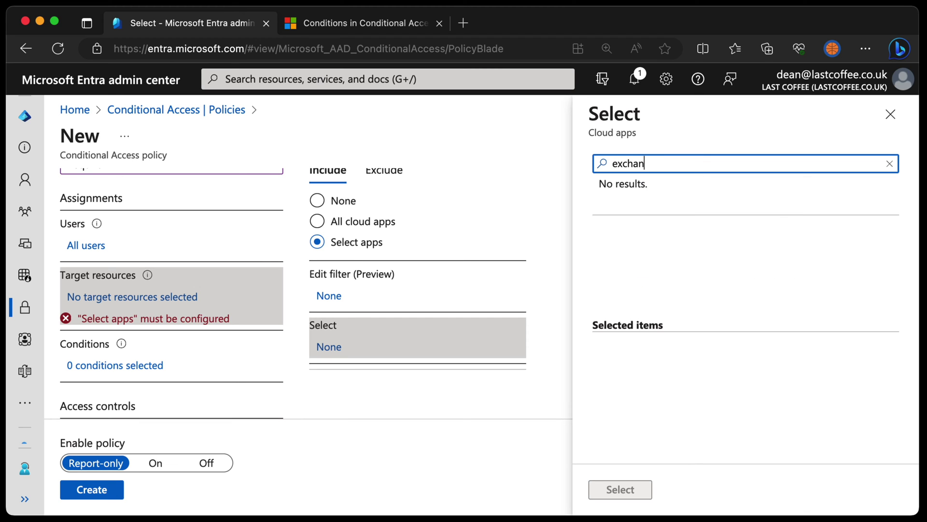
text(ge)
click(604, 193)
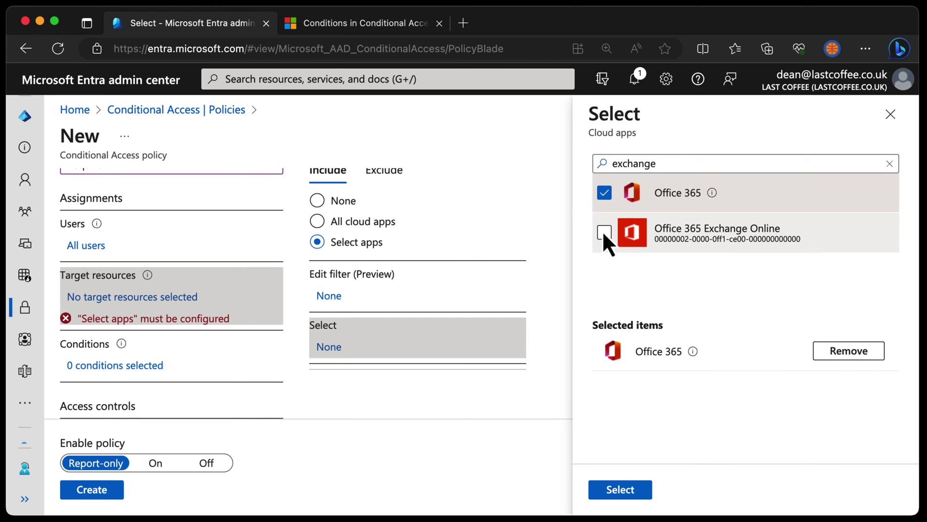
click(604, 231)
click(621, 492)
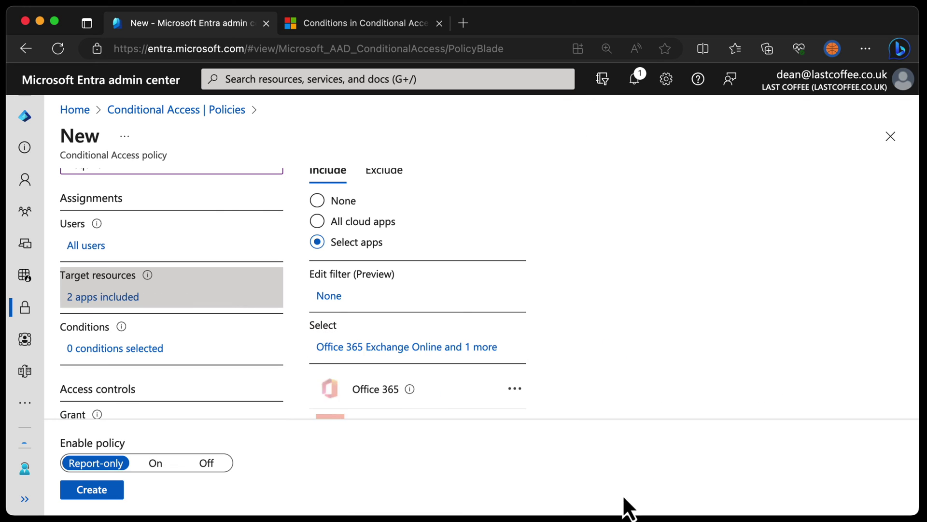
Add Office 365 SharePoint Online to the selected apps and confirm
scroll(482, 278, down, 3)
click(436, 208)
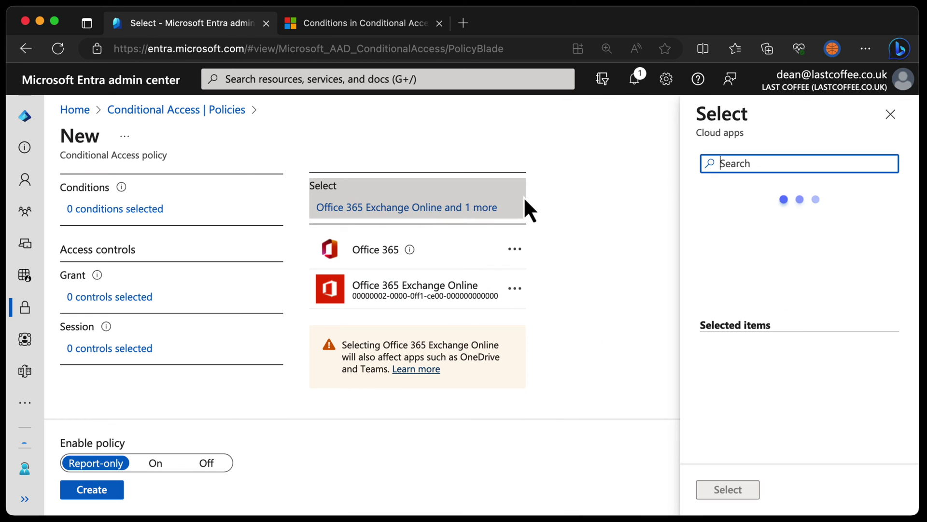
text(sharep)
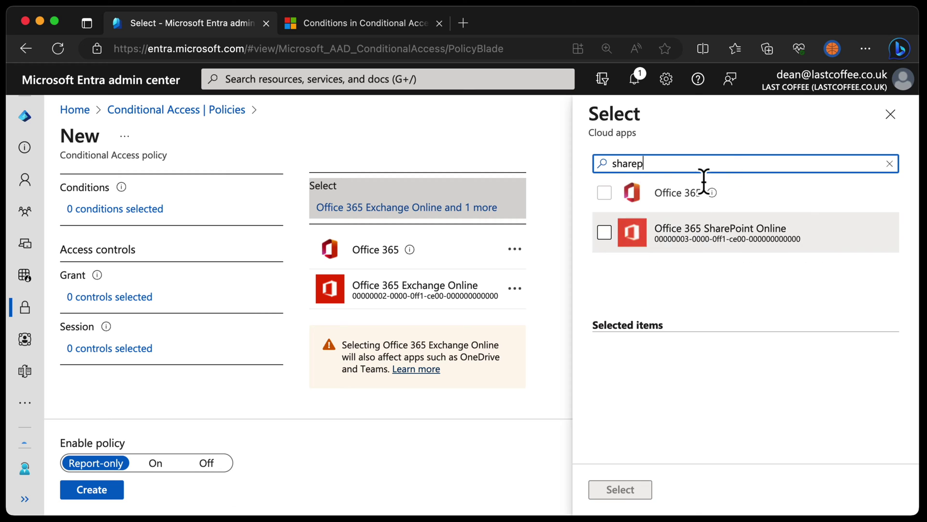
click(604, 232)
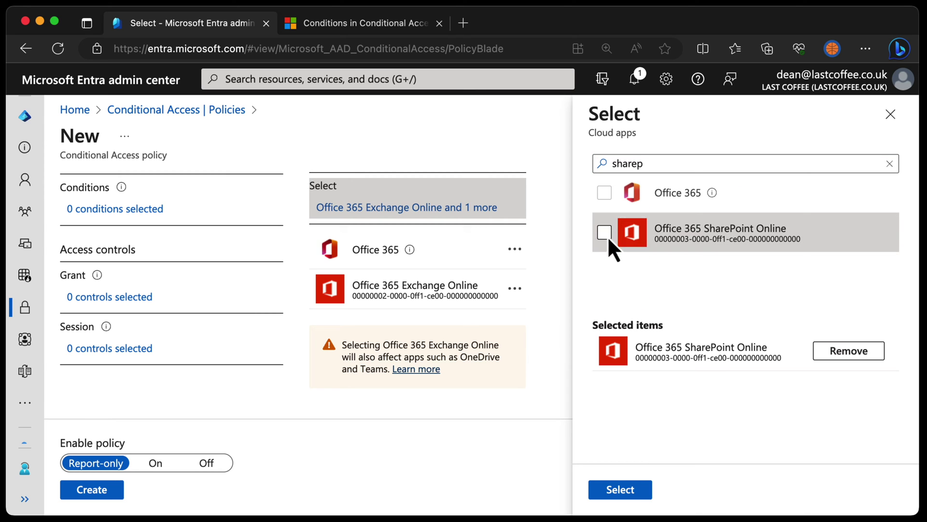
click(634, 497)
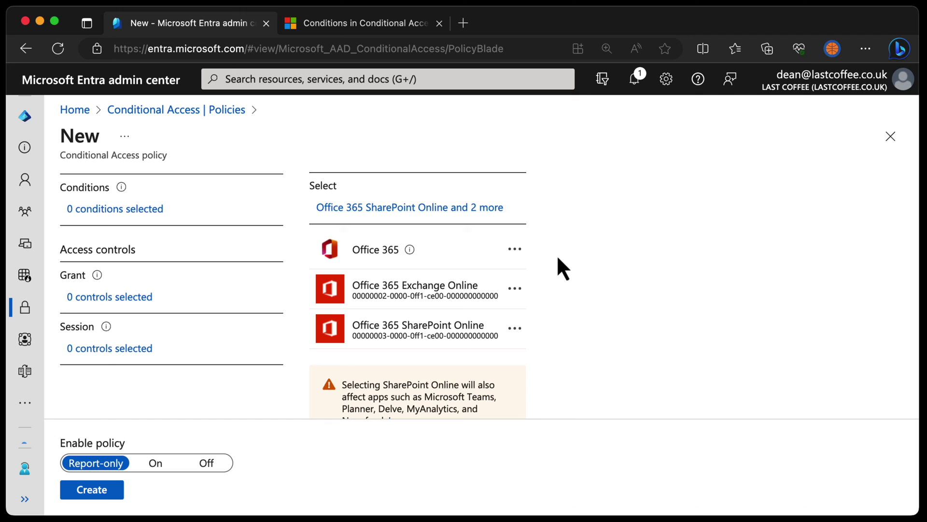
Review the include and exclude options of the policy's cloud apps
click(115, 209)
click(119, 327)
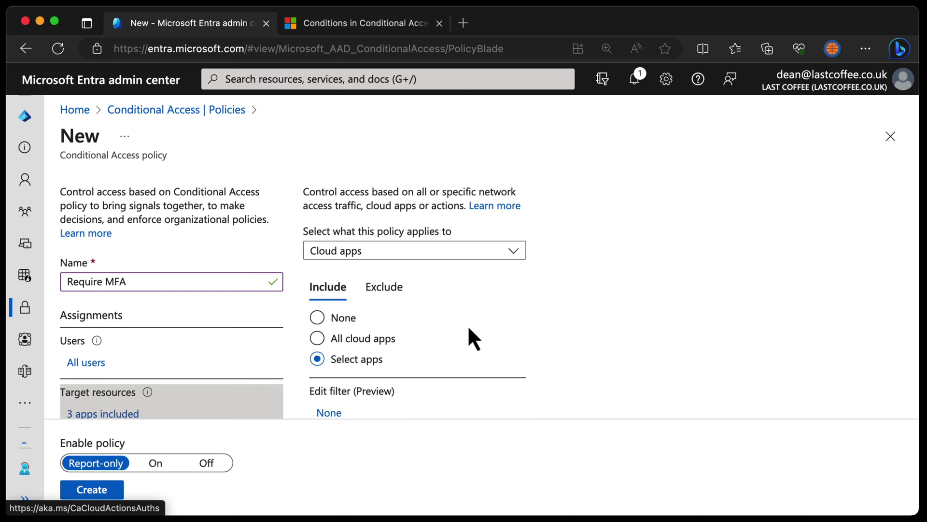
scroll(182, 363, down, 3)
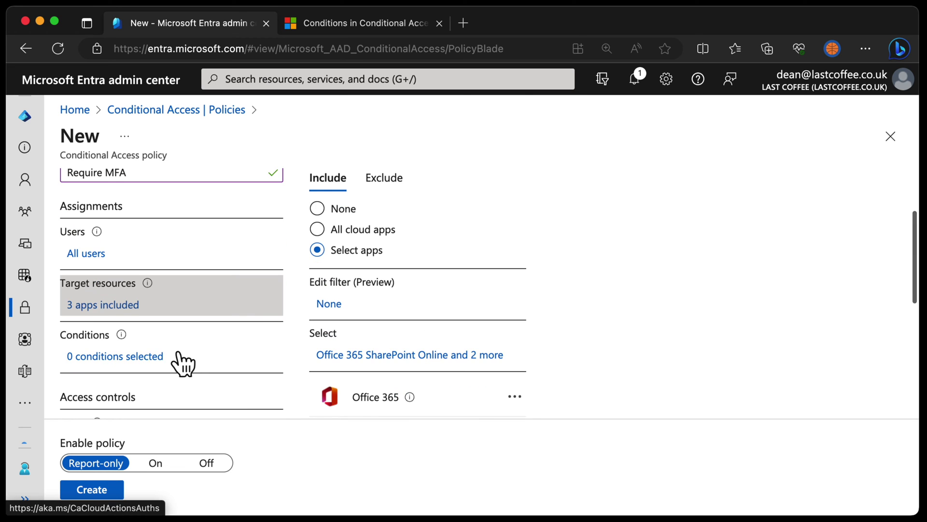
Configure the Device platforms condition to include only Windows
click(147, 359)
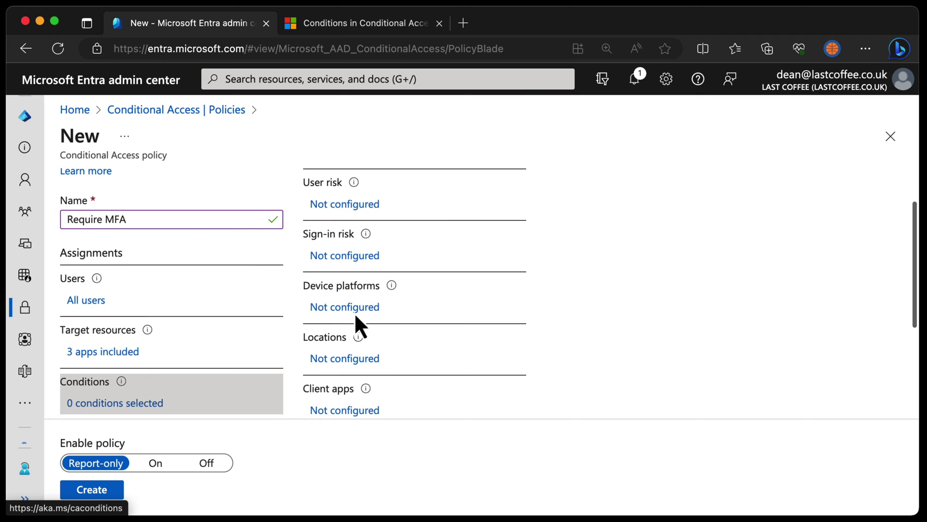
click(372, 310)
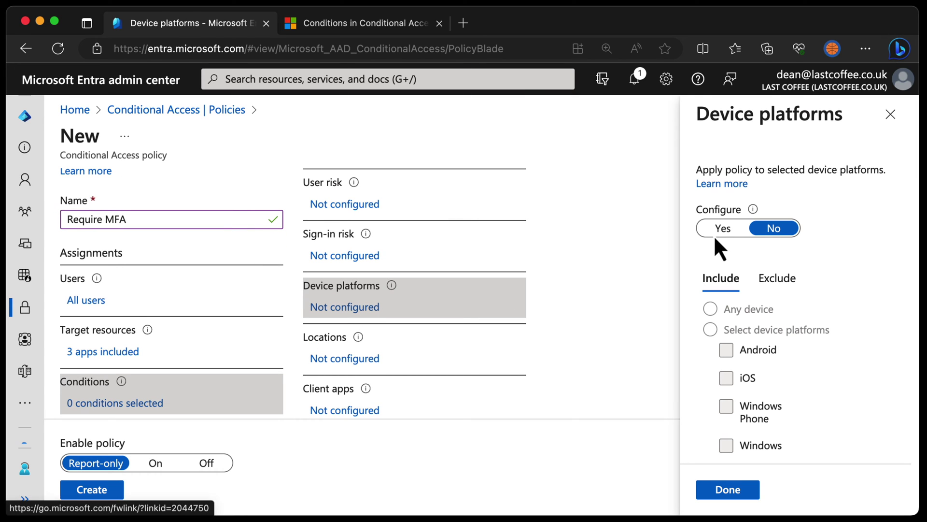
click(727, 232)
scroll(723, 231, down, 3)
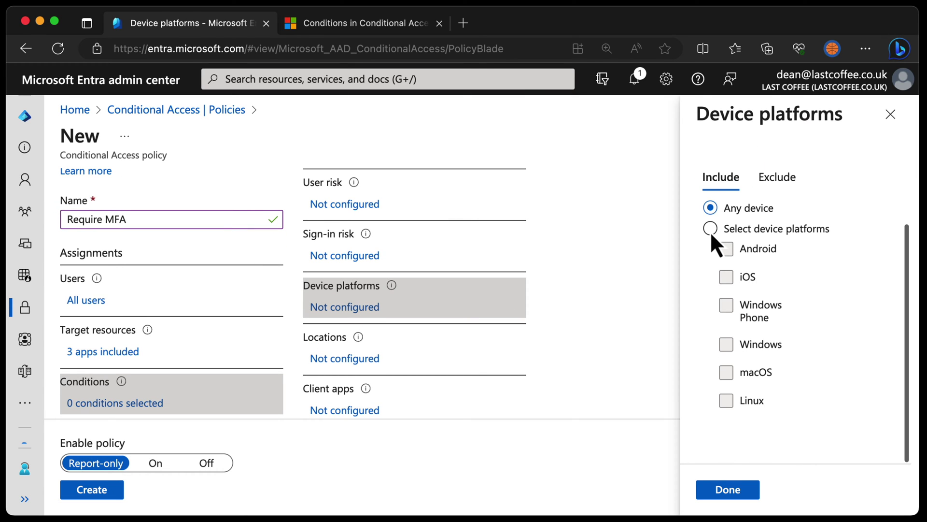
click(711, 230)
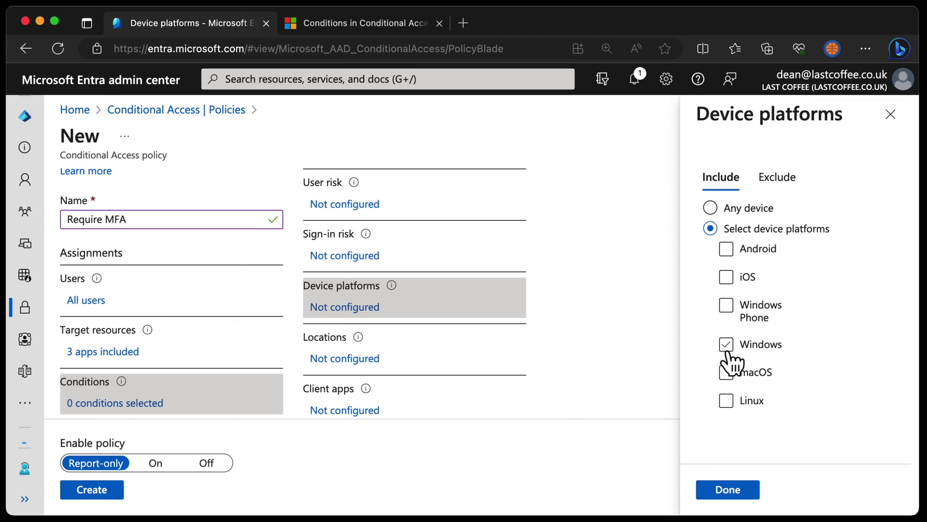
click(731, 489)
scroll(382, 387, down, 1)
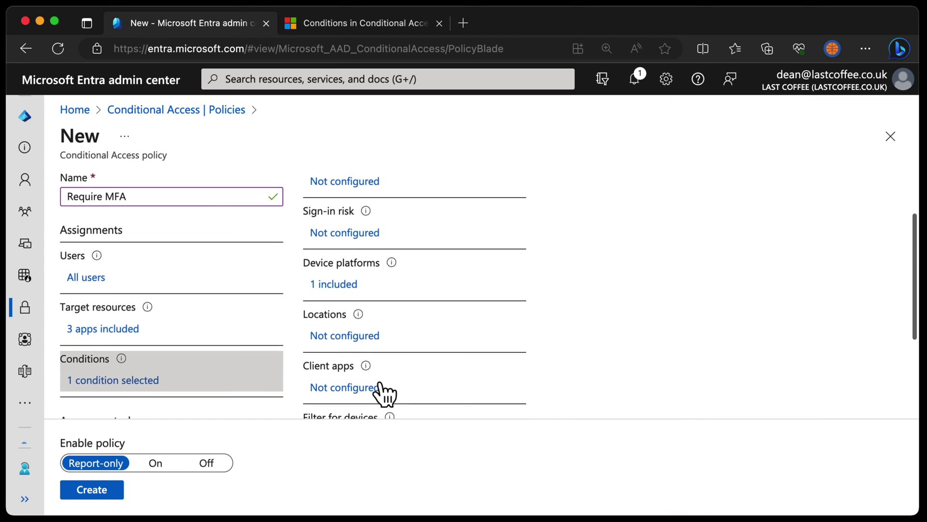
scroll(385, 393, down, 3)
scroll(386, 372, down, 1)
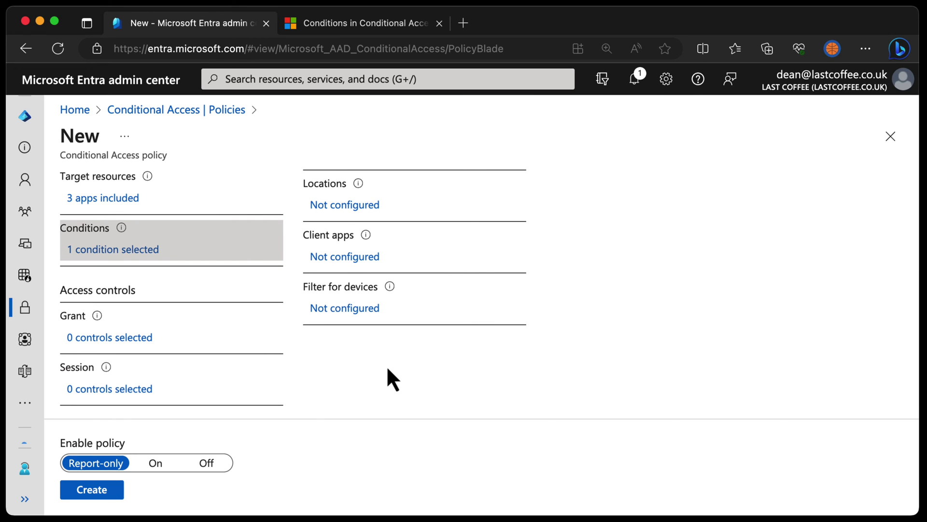
Grant access with Require multifactor authentication and create Require MFA as a Report-only policy
click(133, 338)
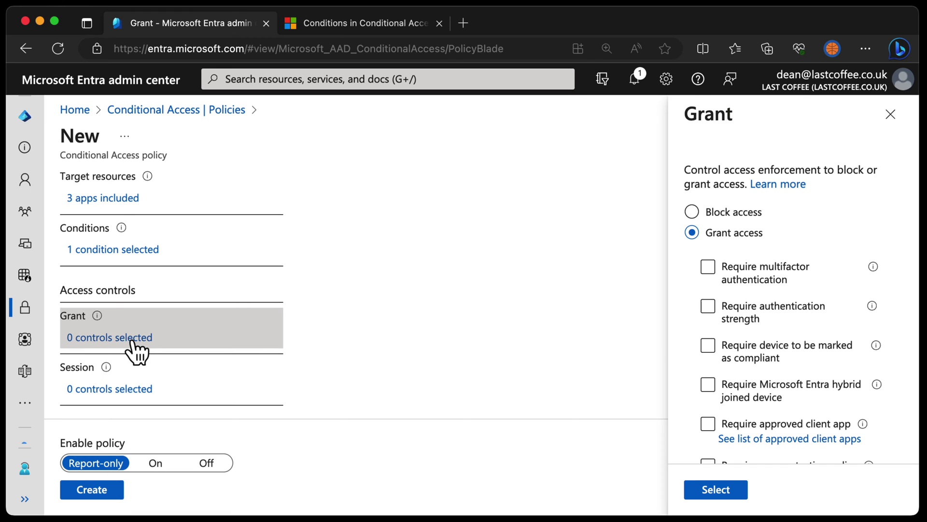
click(708, 268)
click(716, 490)
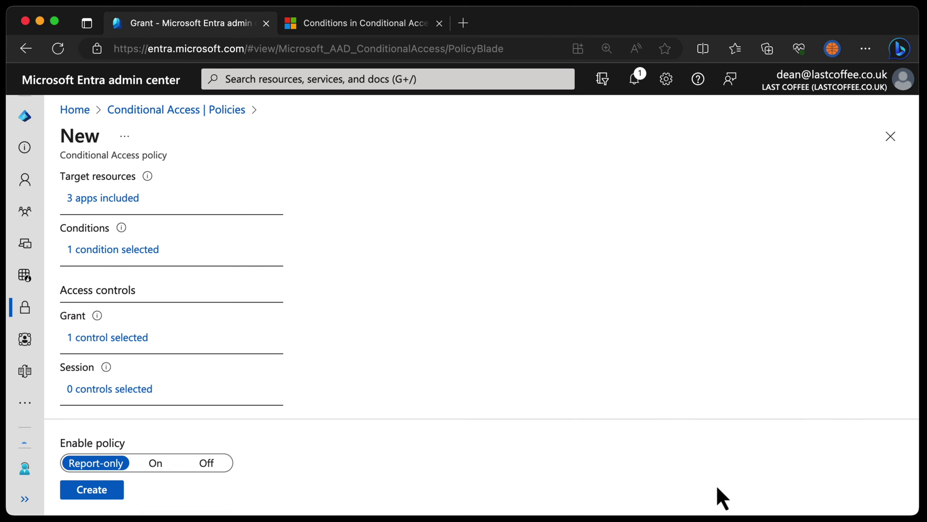
click(99, 491)
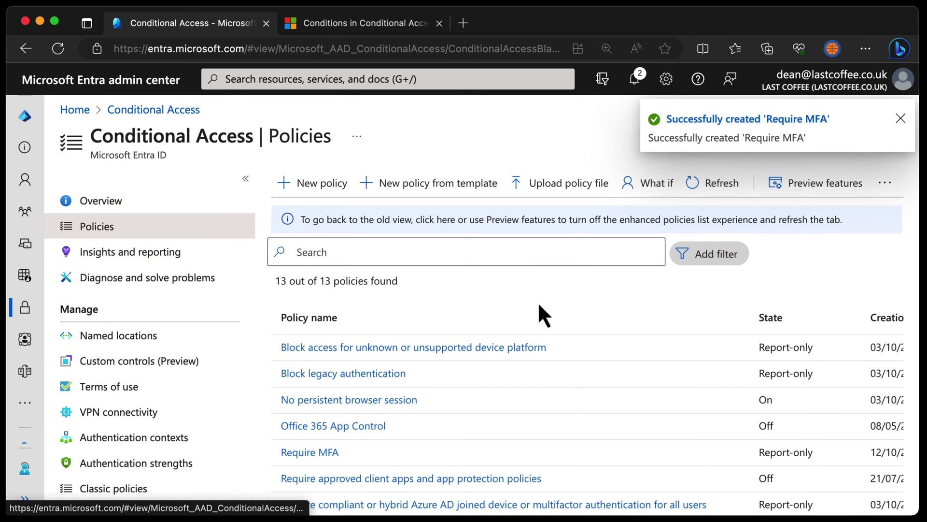
scroll(483, 338, down, 2)
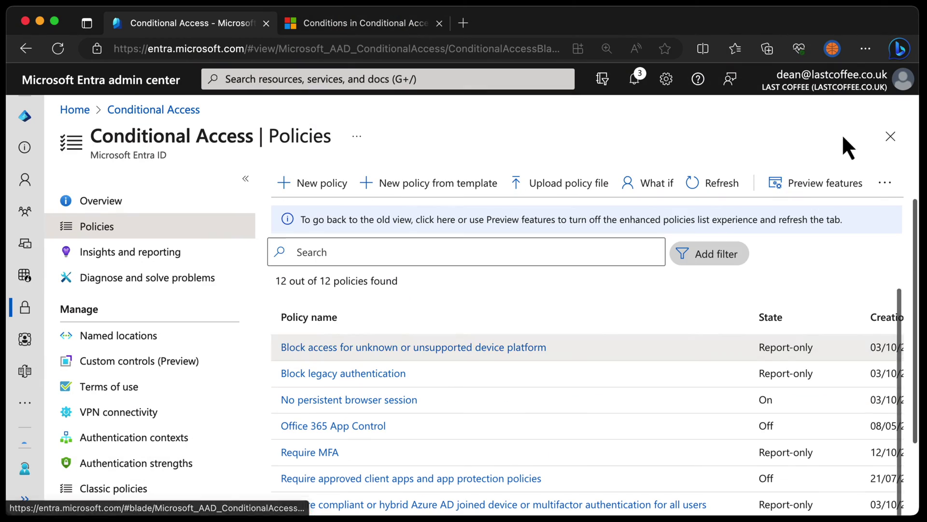
Choose a user as the identity in the What If tool
click(650, 187)
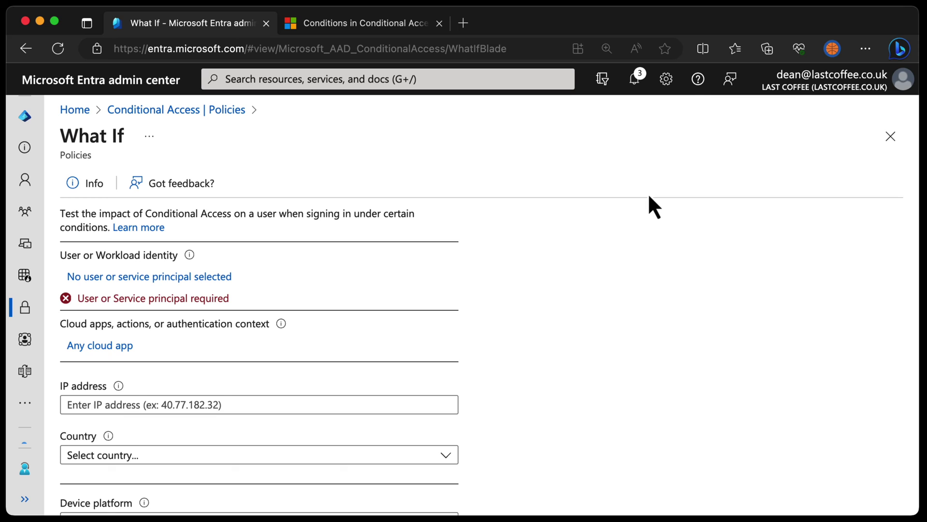
click(215, 278)
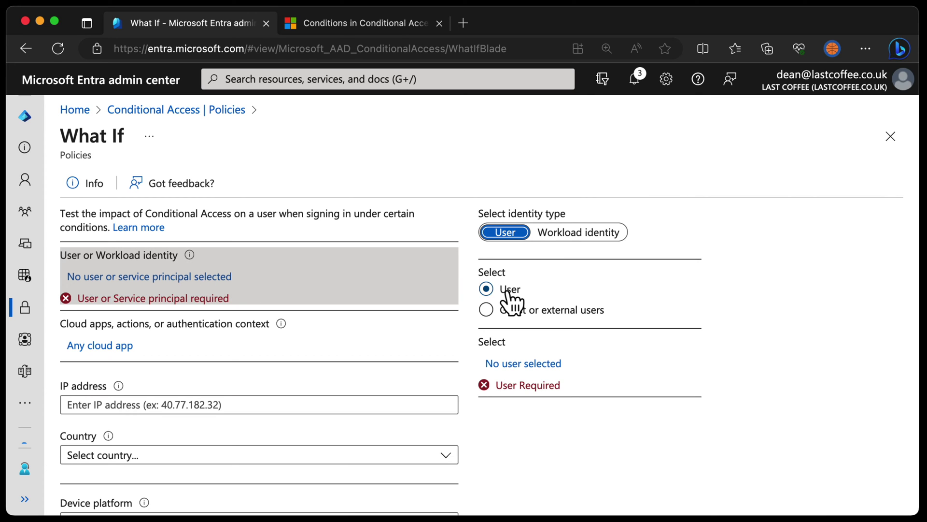
click(523, 363)
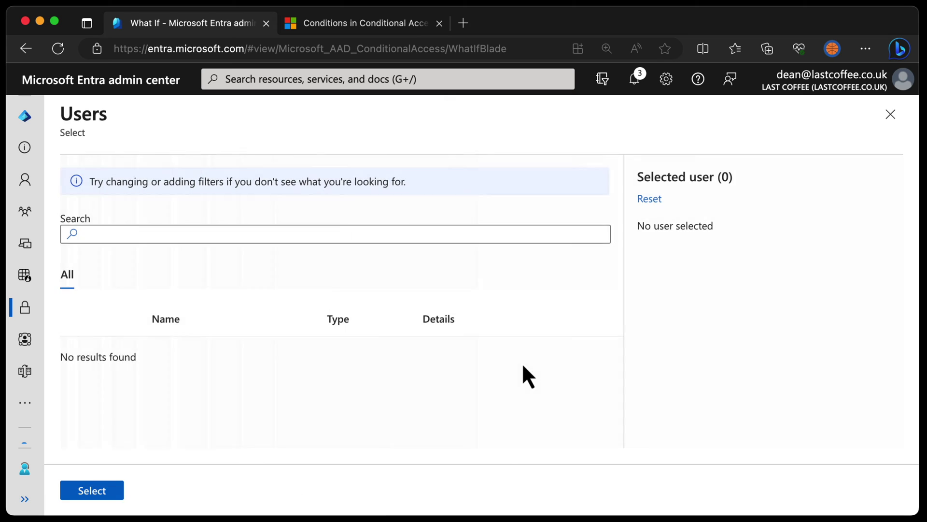
scroll(80, 378, down, 1)
click(80, 377)
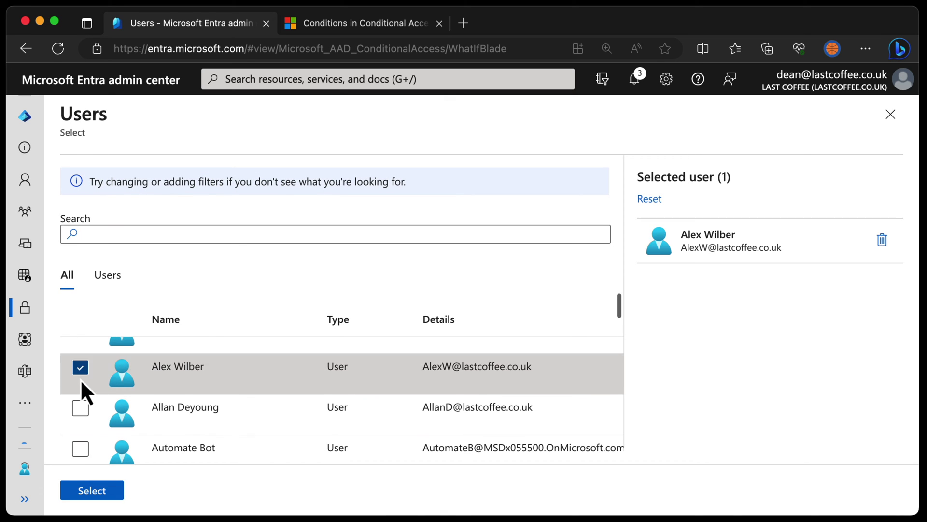
click(91, 490)
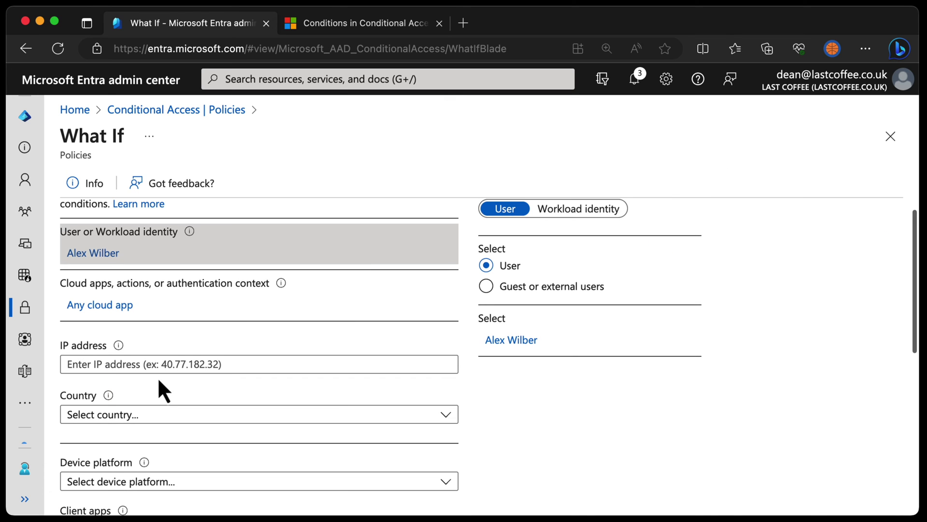
Select Office 365 Exchange Online as the tested cloud app
click(117, 305)
click(542, 260)
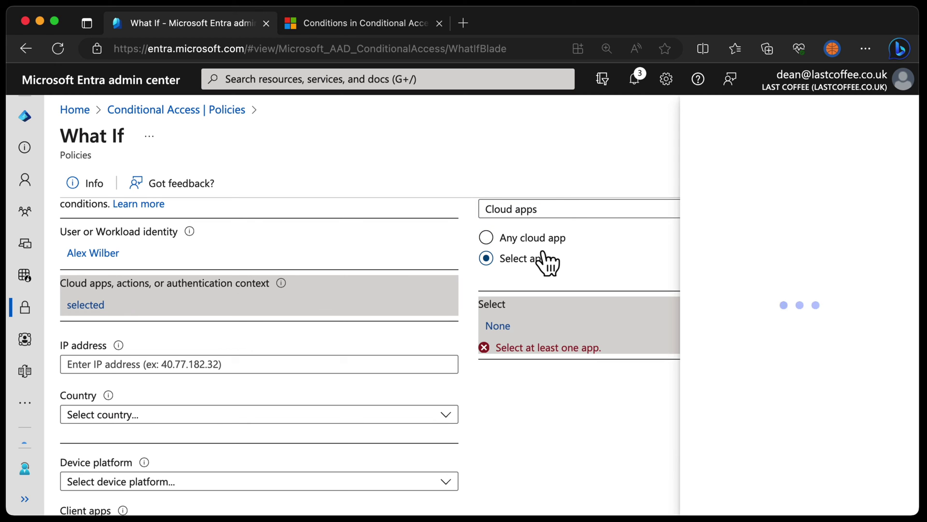
text(exchnag)
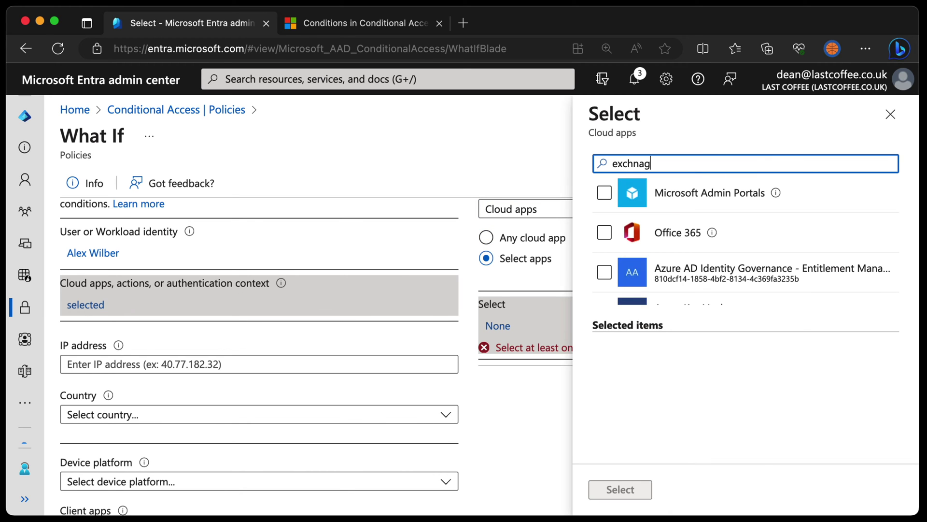
key(BackSpace)
key(BackSpace)
key(BackSpace)
text(an)
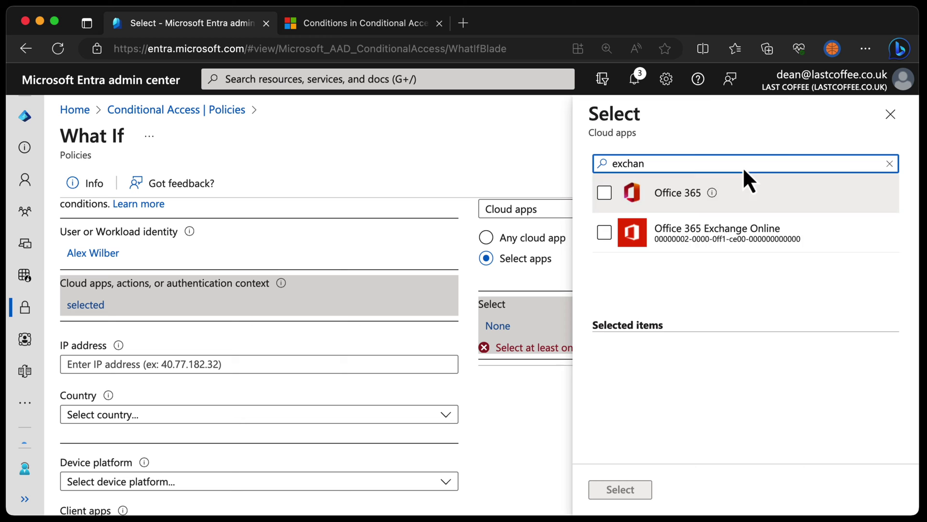
click(604, 232)
click(627, 488)
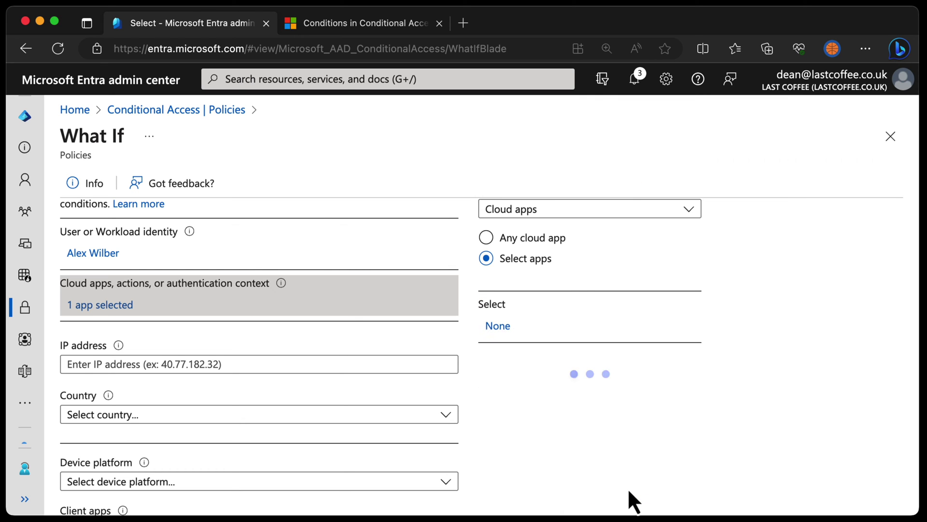
Set the test device platform to Windows and run the What If evaluation
scroll(403, 455, down, 2)
click(263, 425)
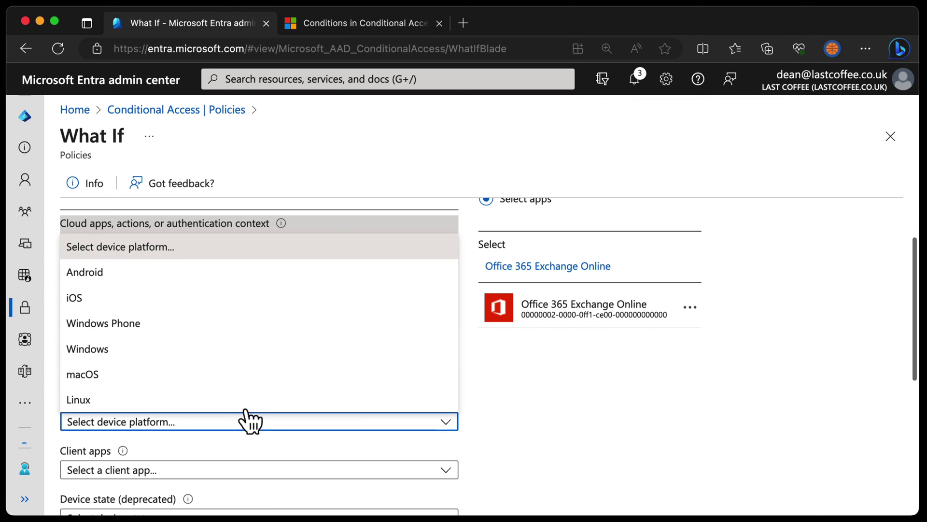
click(171, 358)
scroll(174, 359, down, 5)
scroll(159, 391, down, 1)
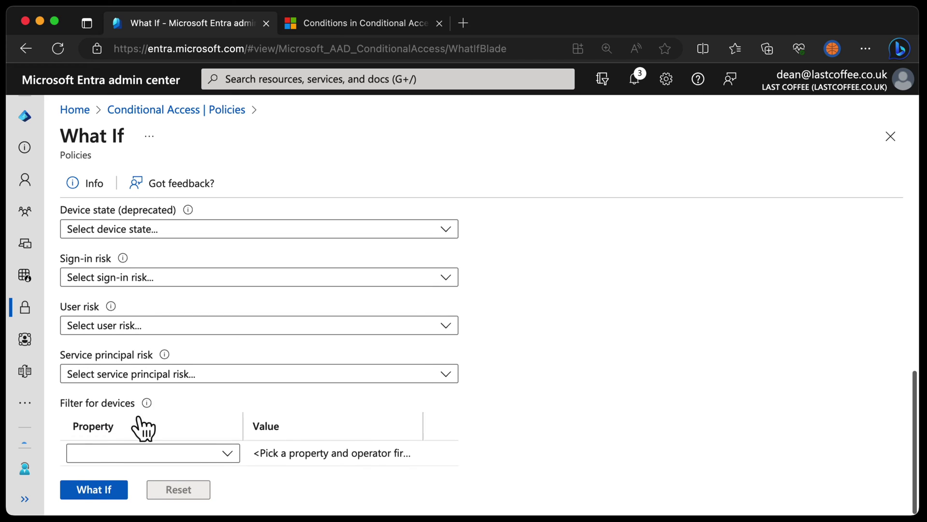
click(95, 489)
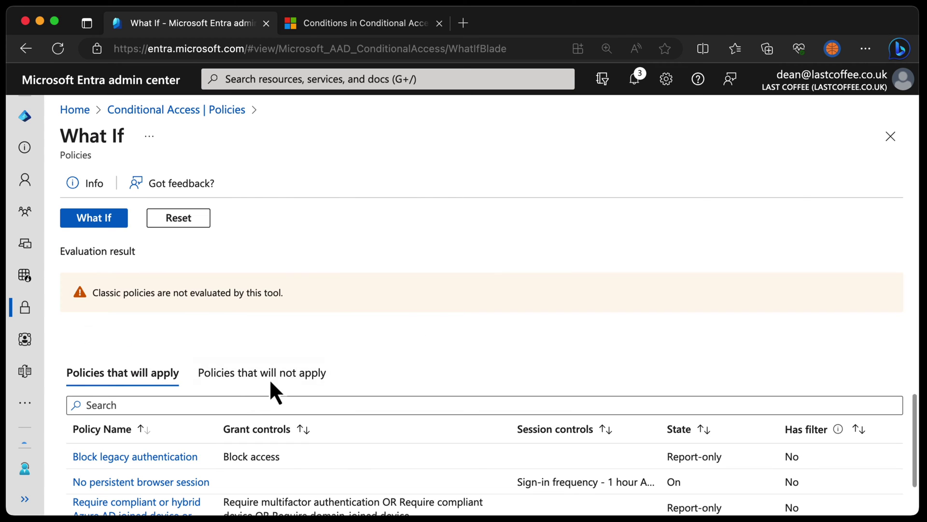
Scroll to the evaluation result showing Require MFA under Policies that will apply
scroll(427, 309, down, 3)
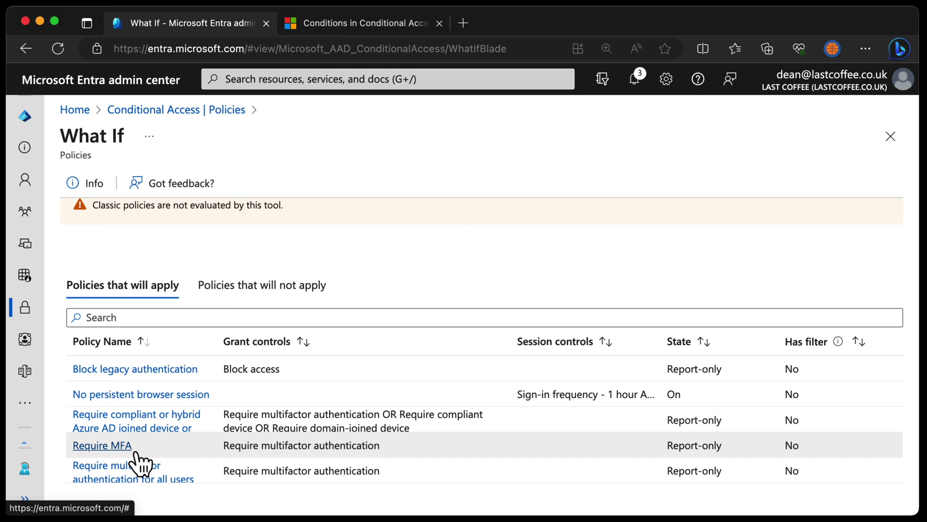
Replace Office 365 Exchange Online with Microsoft Admin Portals as the tested app
scroll(136, 456, up, 10)
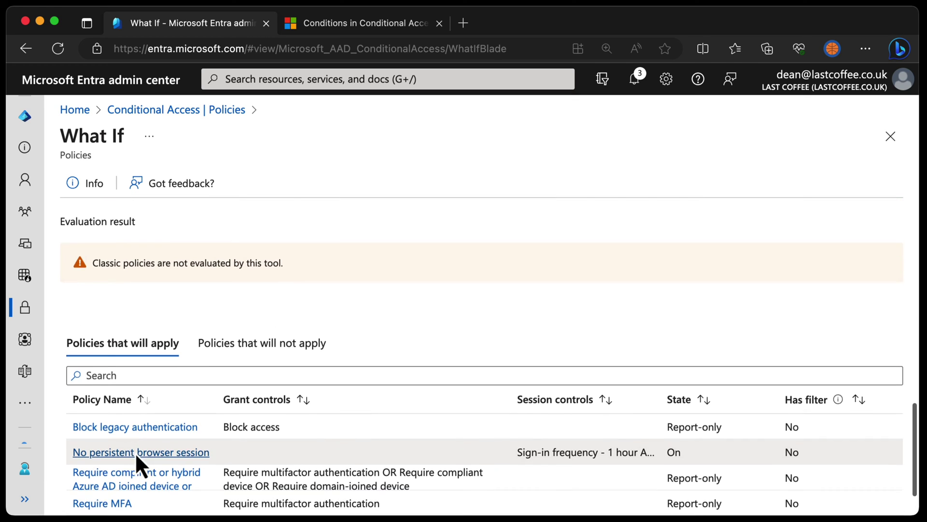
scroll(139, 459, up, 6)
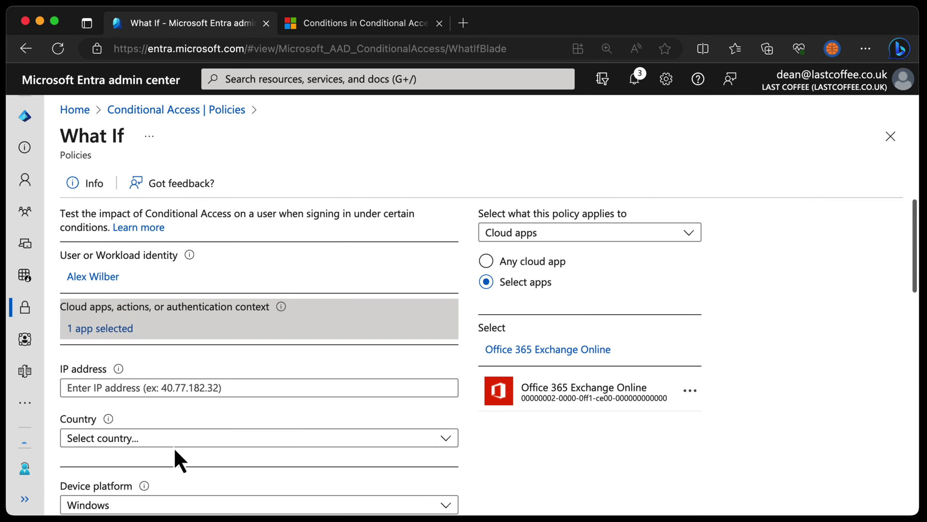
click(589, 349)
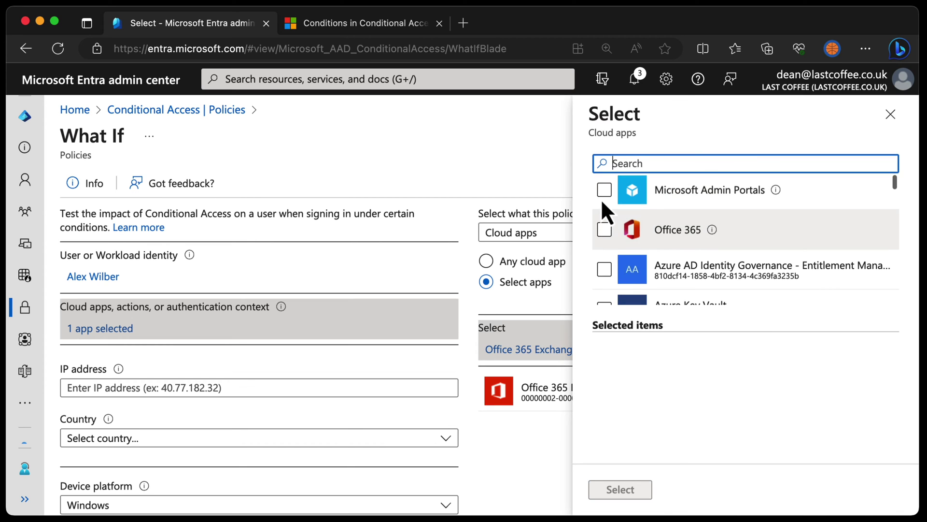
click(603, 193)
click(620, 489)
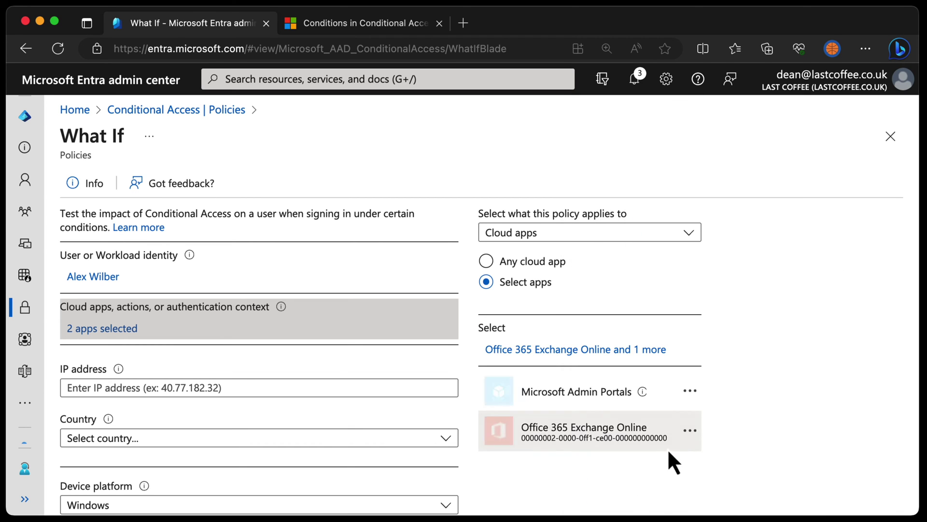
click(695, 430)
click(722, 440)
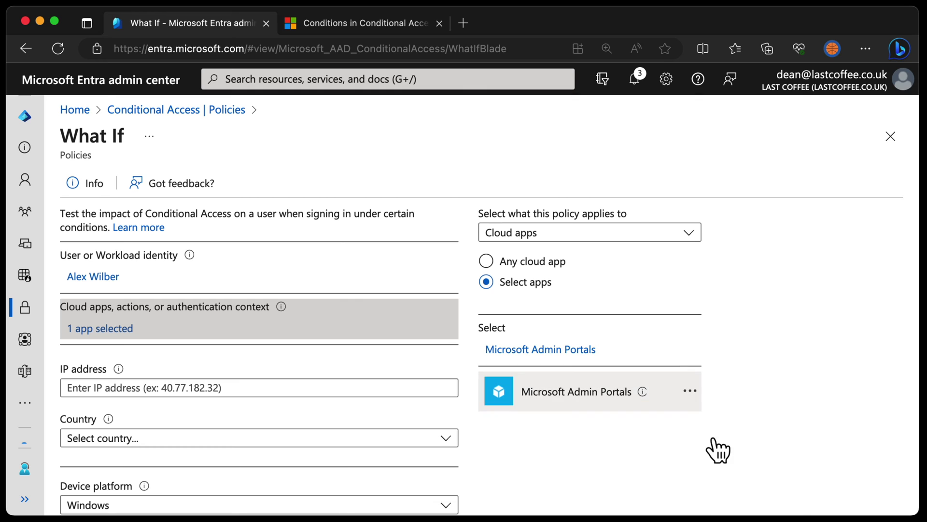
Rerun the What If evaluation for Microsoft Admin Portals and view the results
scroll(540, 372, down, 3)
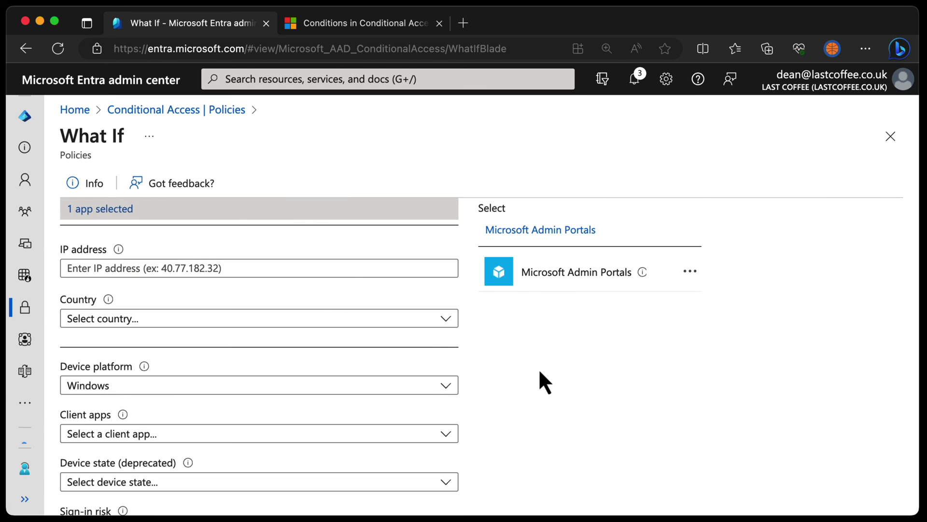
scroll(540, 372, down, 9)
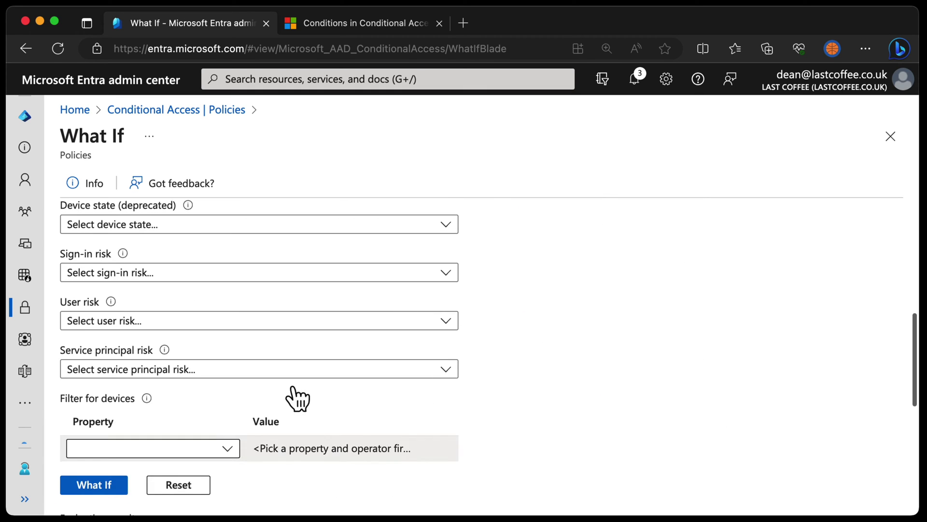
click(110, 399)
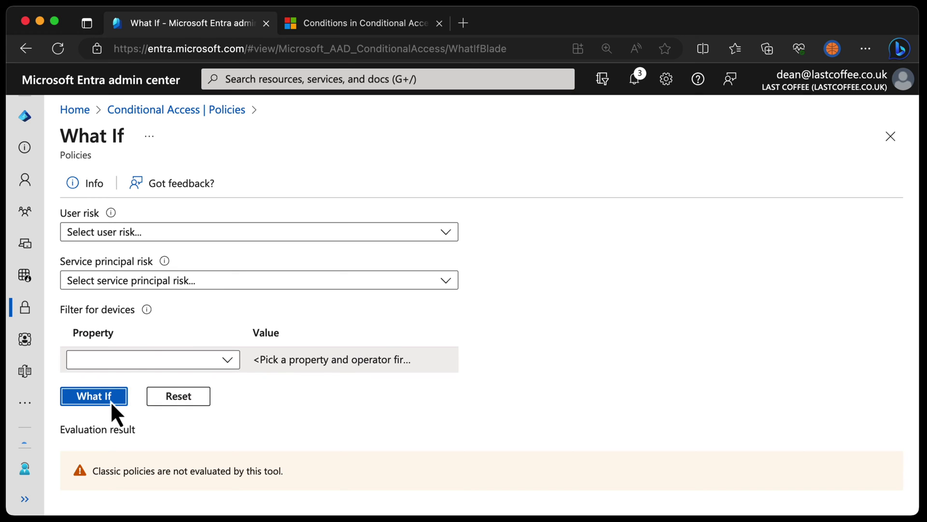
scroll(115, 403, down, 5)
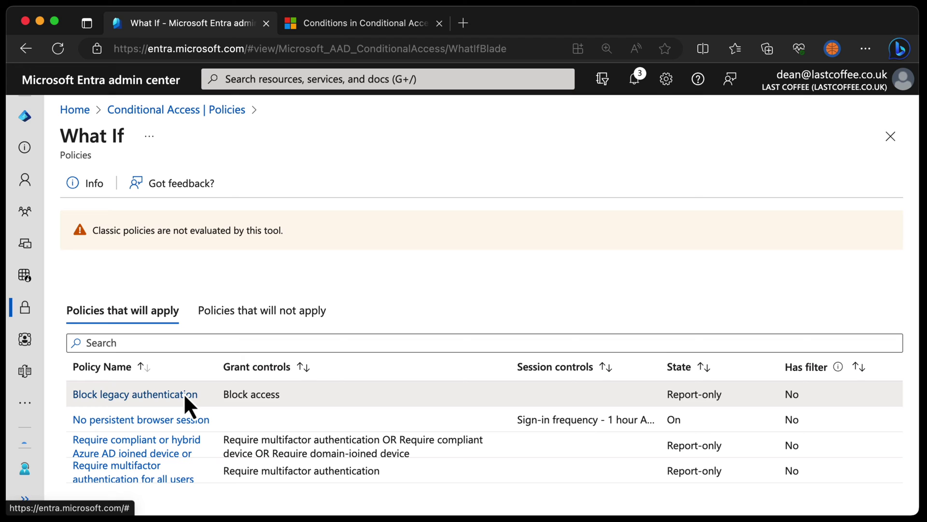
Show the 'Policies that will not apply' tab of the What If results
click(243, 315)
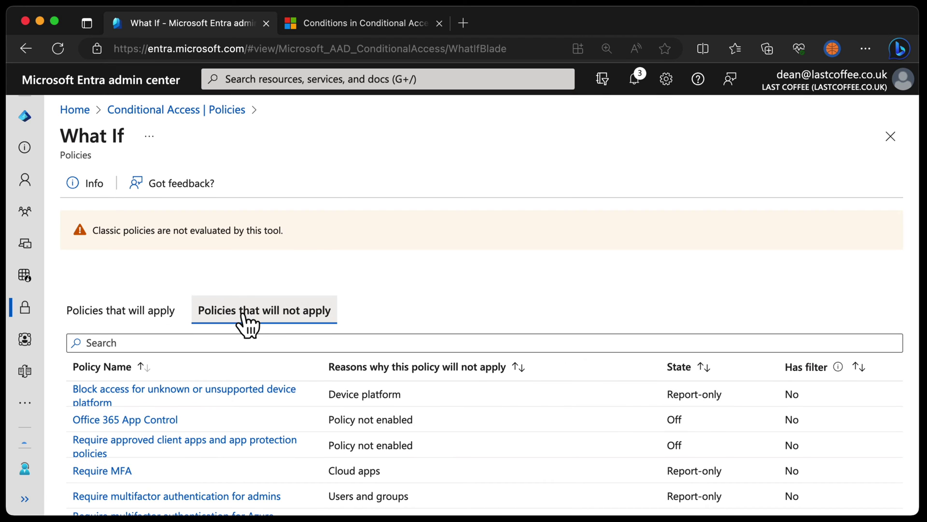
scroll(161, 357, down, 2)
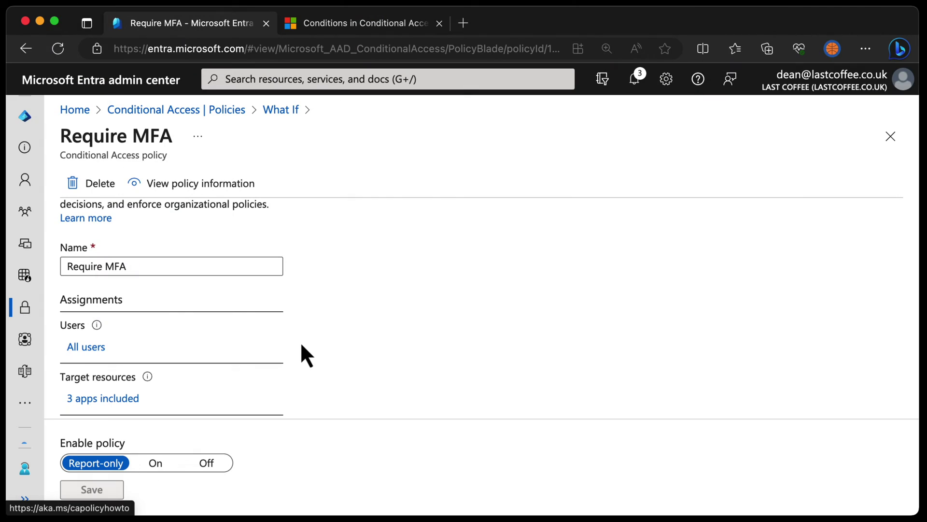
Retarget Require MFA from three selected apps to All cloud apps and save it
scroll(139, 382, down, 2)
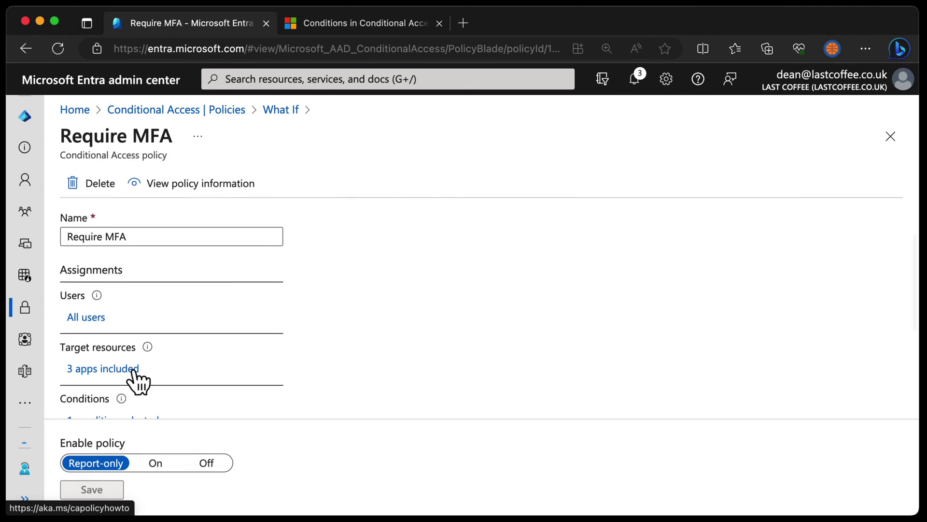
click(134, 370)
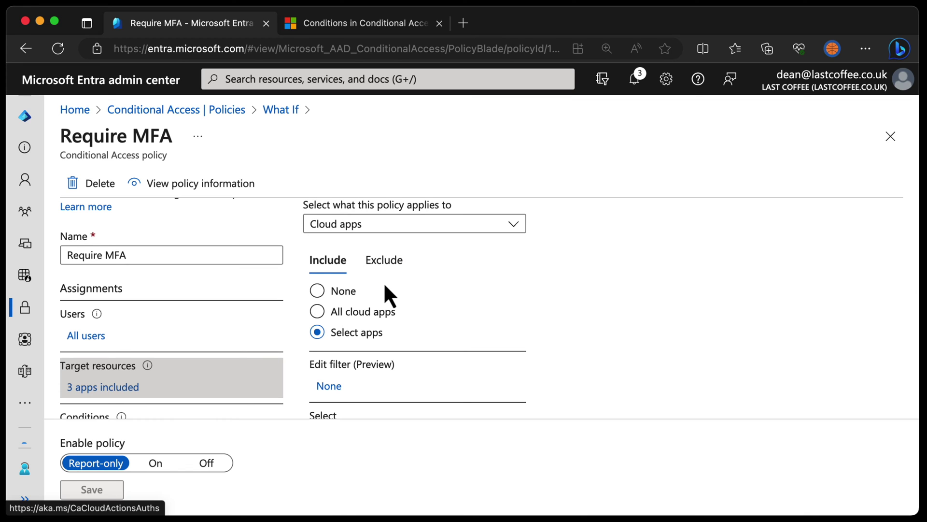
click(360, 312)
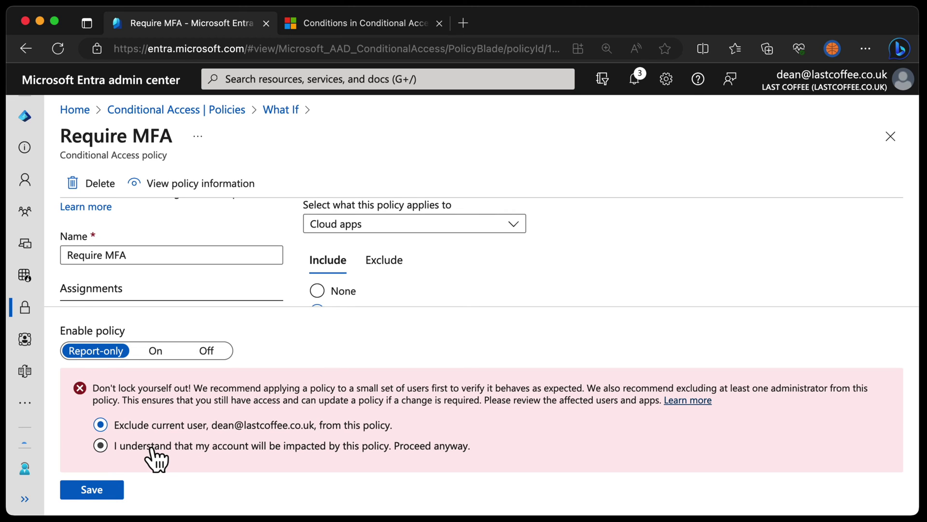
click(100, 491)
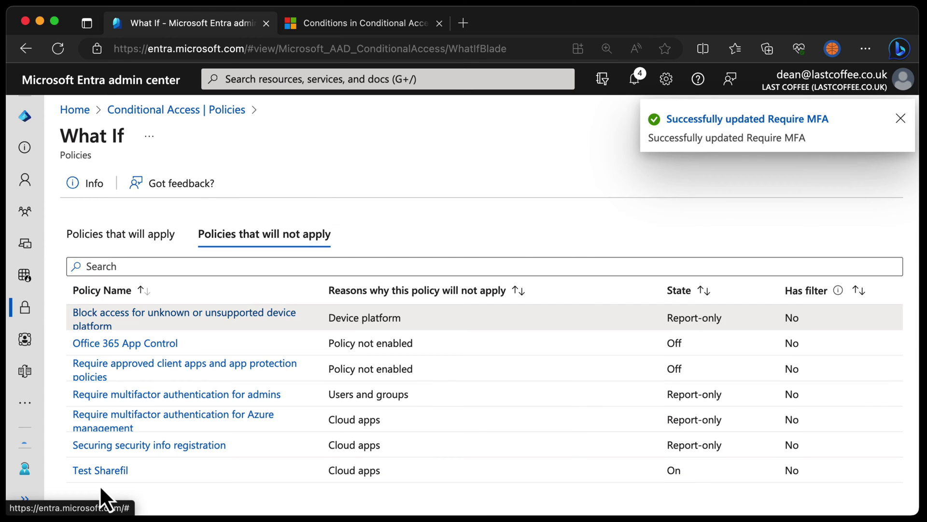
Rerun What If and confirm Require MFA now appears under Policies that will apply, Report-only
scroll(99, 485, up, 5)
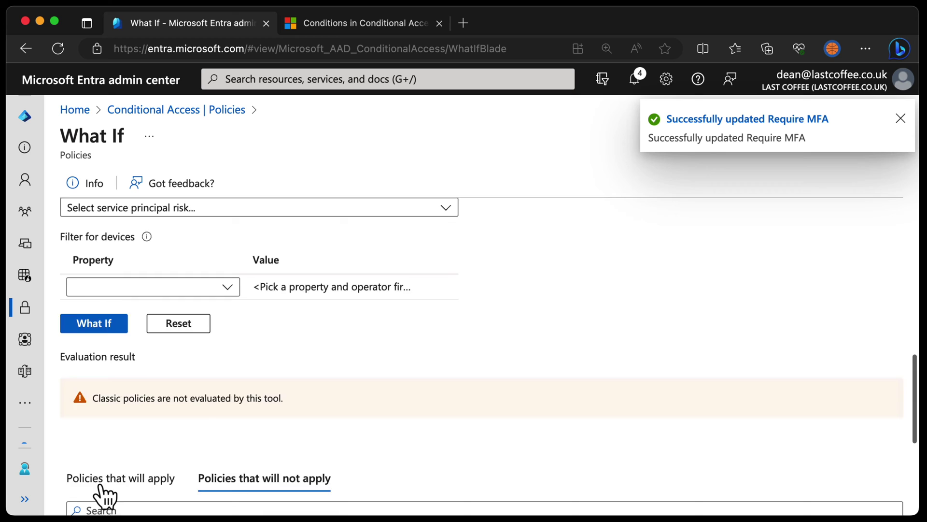
scroll(102, 488, up, 7)
scroll(101, 487, down, 5)
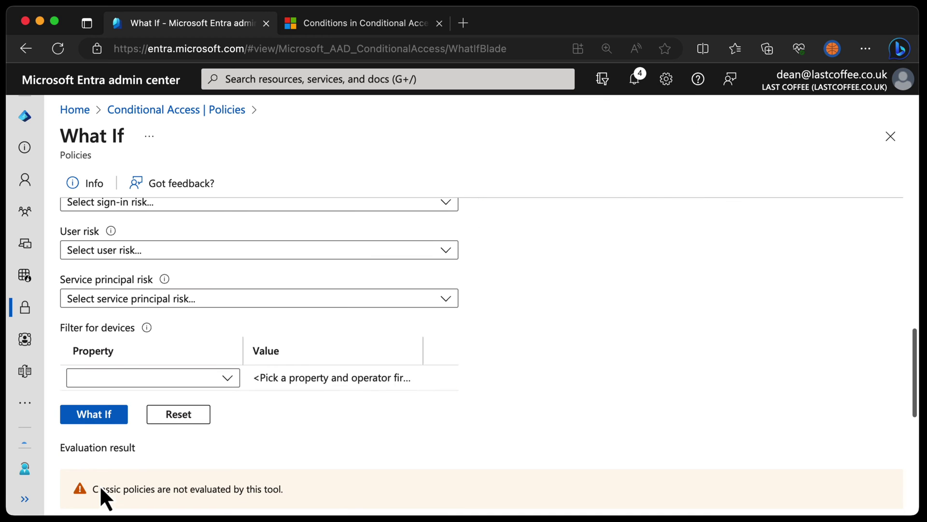
scroll(100, 485, up, 8)
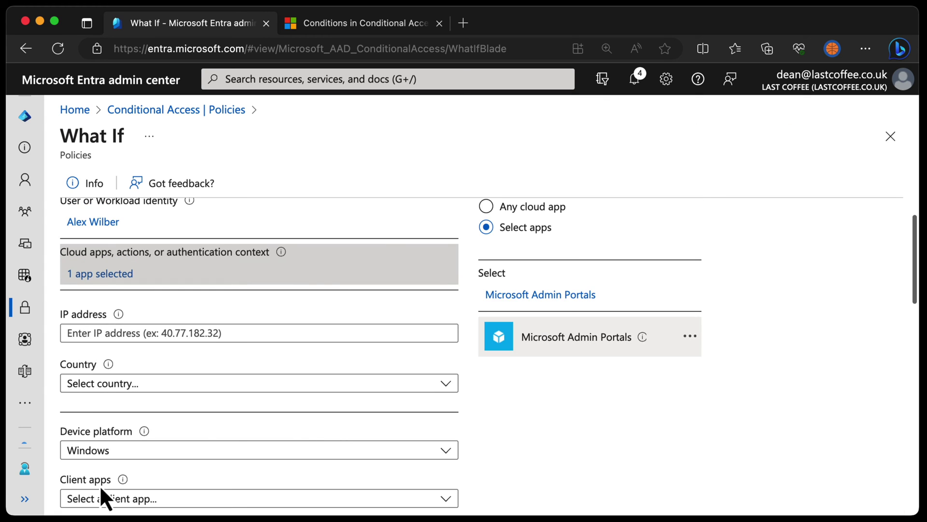
scroll(100, 485, down, 12)
click(92, 242)
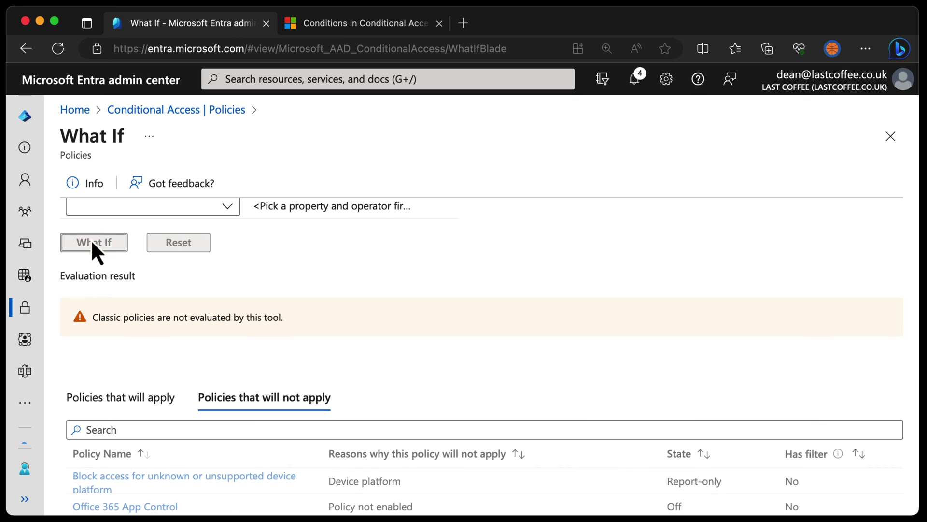
scroll(315, 402, down, 3)
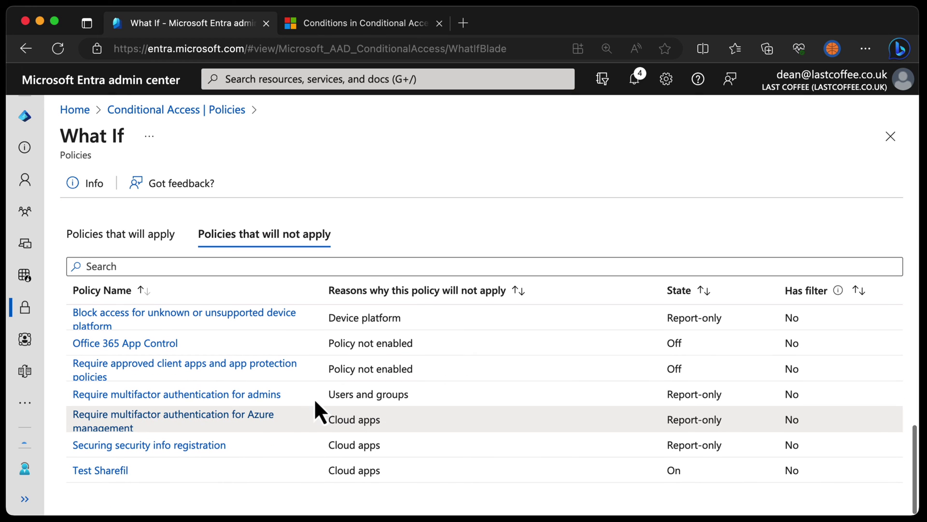
scroll(314, 401, up, 1)
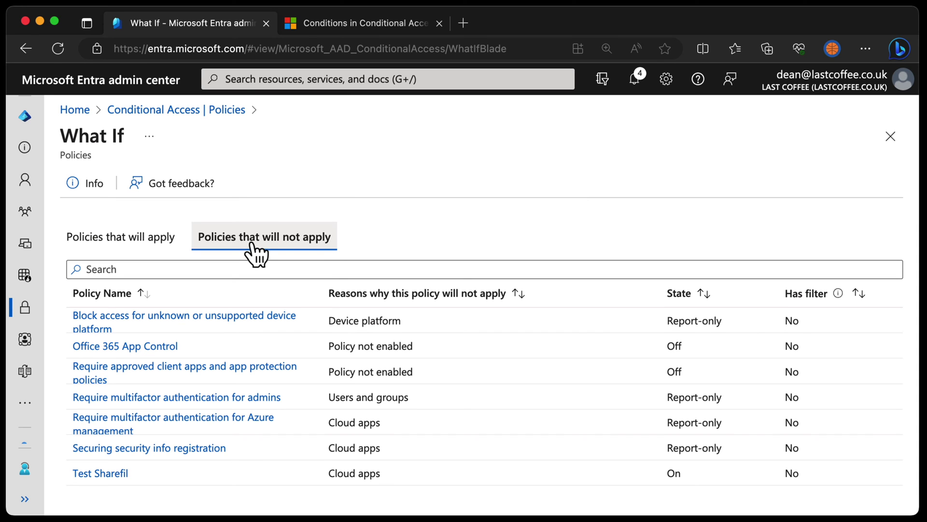
click(154, 239)
scroll(169, 395, down, 2)
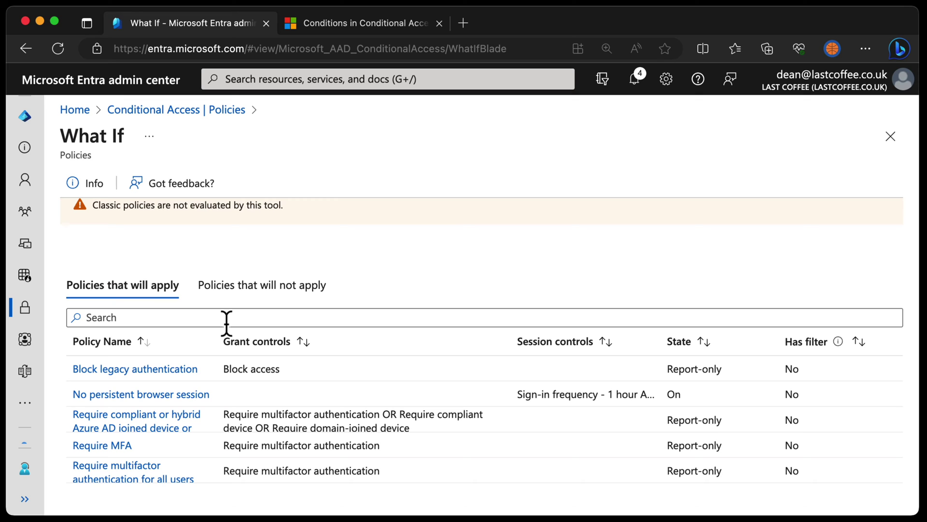
Set the What If device platform to macOS
scroll(194, 357, up, 10)
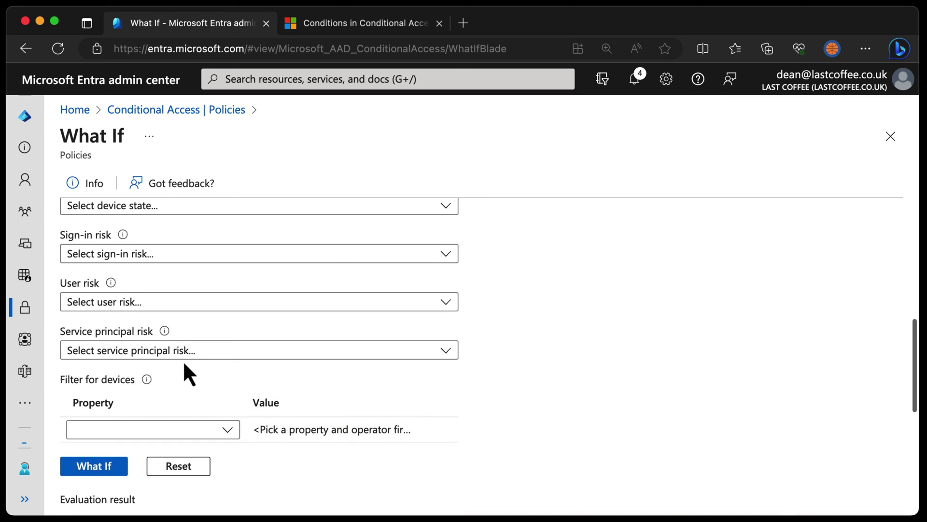
scroll(187, 370, up, 3)
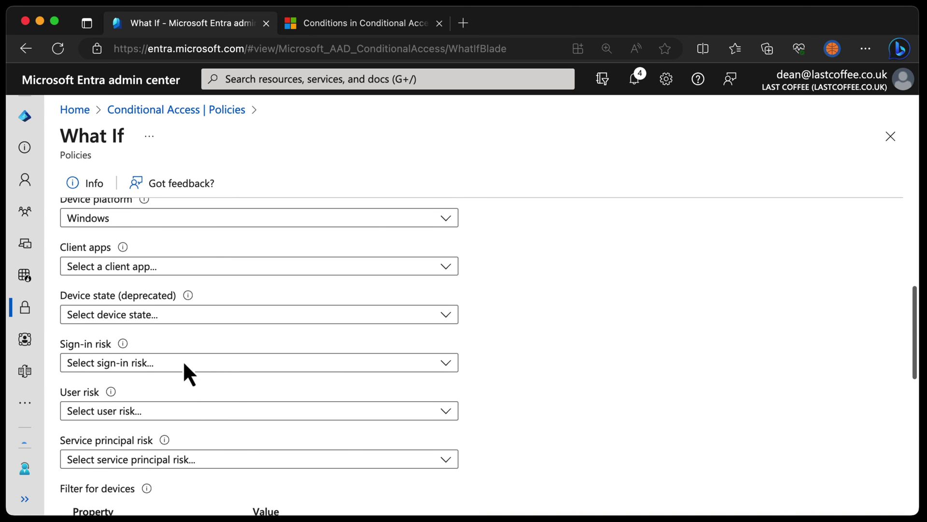
click(245, 243)
click(189, 386)
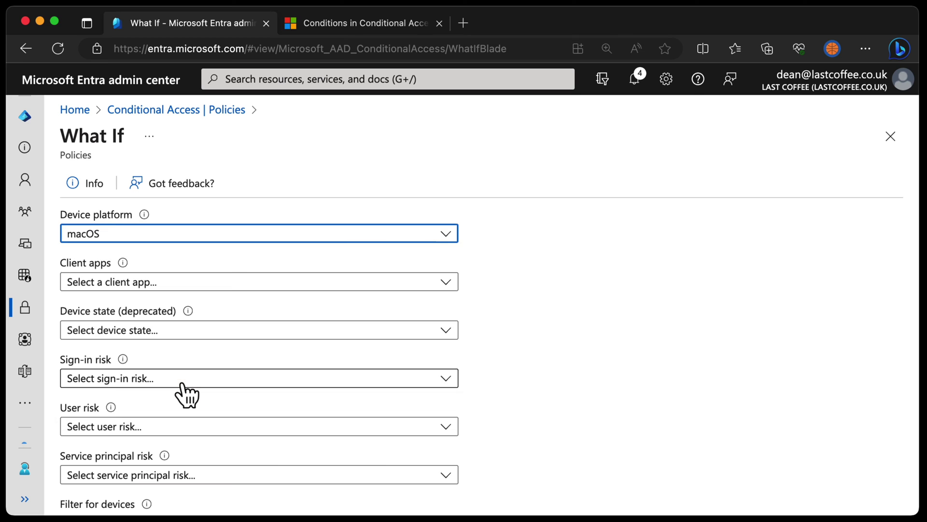
Rerun What If and see Require MFA not applying because of Device platform
scroll(145, 379, down, 5)
click(72, 349)
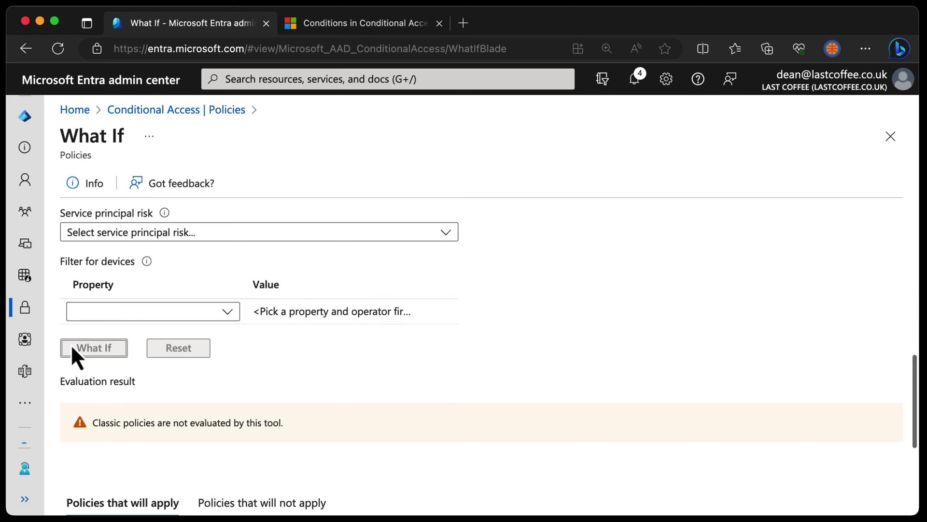
scroll(392, 379, down, 4)
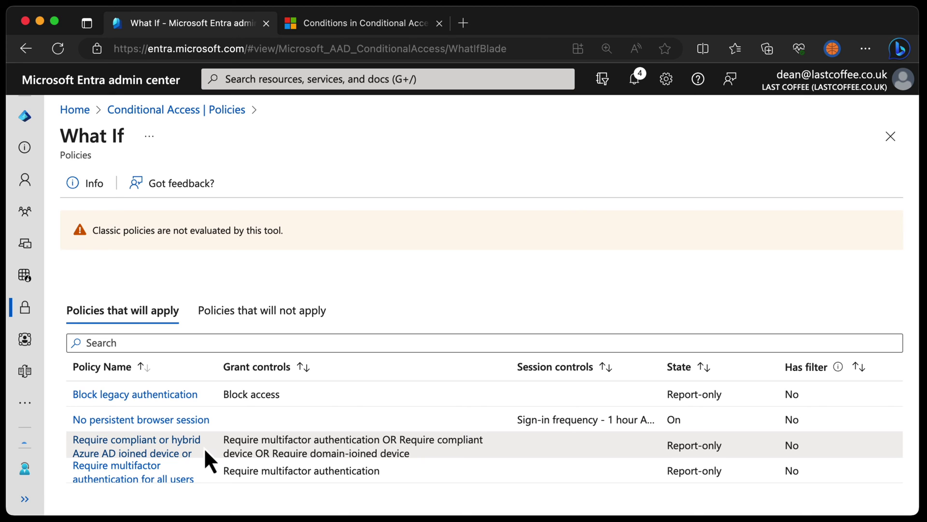
click(261, 323)
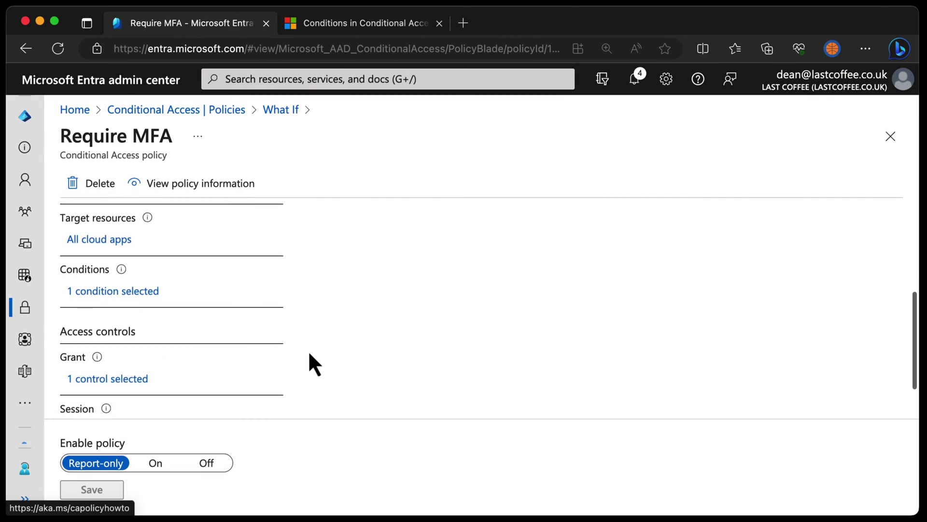
Change Require MFA's device platforms condition from Windows only to Any device
scroll(278, 355, up, 1)
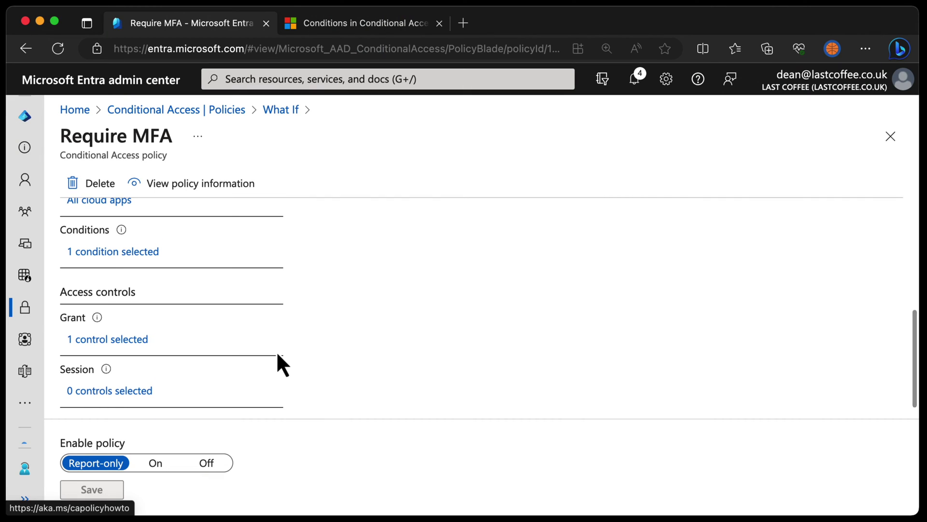
scroll(278, 356, up, 1)
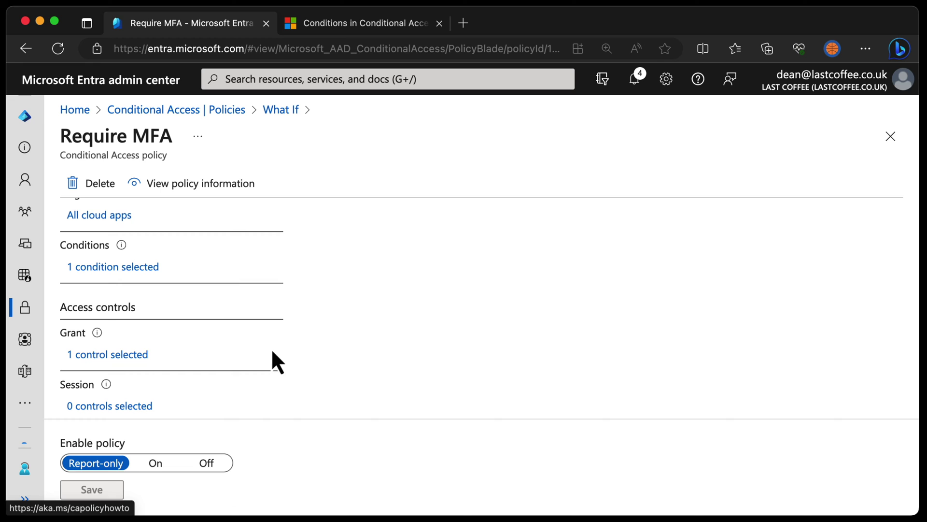
click(135, 283)
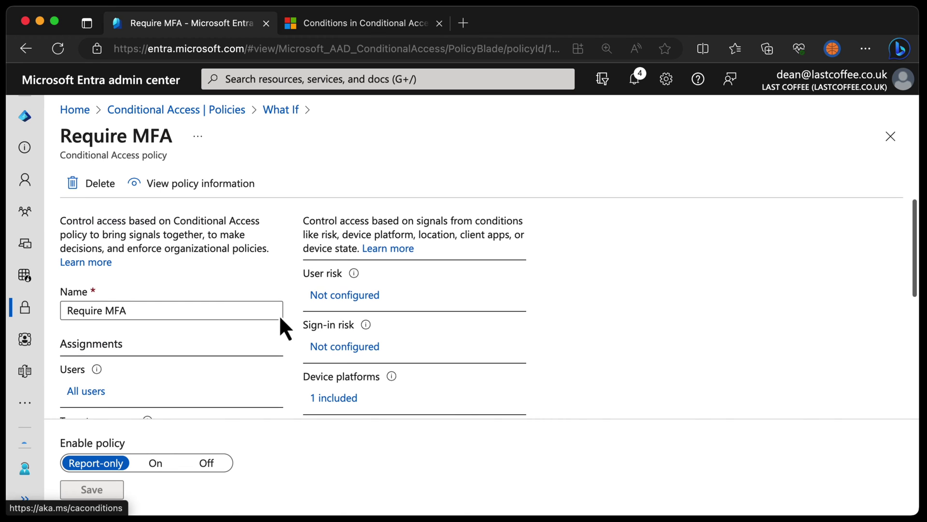
scroll(314, 333, down, 3)
click(349, 331)
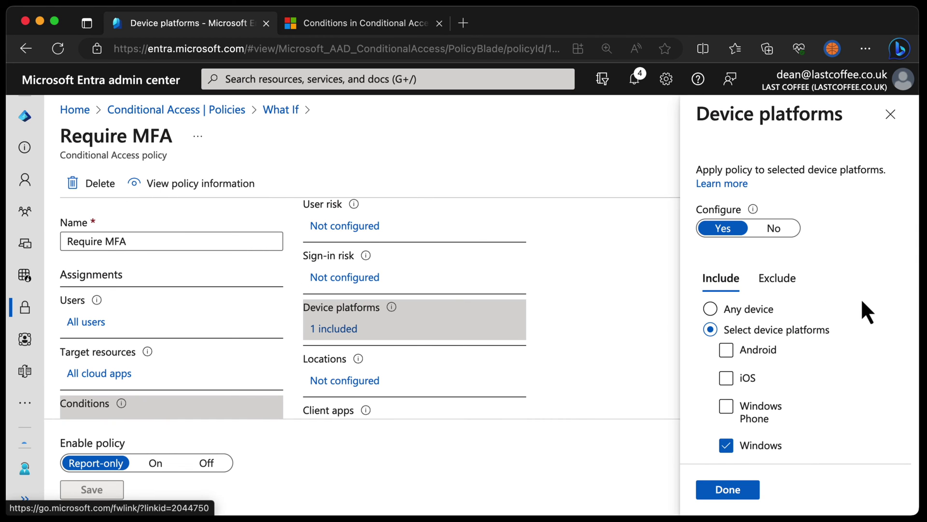
scroll(861, 298, down, 3)
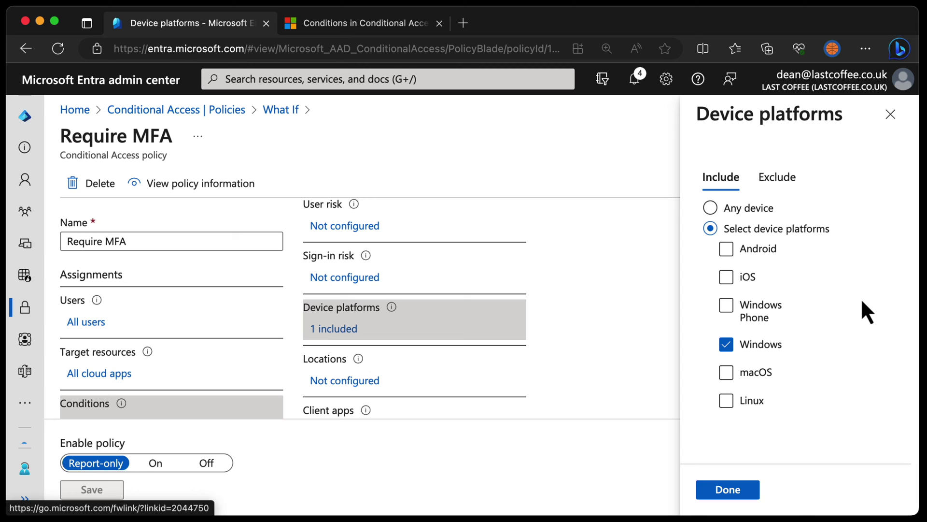
click(728, 251)
click(726, 276)
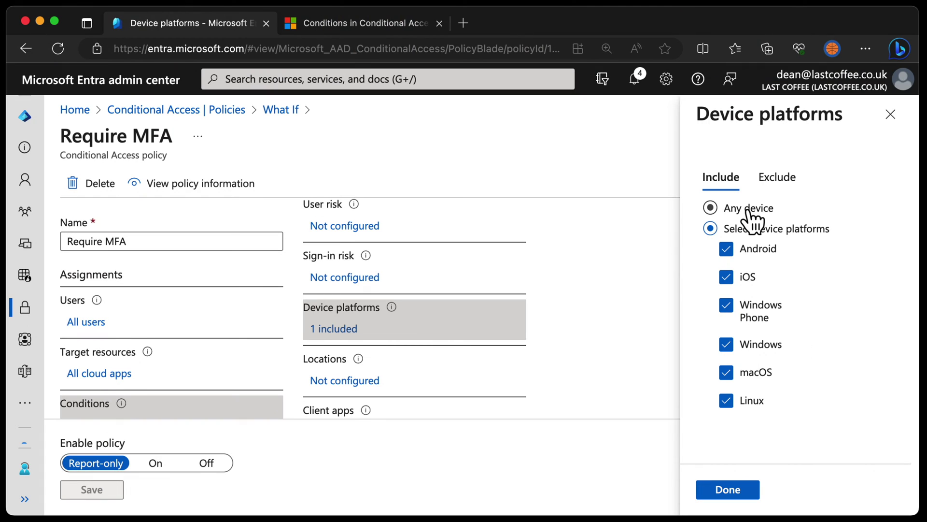
click(748, 209)
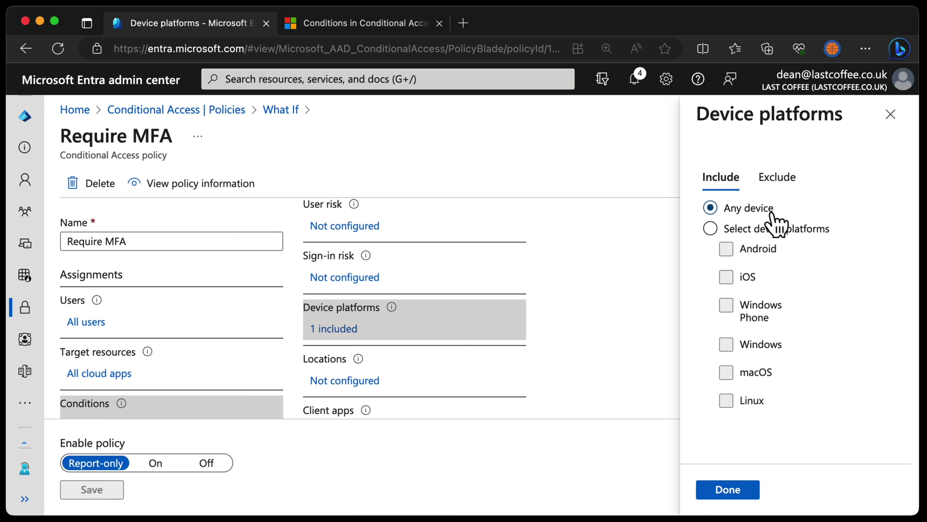
click(747, 492)
Save the Require MFA policy with its Any device platform condition
click(91, 489)
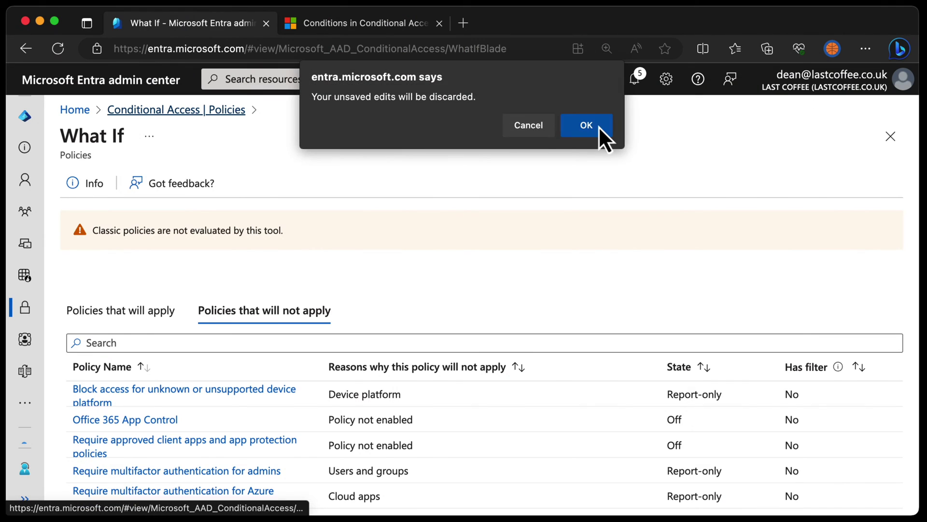
Discard the What If edits and start a new Conditional Access policy's conditions
click(598, 126)
click(331, 183)
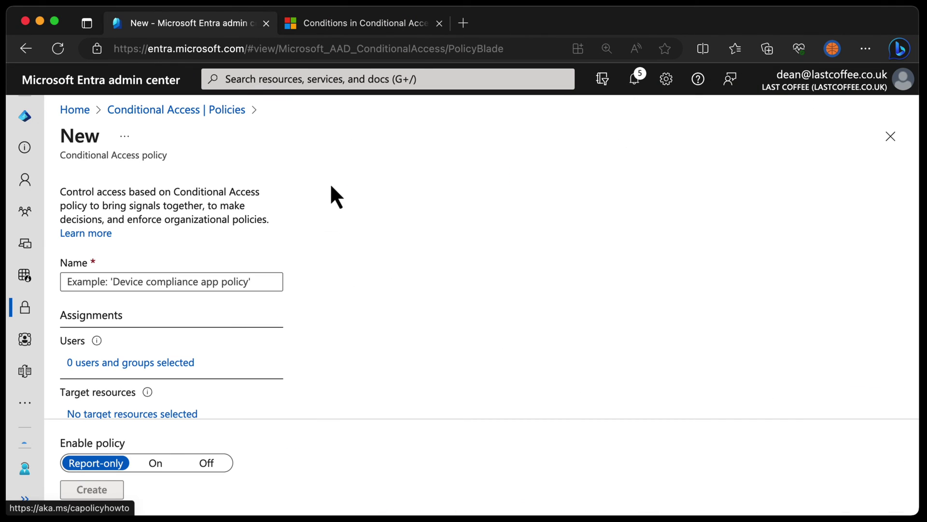
scroll(332, 187, down, 1)
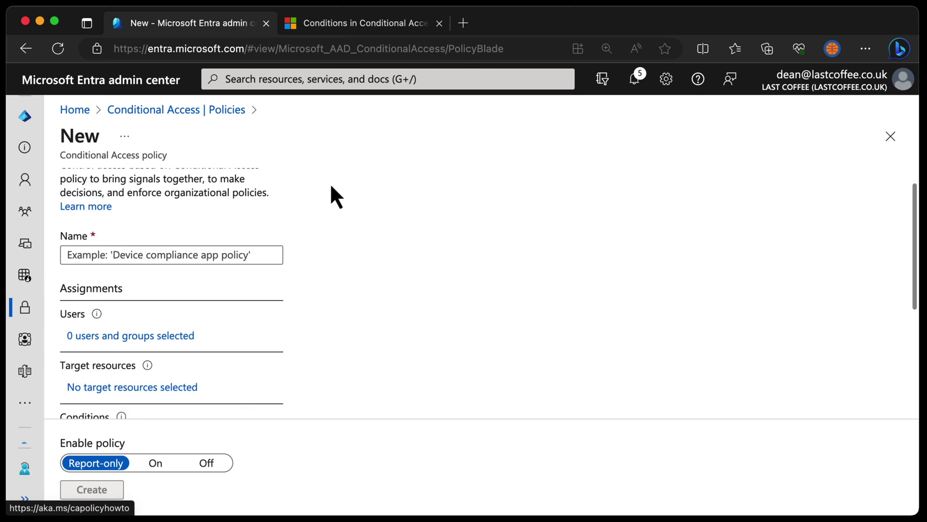
scroll(331, 186, down, 4)
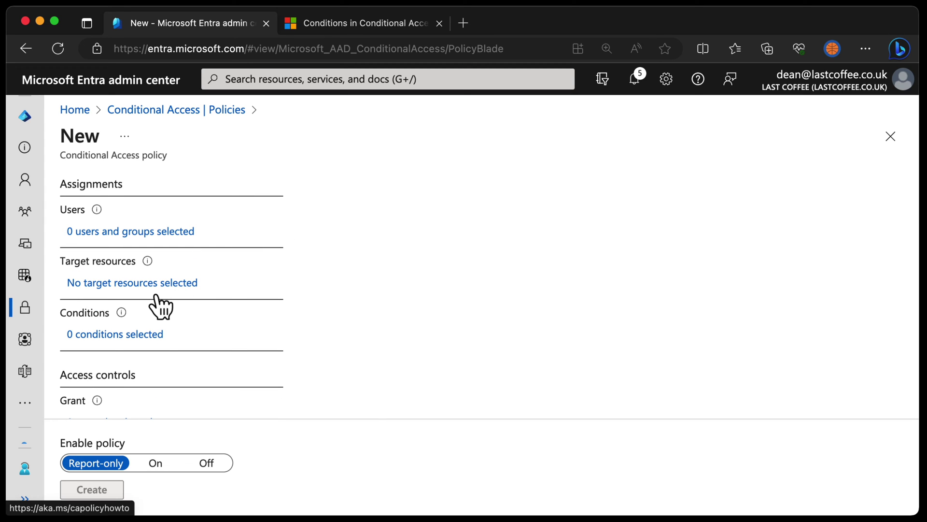
click(157, 336)
scroll(403, 353, down, 3)
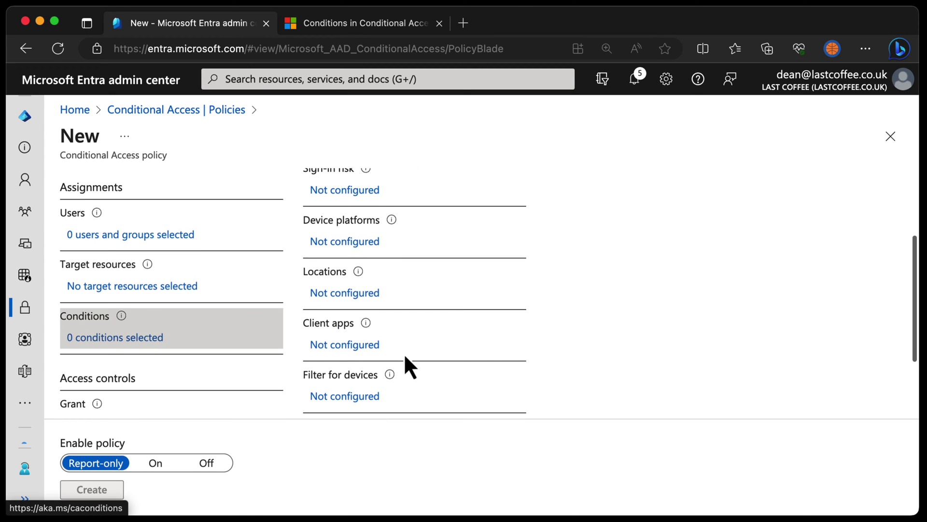
scroll(410, 333, up, 1)
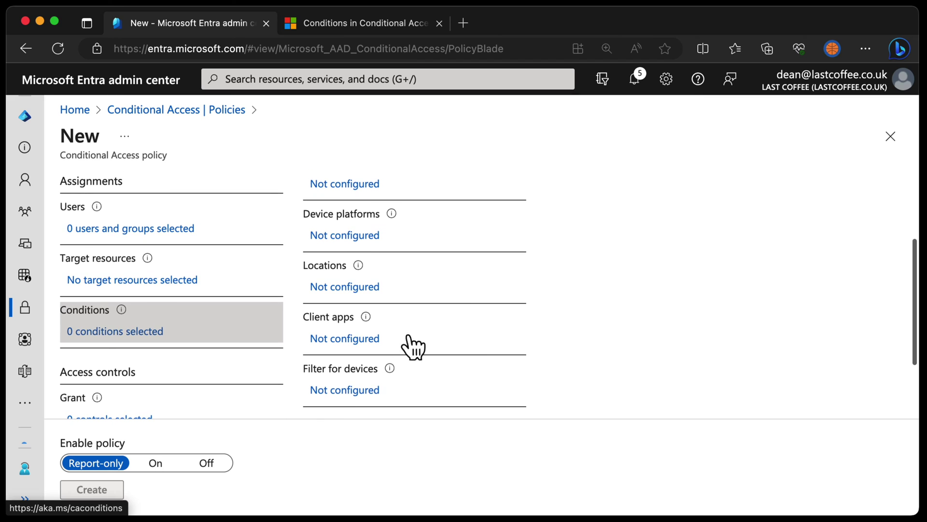
Turn on Filter for devices with the rule IsCompliant Equals True and apply it
click(359, 391)
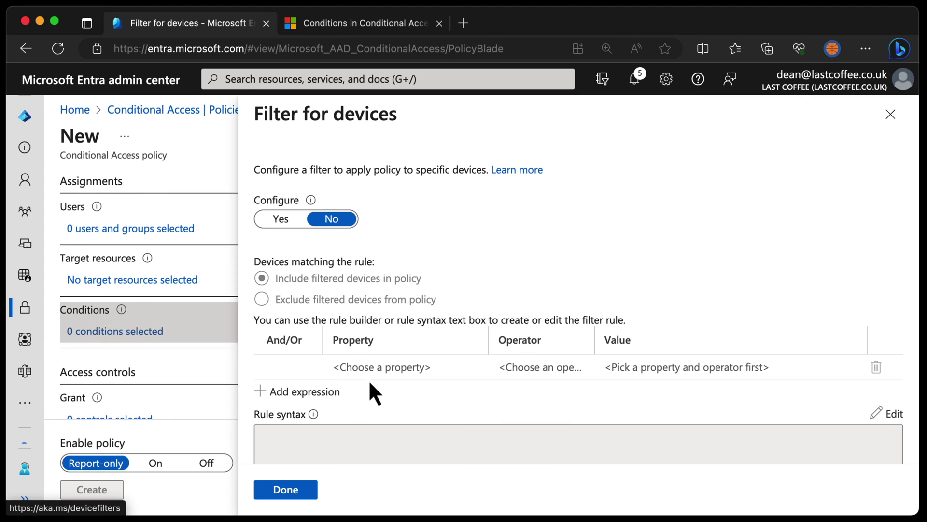
scroll(432, 314, down, 1)
scroll(437, 312, up, 1)
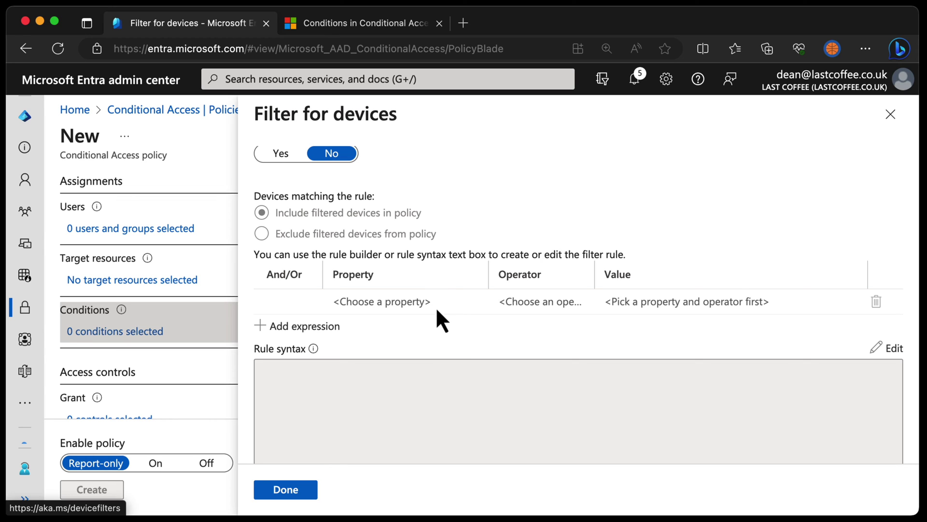
click(292, 170)
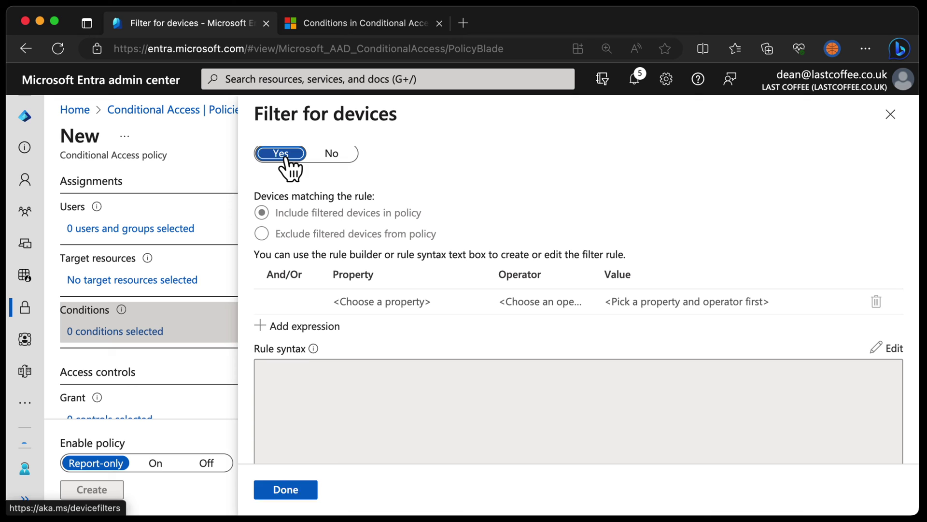
click(362, 304)
click(365, 303)
scroll(391, 457, down, 1)
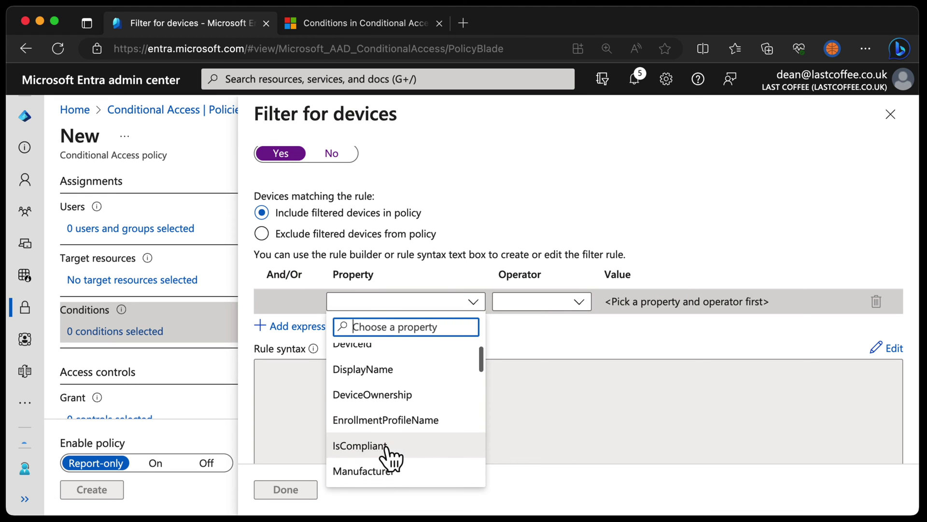
click(389, 452)
click(545, 303)
click(532, 320)
click(628, 302)
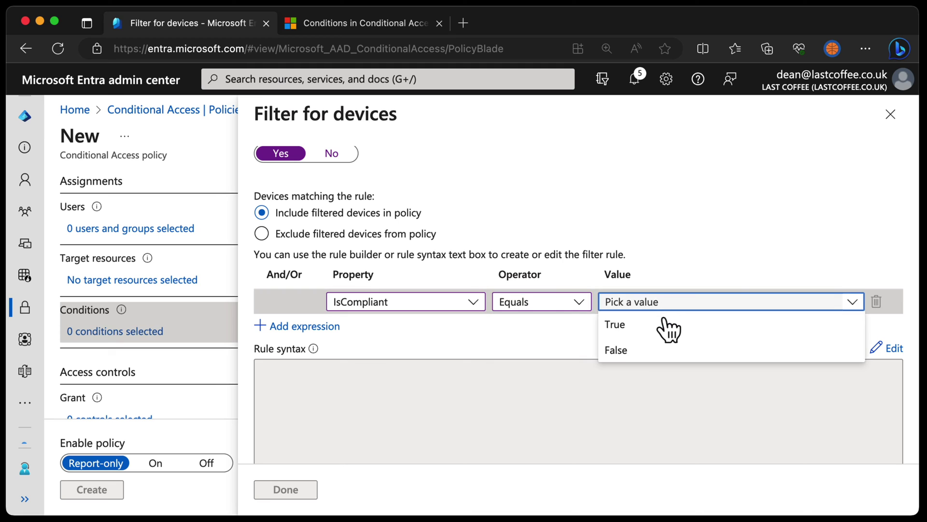
click(665, 323)
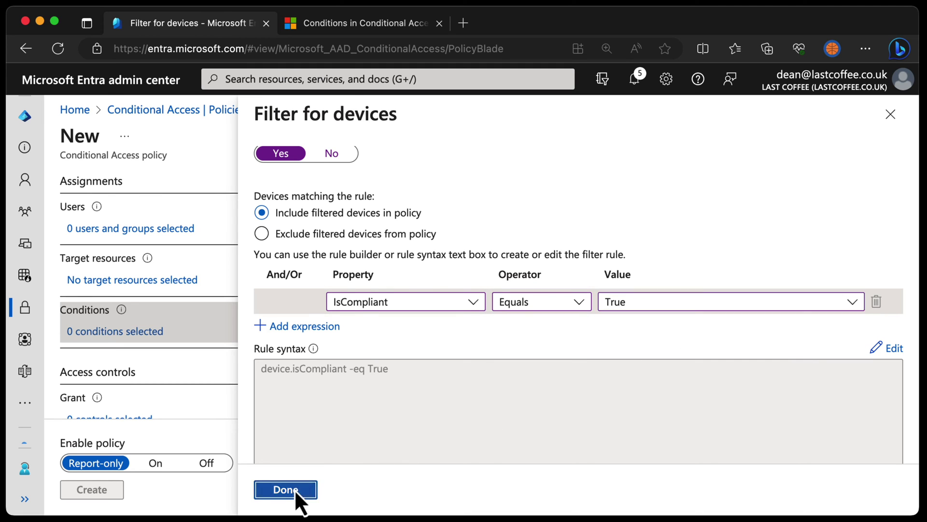
click(296, 491)
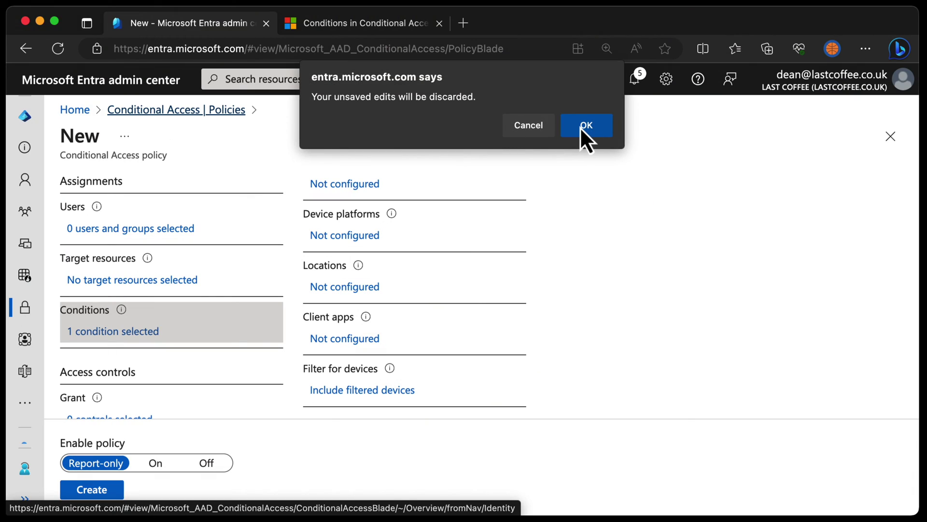
Discard the draft policy and review the Multifactor authentication strength's allowed methods
click(582, 129)
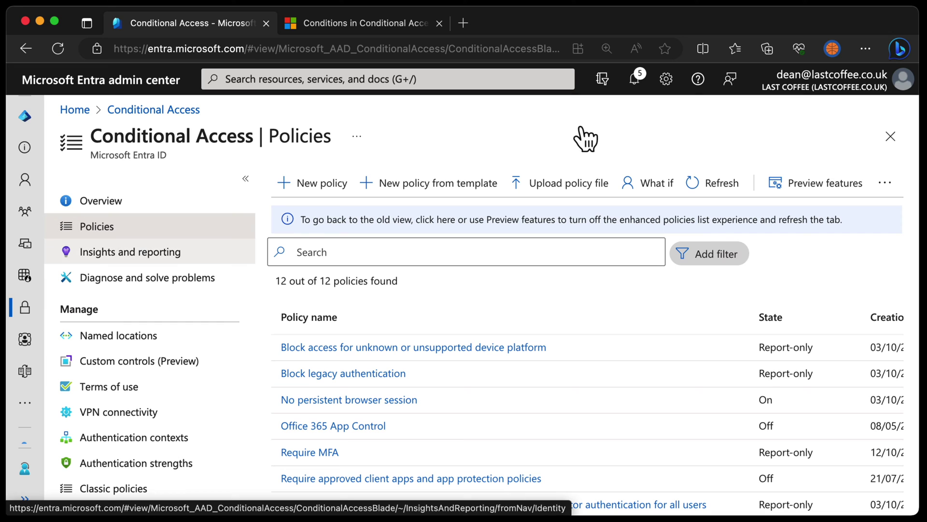
click(163, 464)
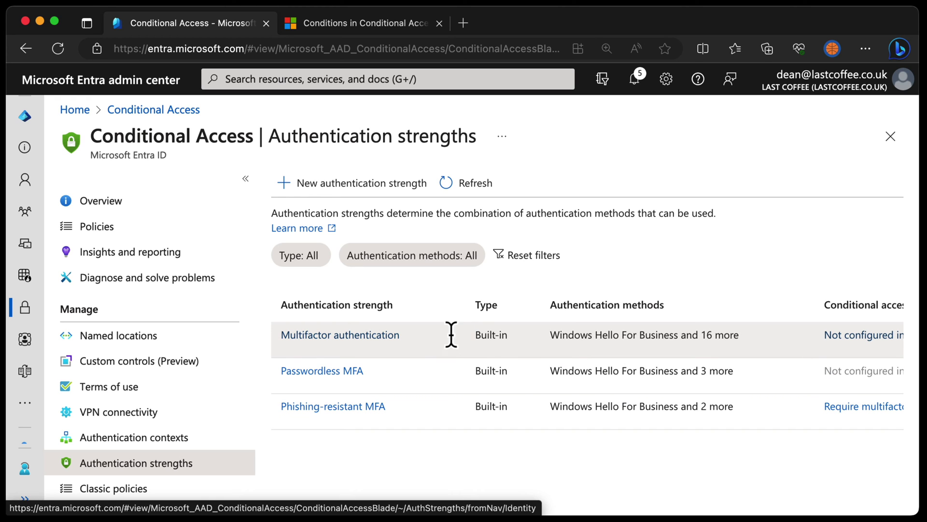
click(367, 338)
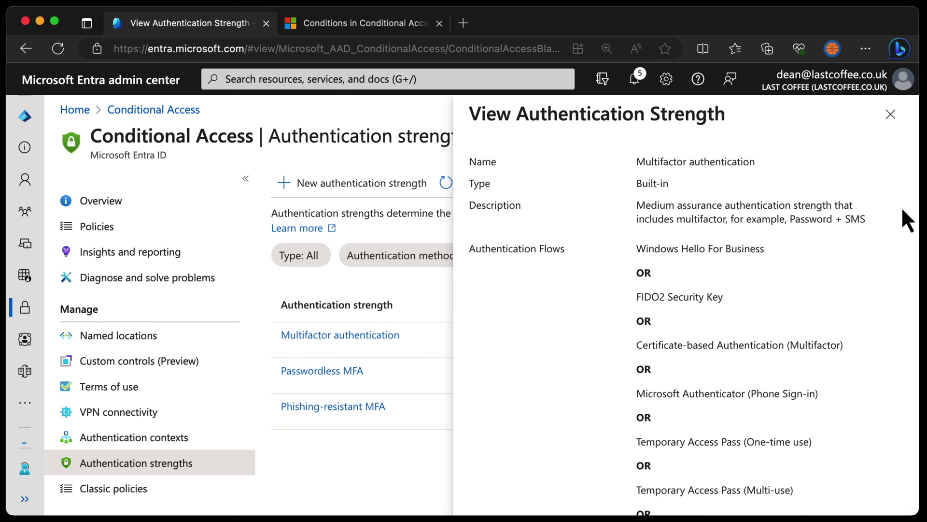
scroll(856, 323, down, 7)
scroll(857, 323, down, 2)
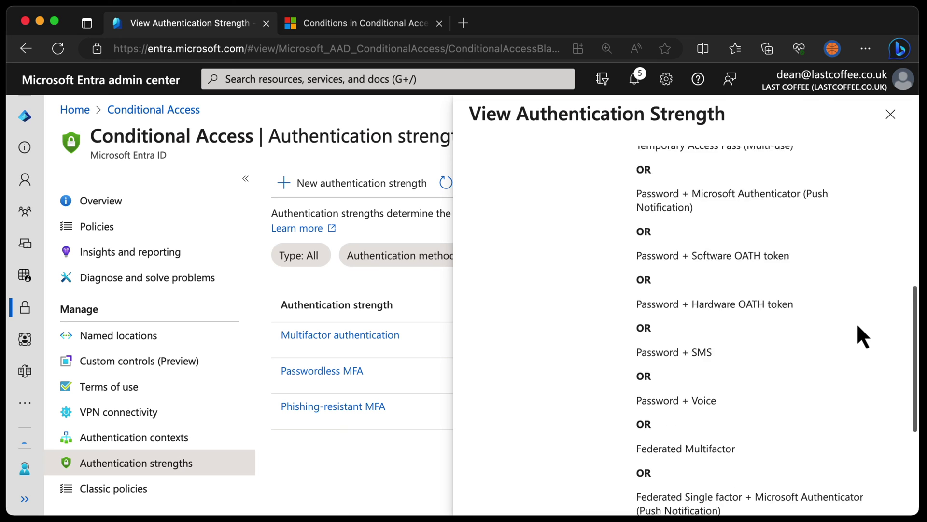
scroll(822, 365, down, 1)
scroll(824, 370, down, 3)
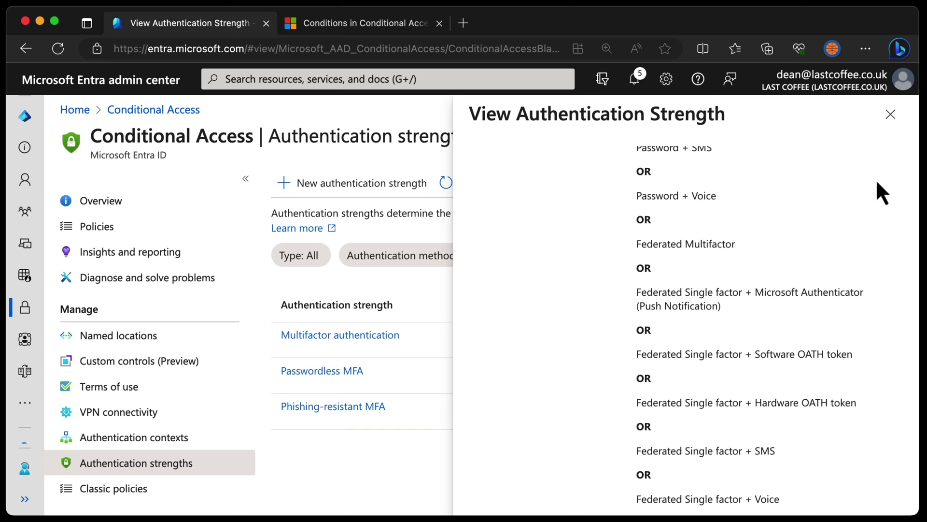
click(895, 116)
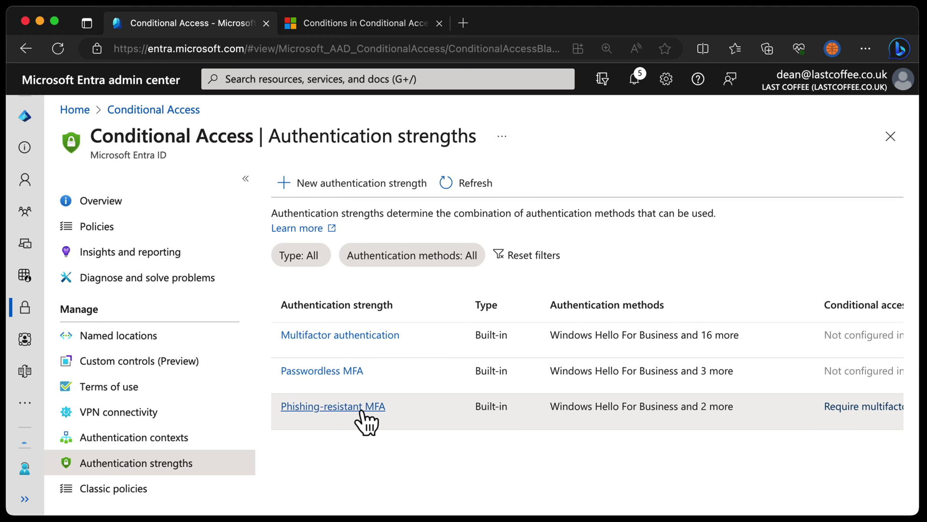
Review the Phishing-resistant MFA and Passwordless MFA strengths' allowed methods
click(363, 410)
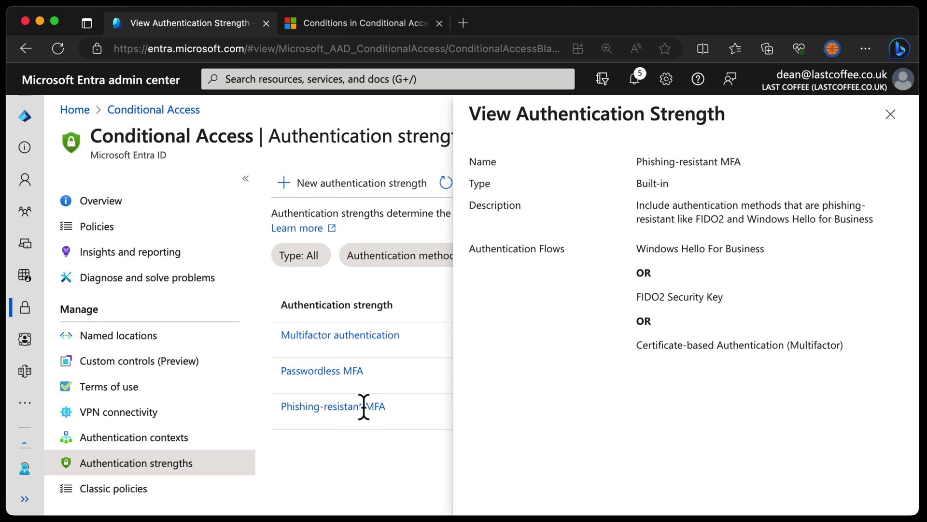
click(891, 115)
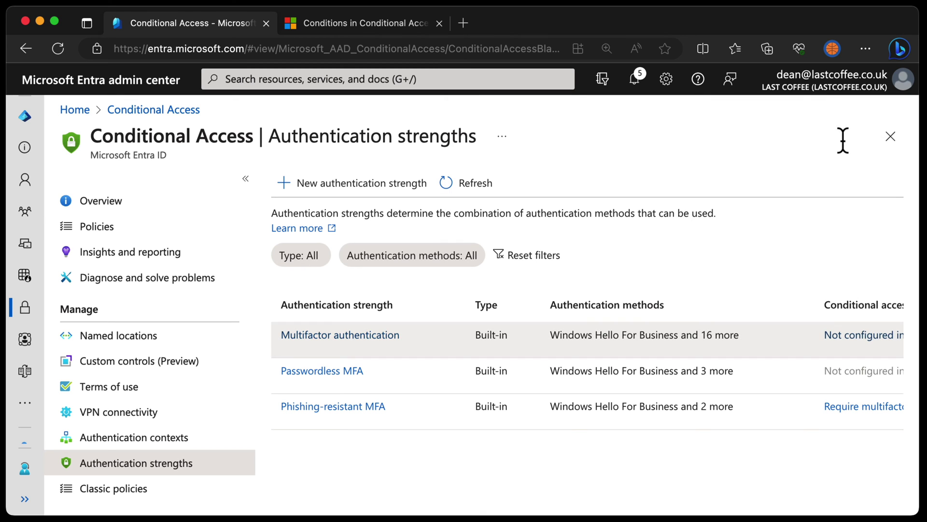
click(349, 376)
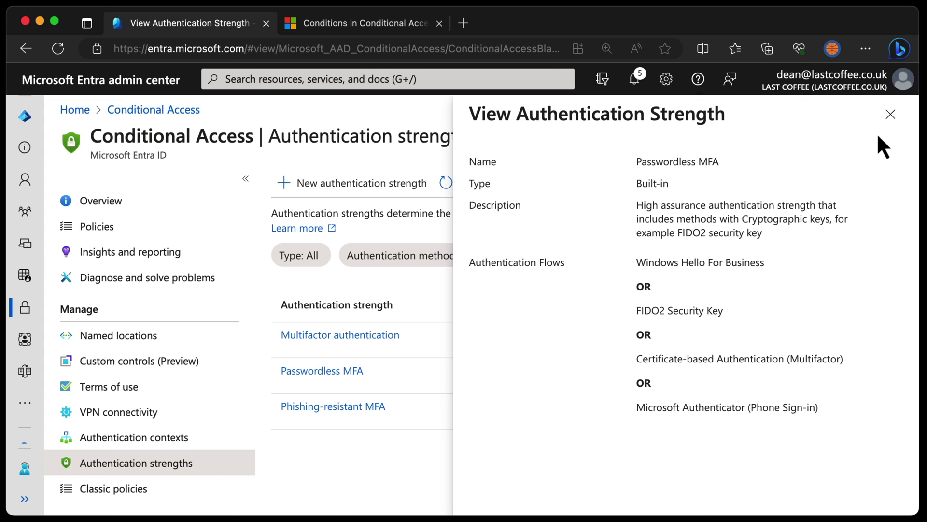
click(891, 114)
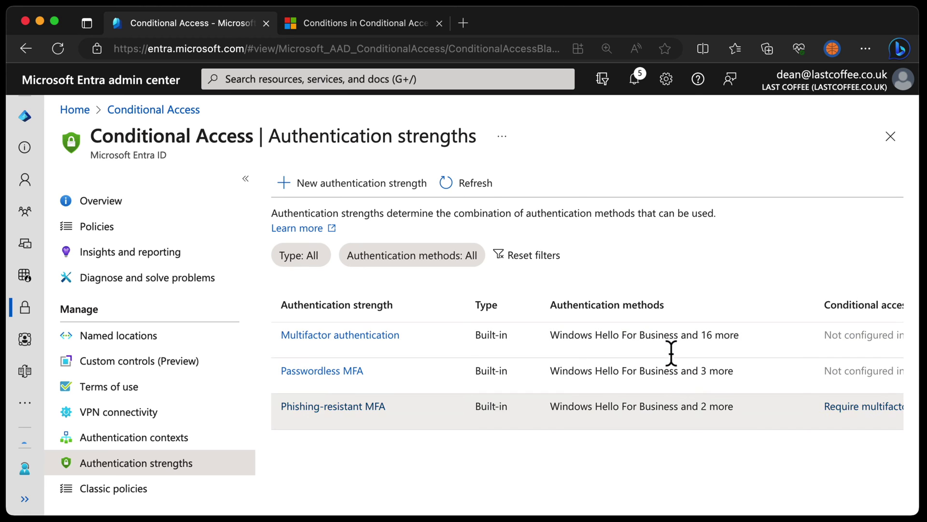
scroll(671, 354, right, 1)
scroll(671, 354, right, 5)
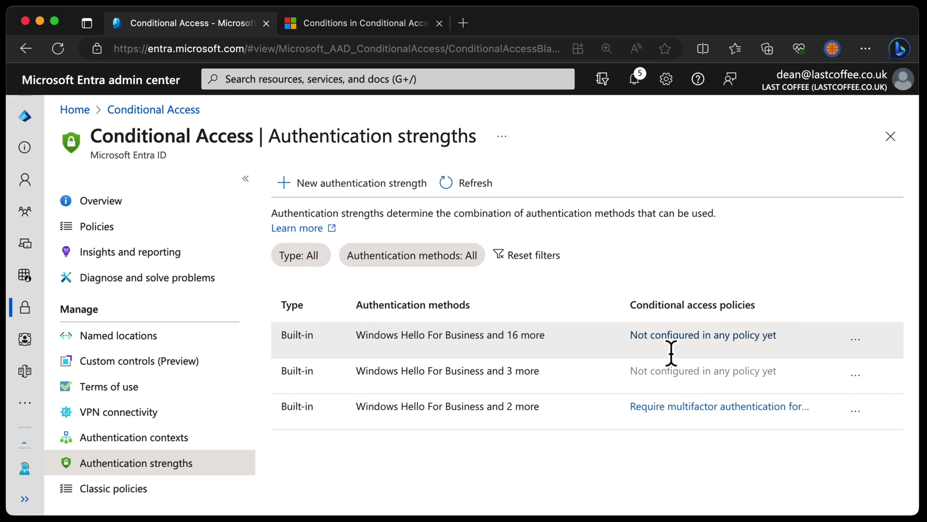
Duplicate Multifactor authentication as 'Strong MFA', clearing its description and phishing-resistant methods
click(849, 340)
click(847, 400)
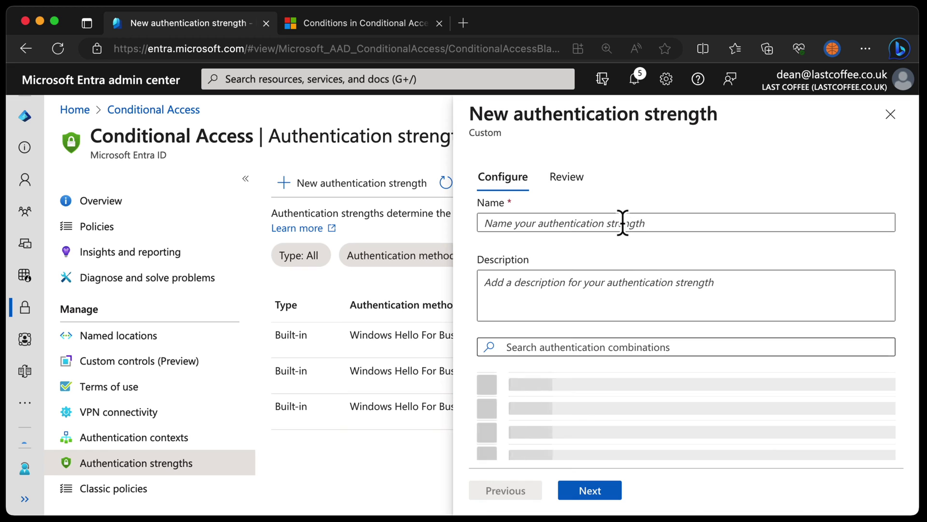
double_click(623, 223)
text(Strong)
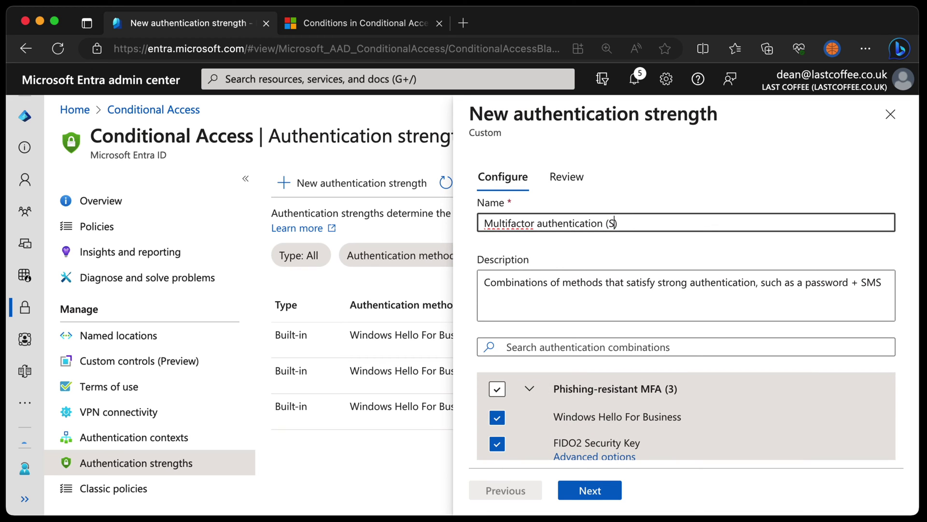
click(667, 256)
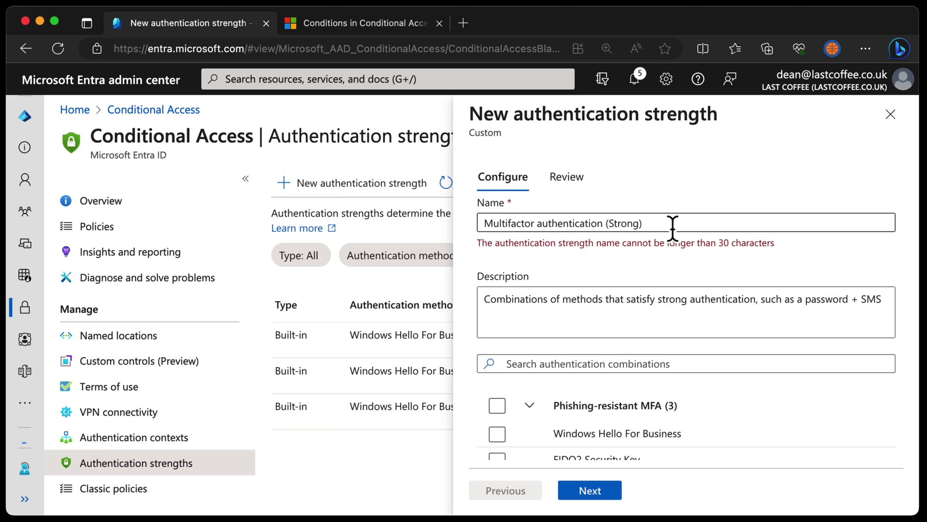
drag(645, 223, 481, 223)
text(Strong )
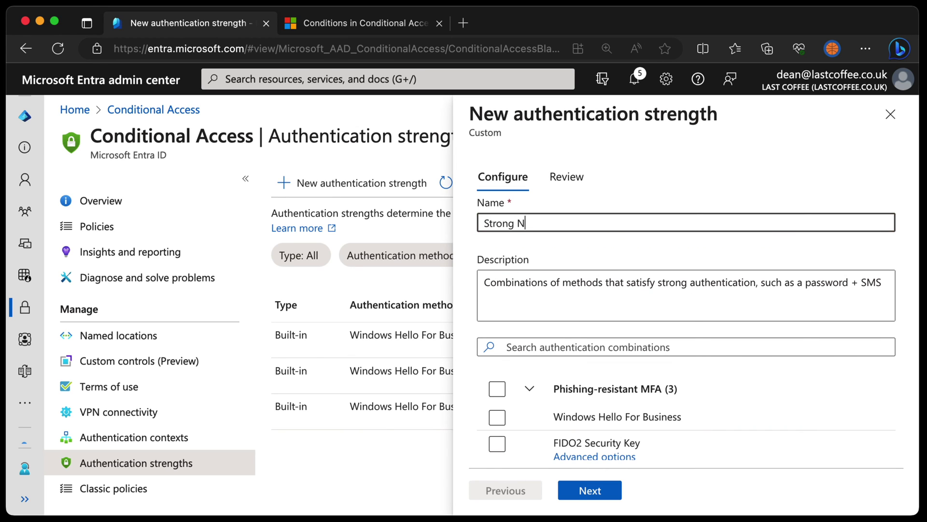
text(MFA)
click(566, 256)
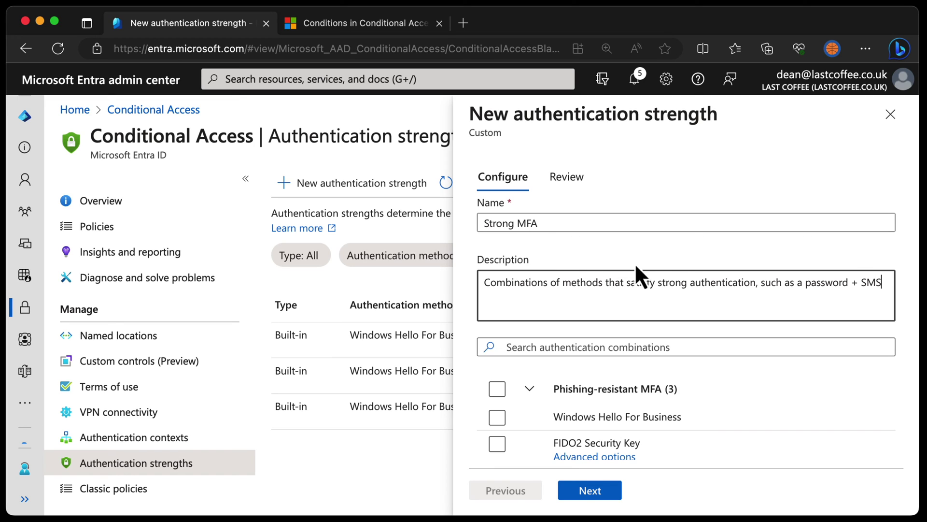
triple_click(864, 282)
key(BackSpace)
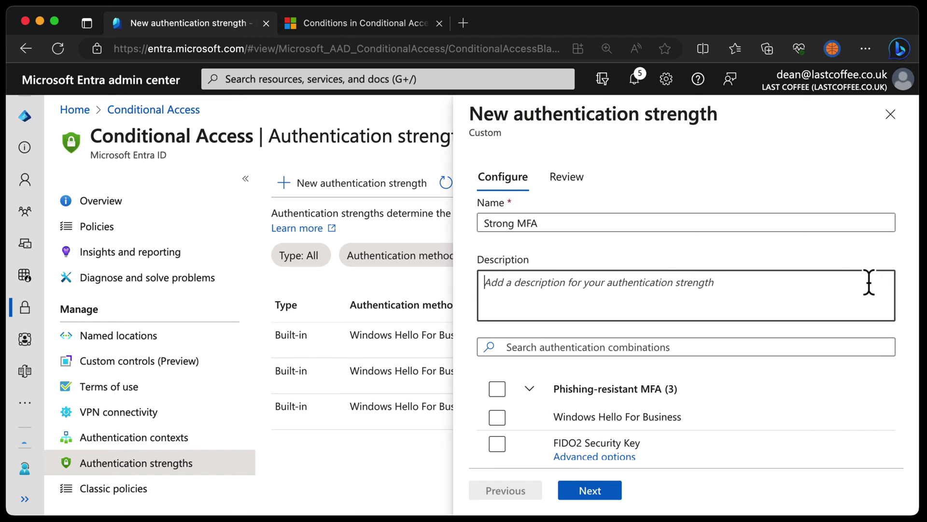
Allow Windows Hello For Business and Password + Authenticator push, then create the strength
scroll(860, 290, down, 3)
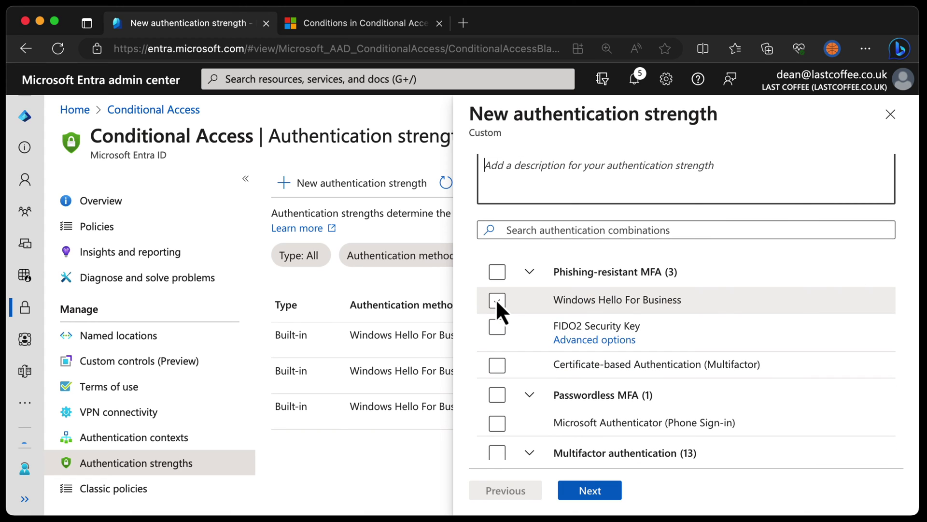
click(496, 300)
scroll(508, 323, down, 3)
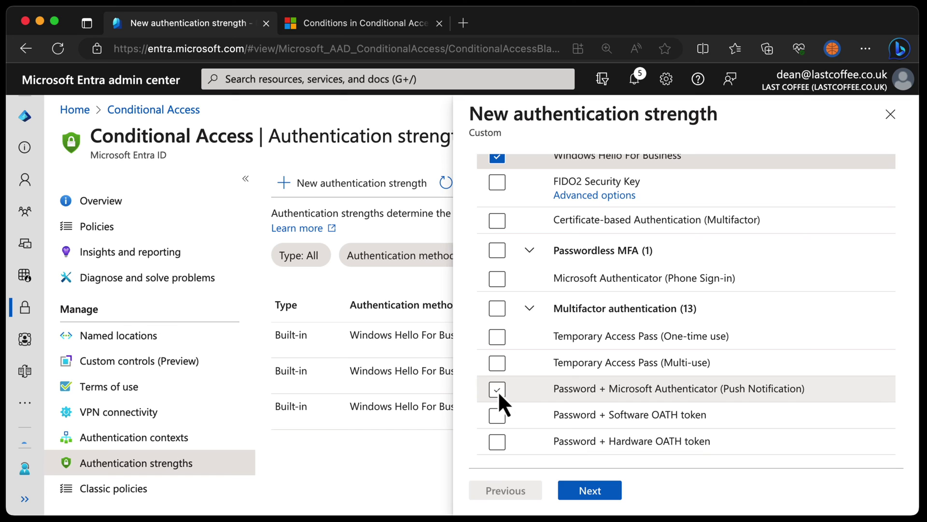
click(497, 390)
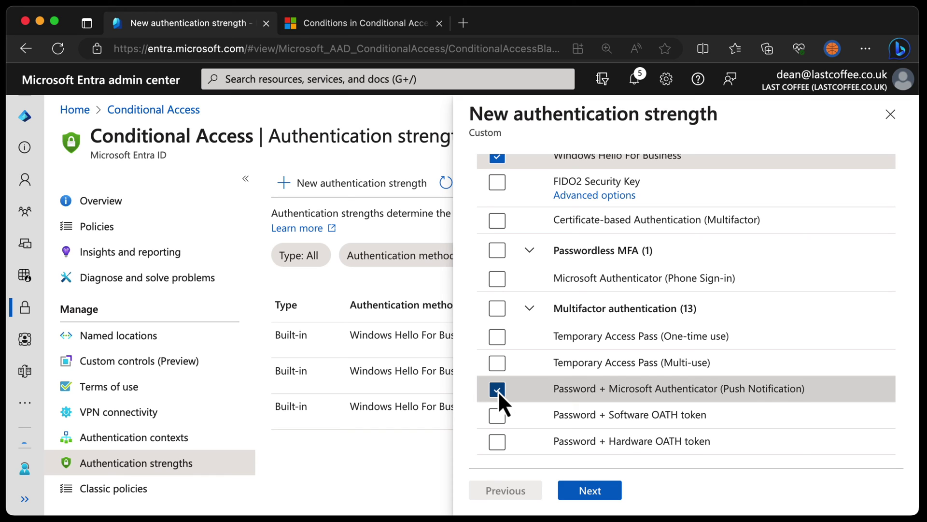
click(593, 490)
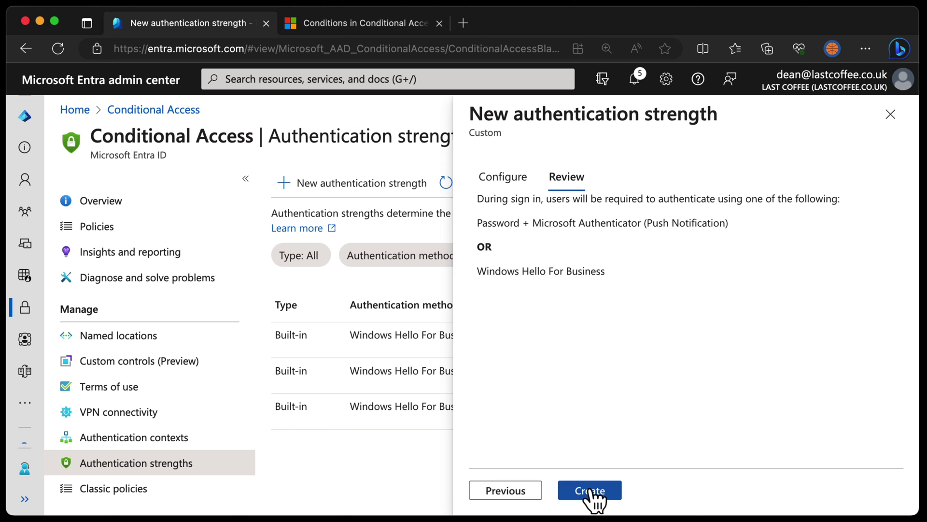
click(589, 492)
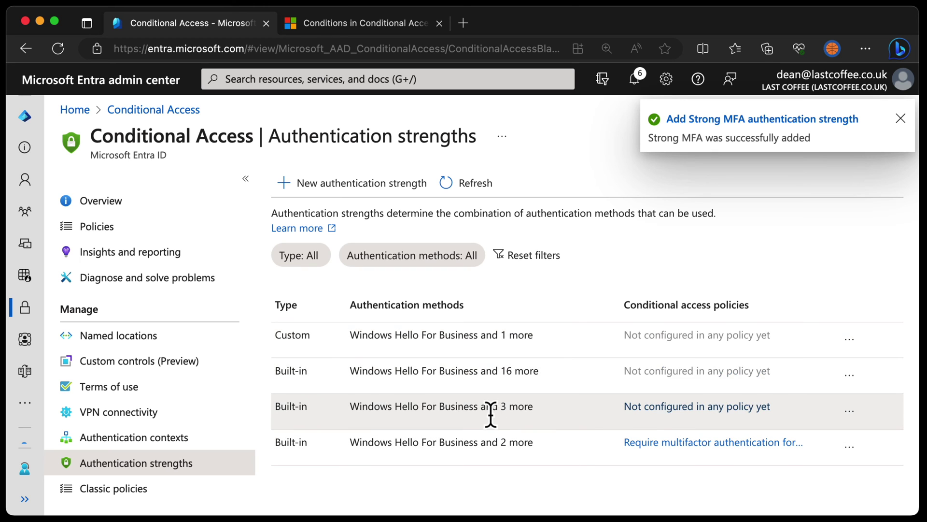
scroll(490, 415, left, 5)
scroll(491, 415, left, 2)
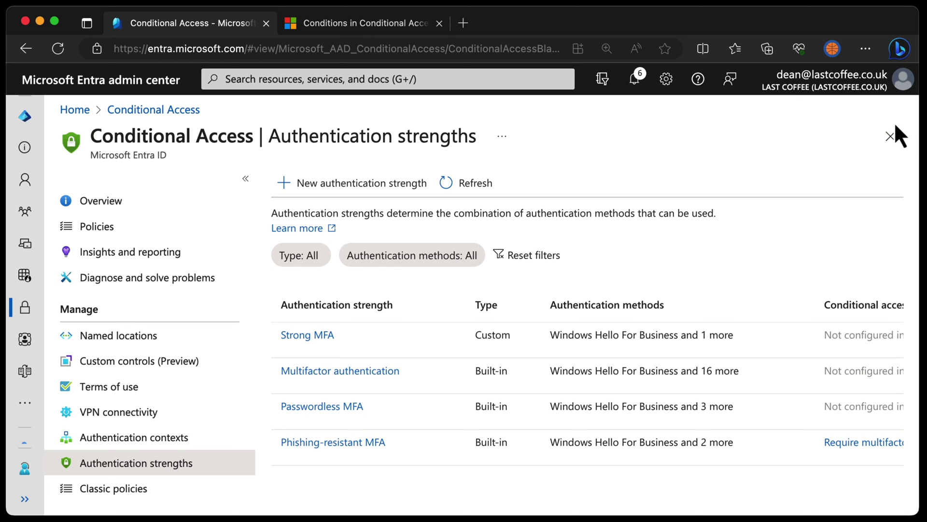
click(891, 137)
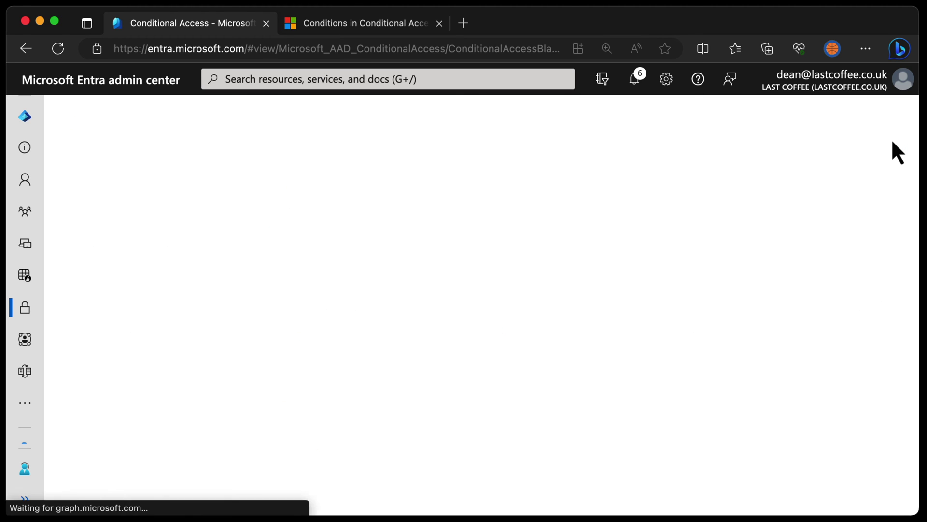
click(25, 49)
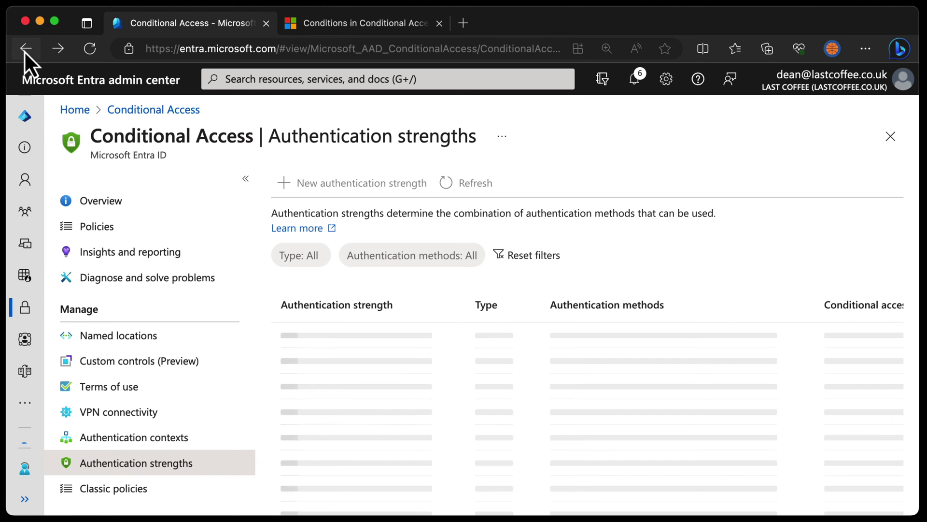
Open the Require MFA policy from the Conditional Access policies list
click(128, 227)
scroll(309, 396, down, 2)
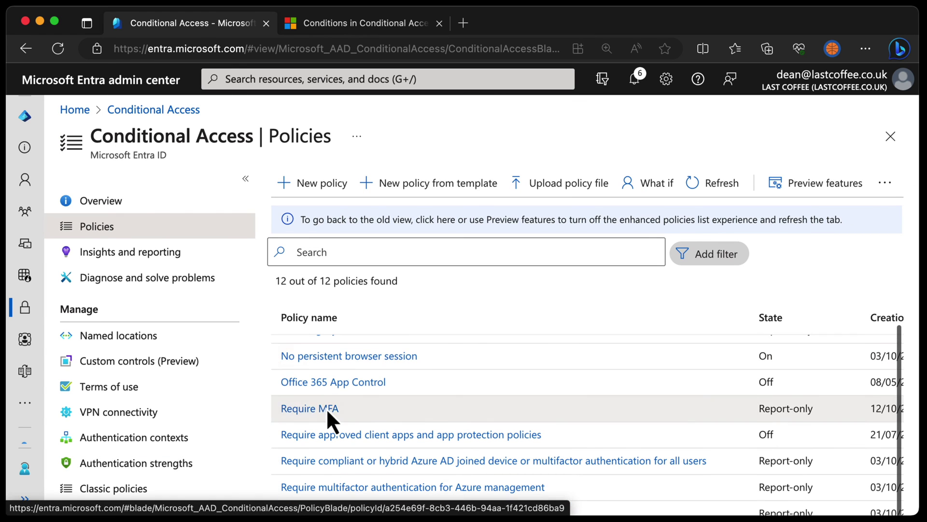
click(326, 412)
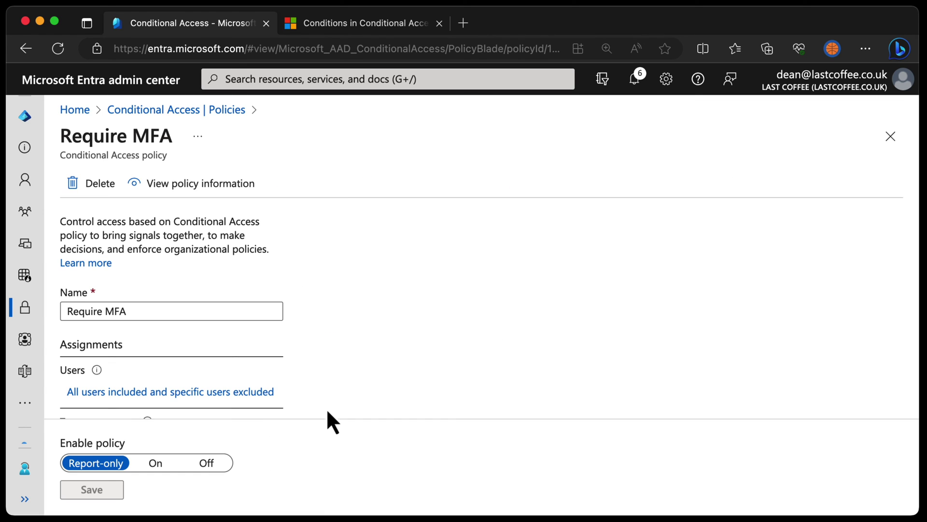
scroll(205, 364, down, 2)
scroll(182, 357, down, 1)
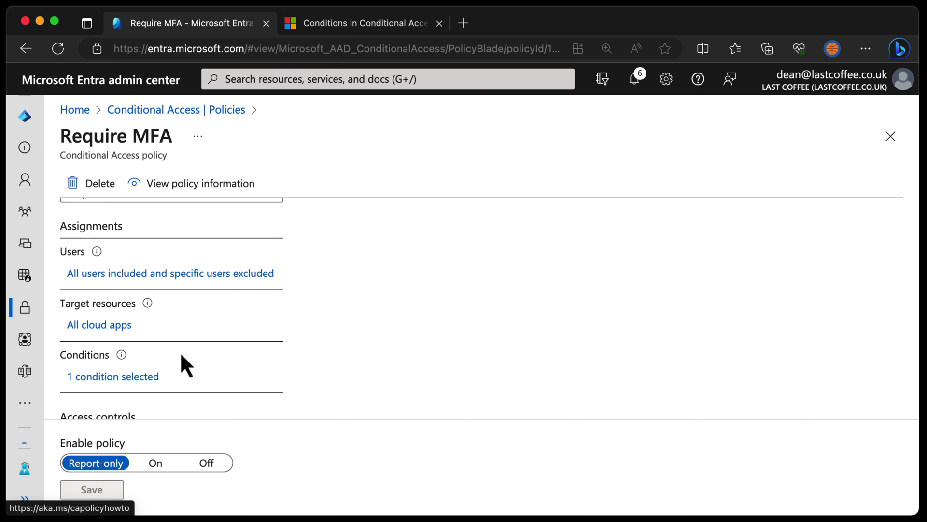
scroll(182, 357, down, 5)
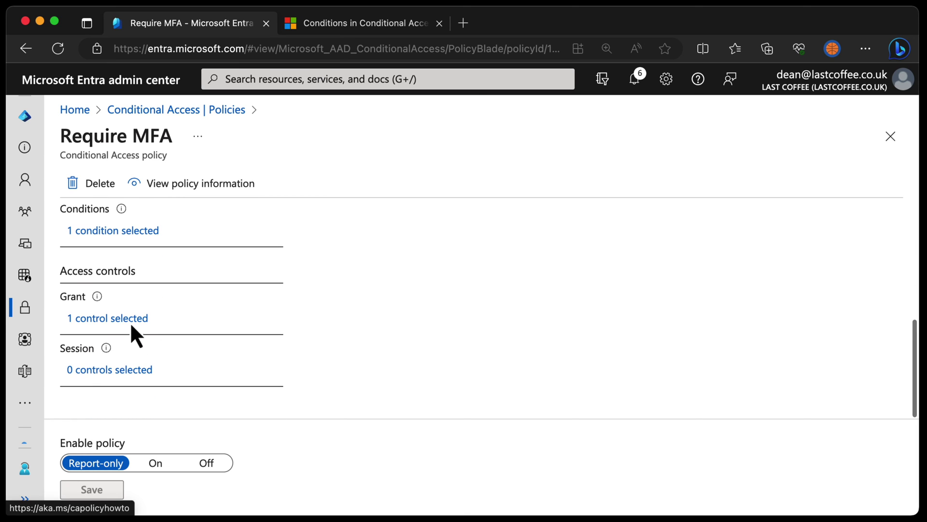
In Grant, swap Require multifactor authentication for Require authentication strength and browse the strengths
click(131, 321)
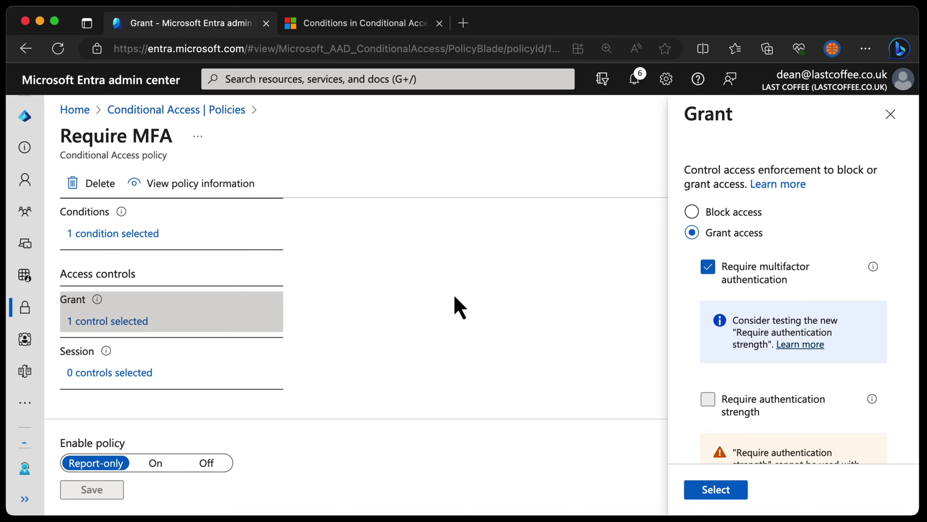
click(761, 265)
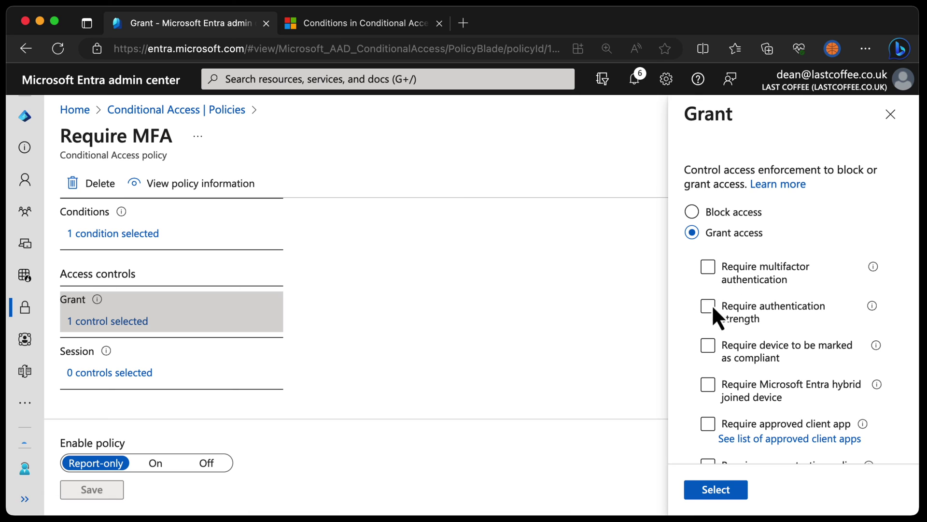
click(712, 305)
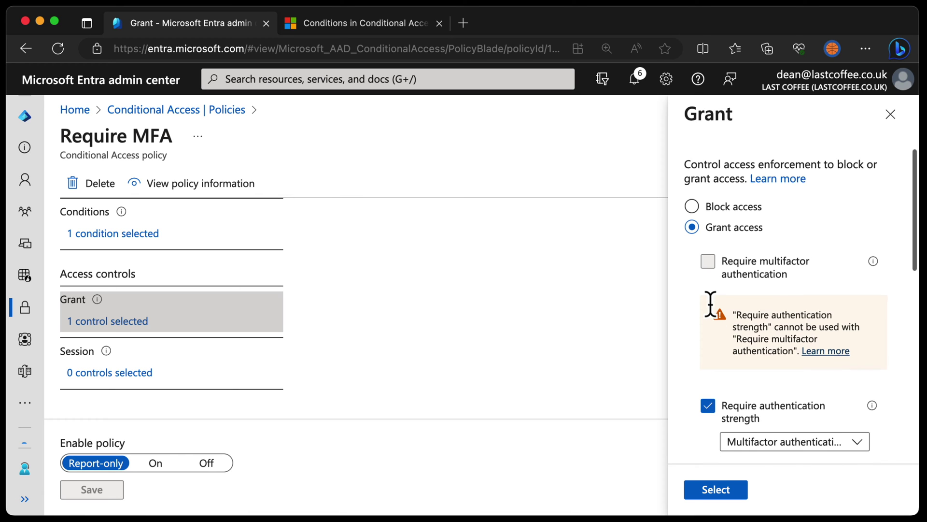
scroll(792, 343, down, 3)
click(858, 362)
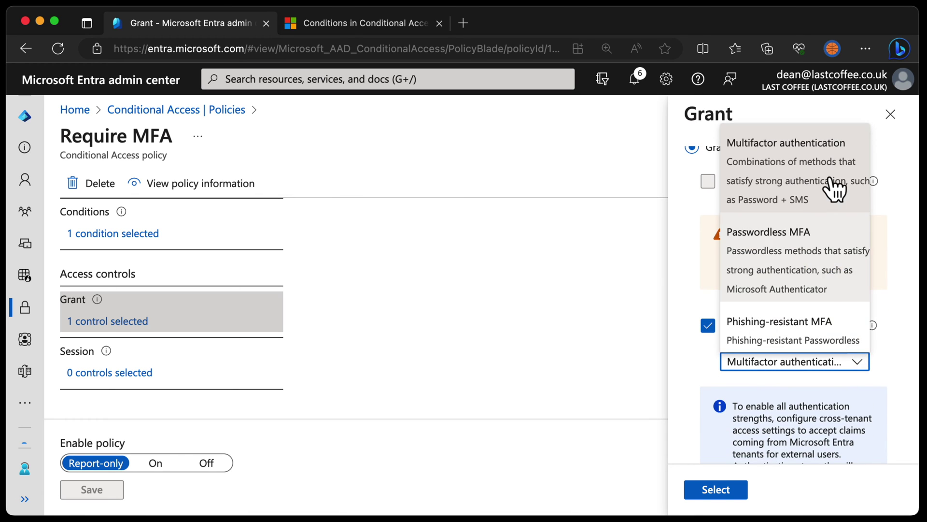
scroll(833, 179, down, 2)
scroll(830, 166, up, 2)
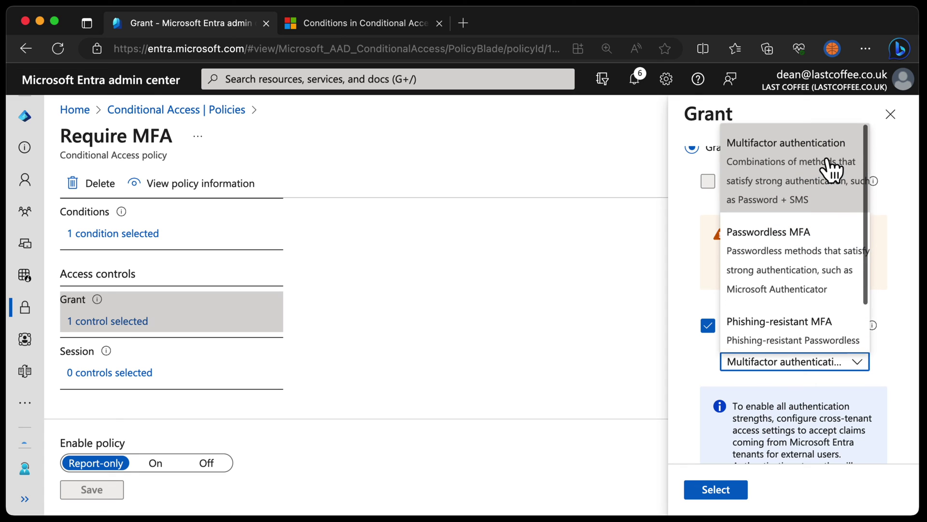
scroll(821, 314, down, 1)
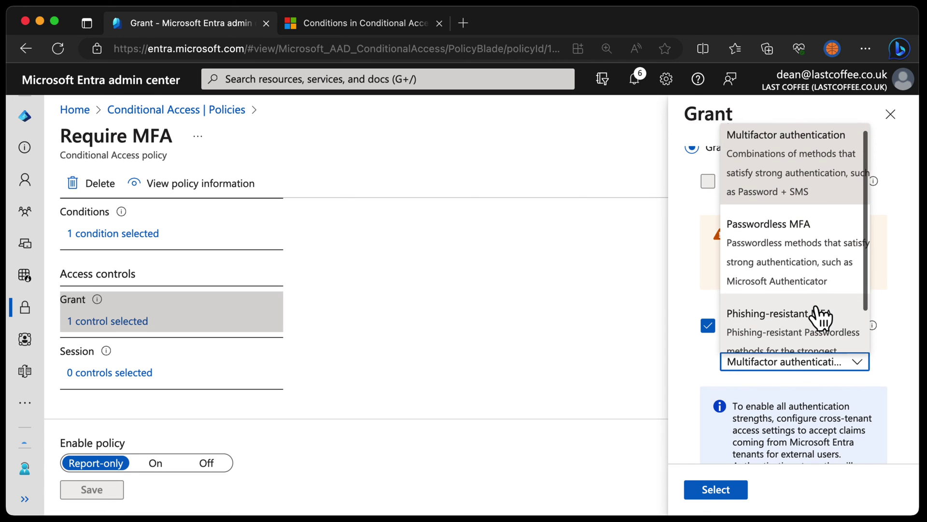
scroll(821, 317, down, 2)
scroll(821, 317, up, 2)
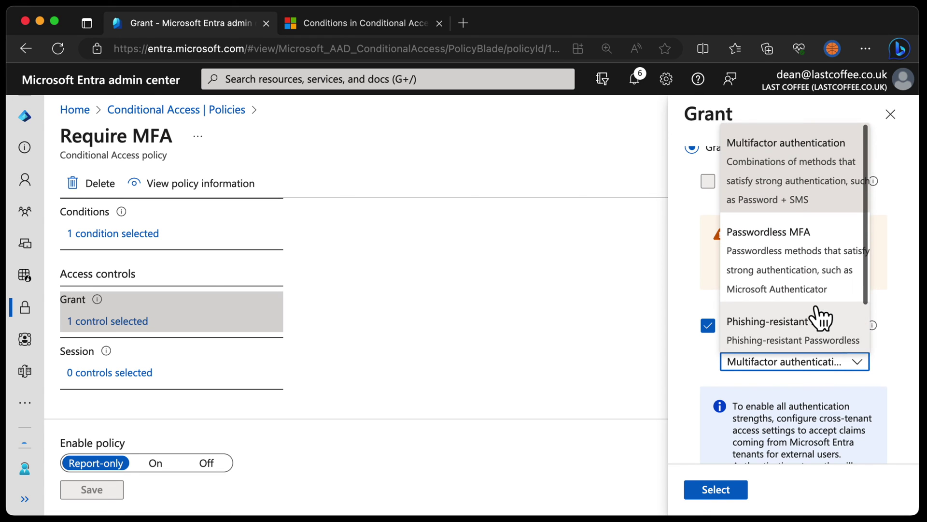
scroll(821, 316, down, 2)
scroll(821, 317, up, 2)
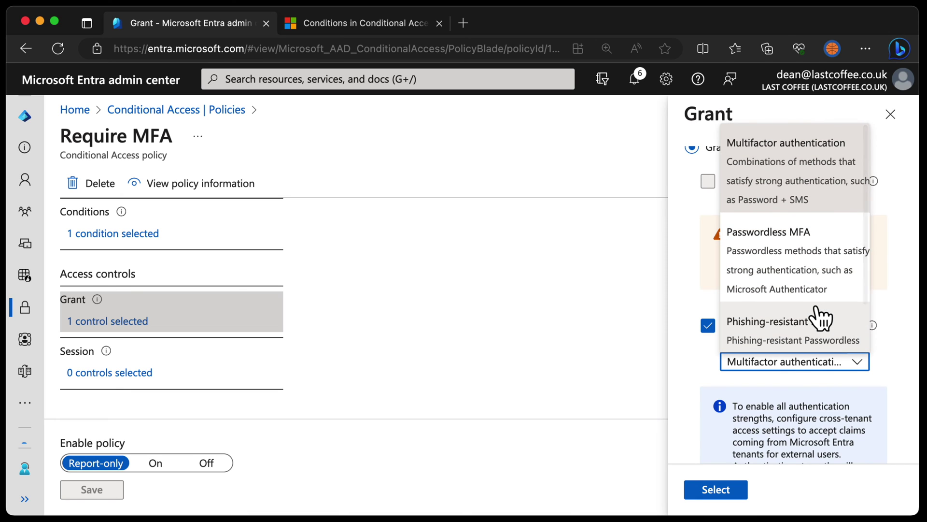
Close the Grant blade without saving and discard the edits
click(899, 265)
click(794, 361)
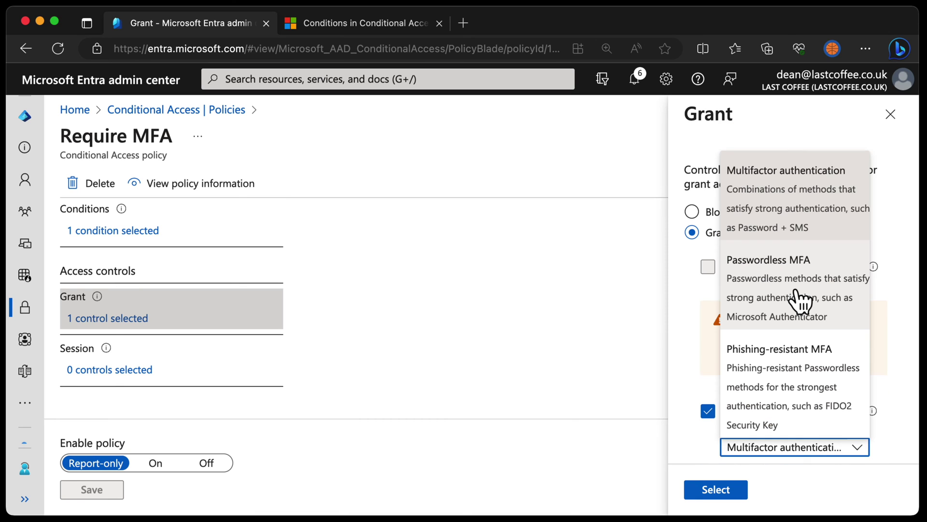
click(890, 116)
click(586, 125)
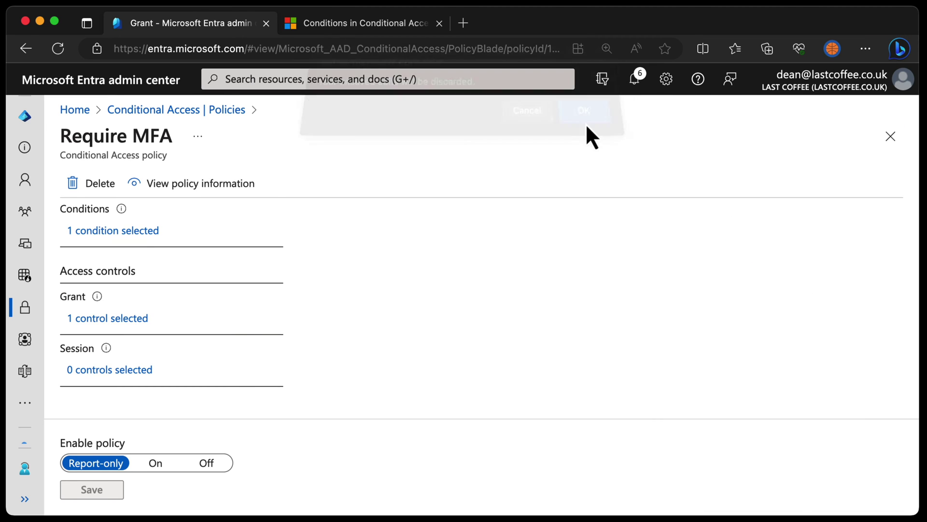
Check the Strong MFA strength's details in the Authentication strengths list
click(162, 111)
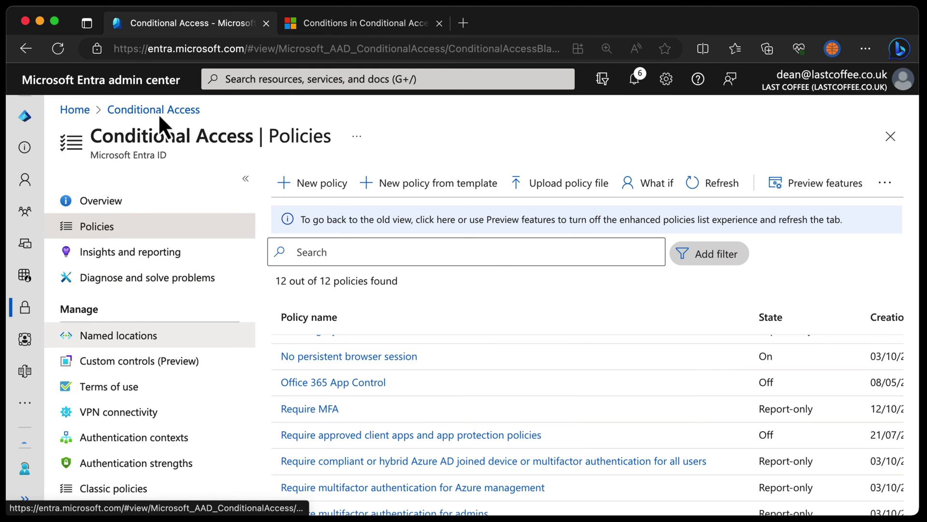
click(146, 463)
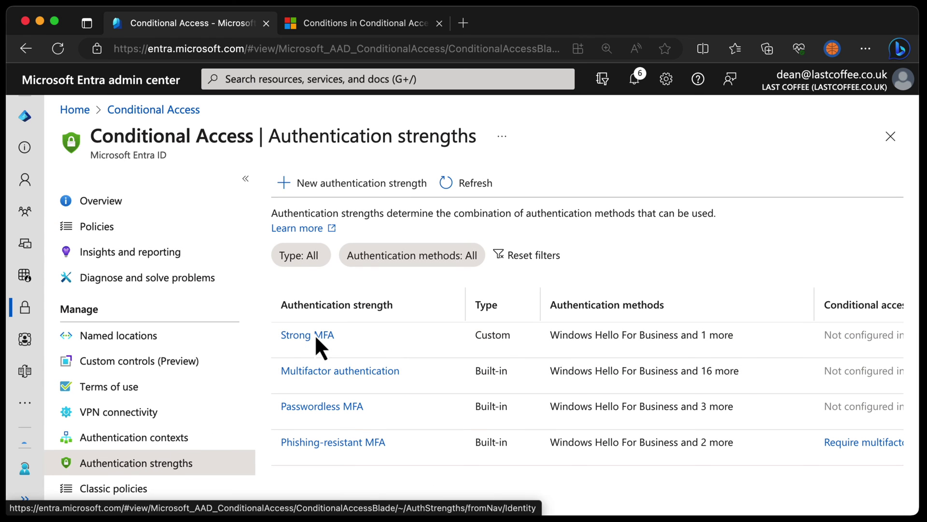
click(316, 335)
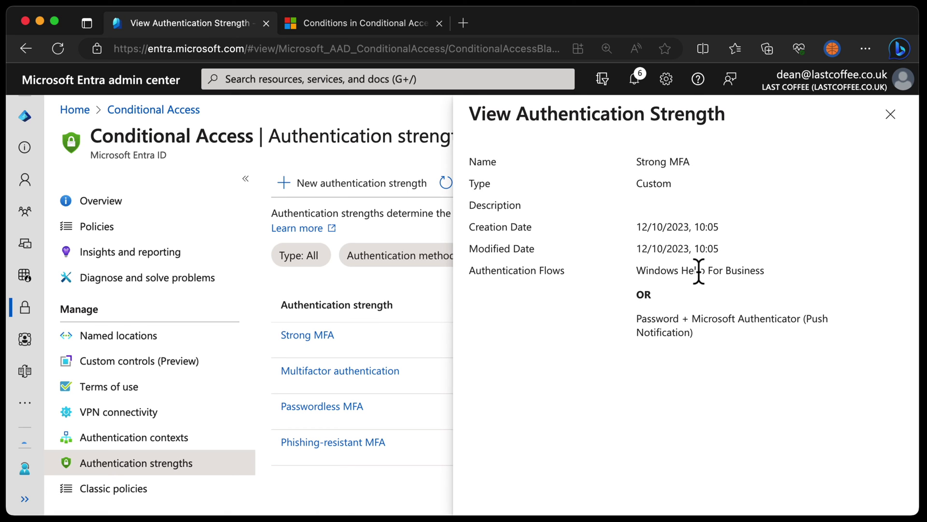
click(890, 114)
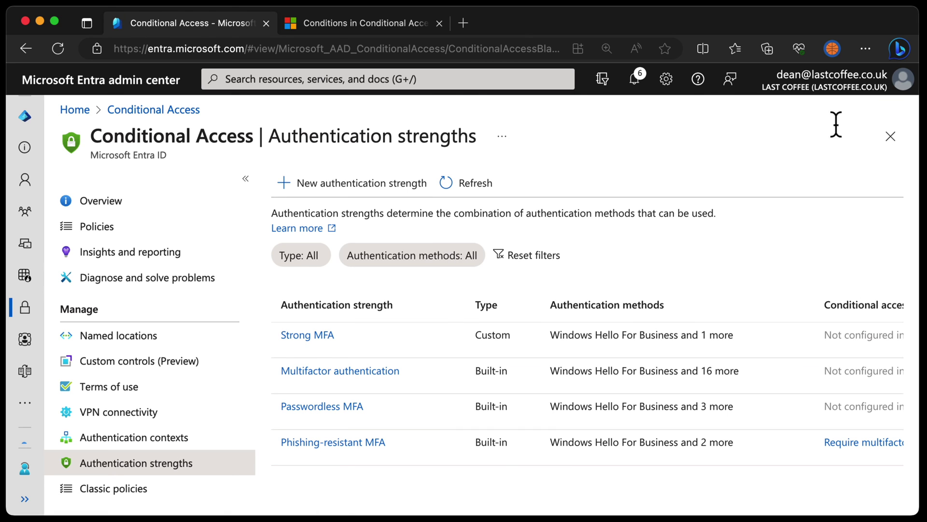
Reopen Require MFA and switch its grant to Require authentication strength
click(123, 237)
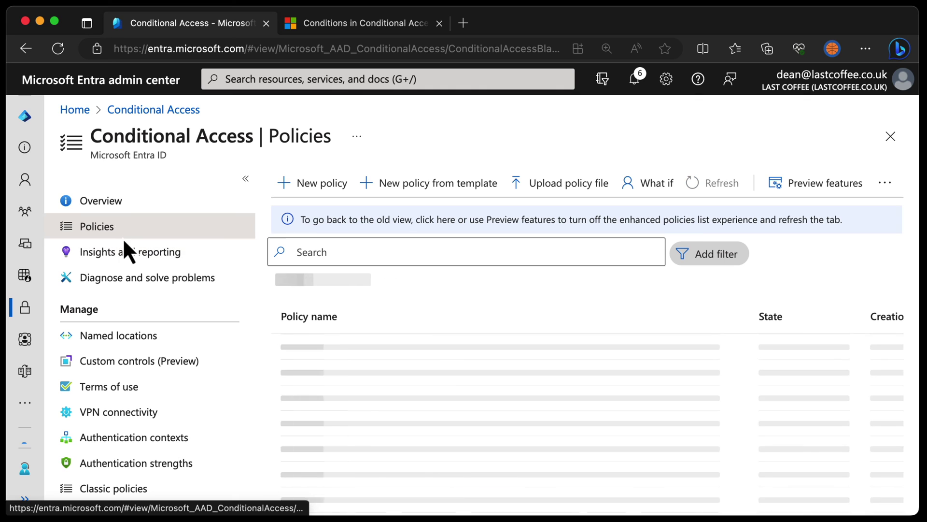
click(309, 452)
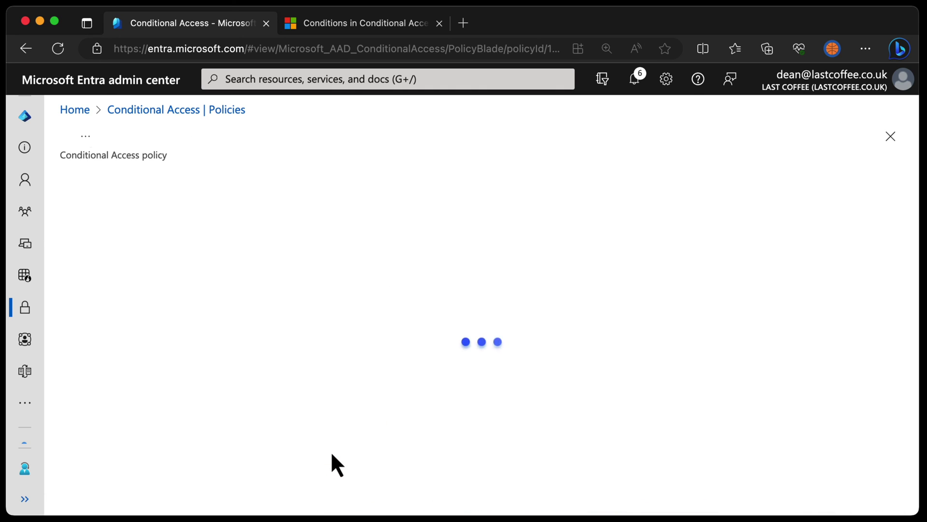
scroll(175, 362, down, 5)
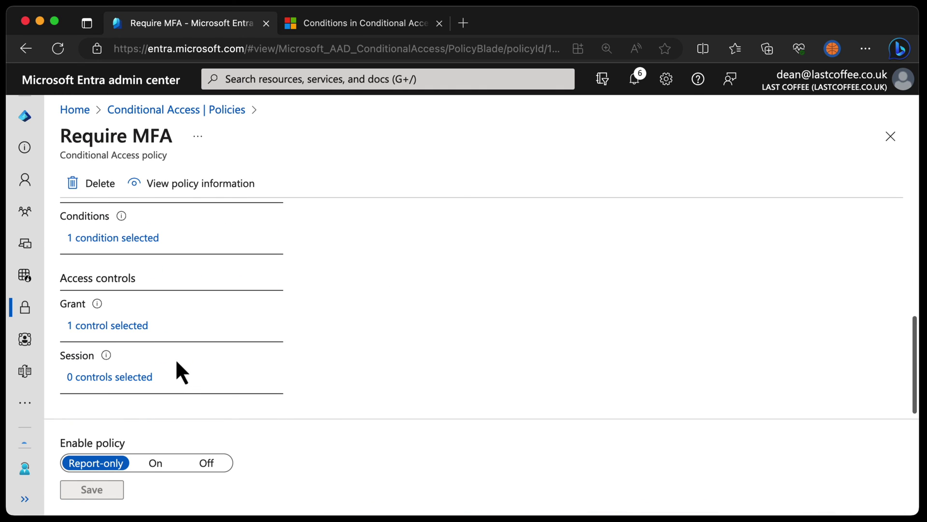
click(123, 328)
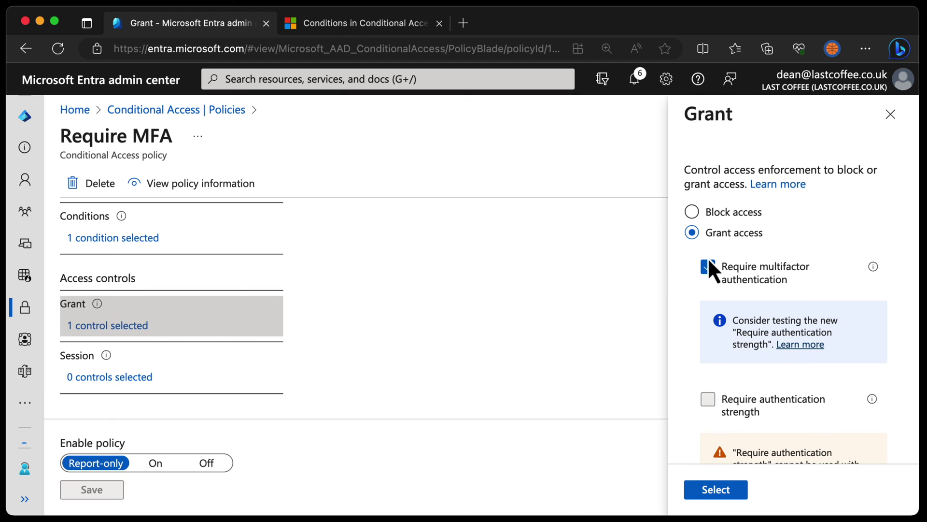
click(708, 265)
click(708, 306)
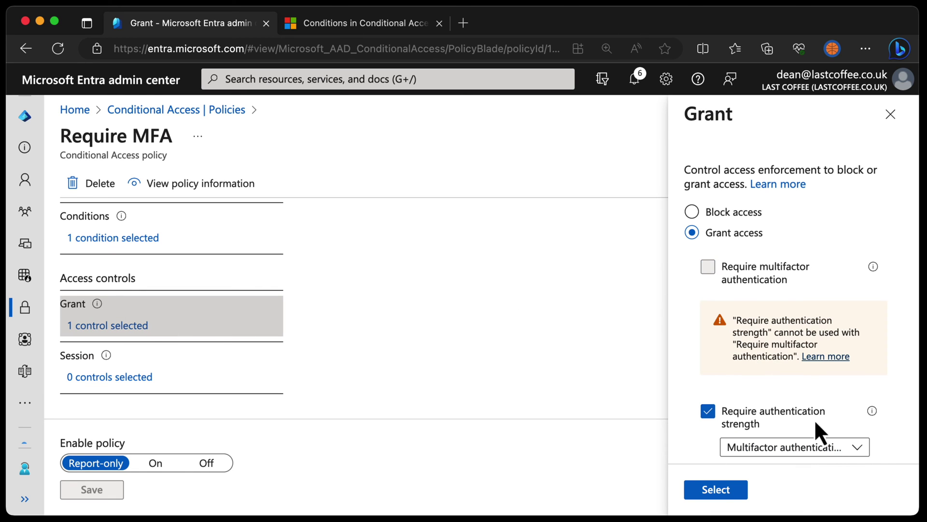
Browse the available strengths, then close Grant and discard the unsaved edits
click(843, 448)
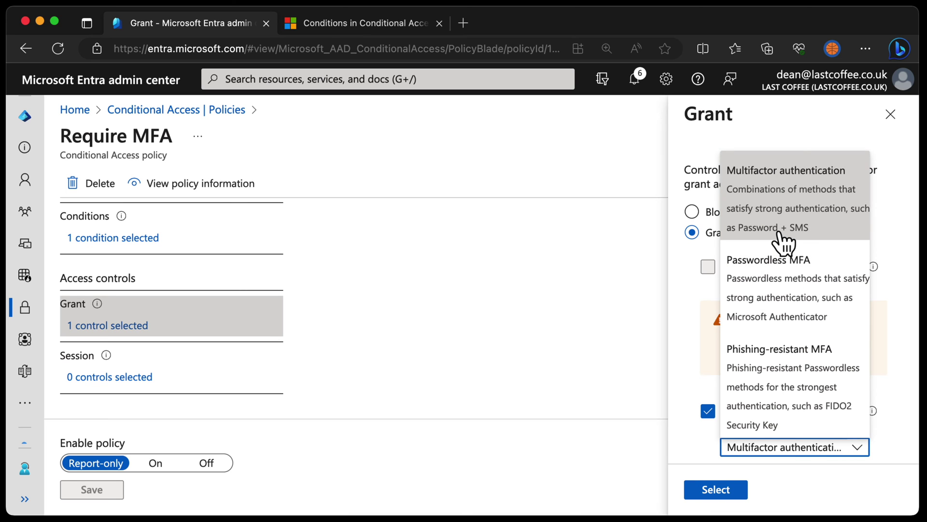
click(692, 392)
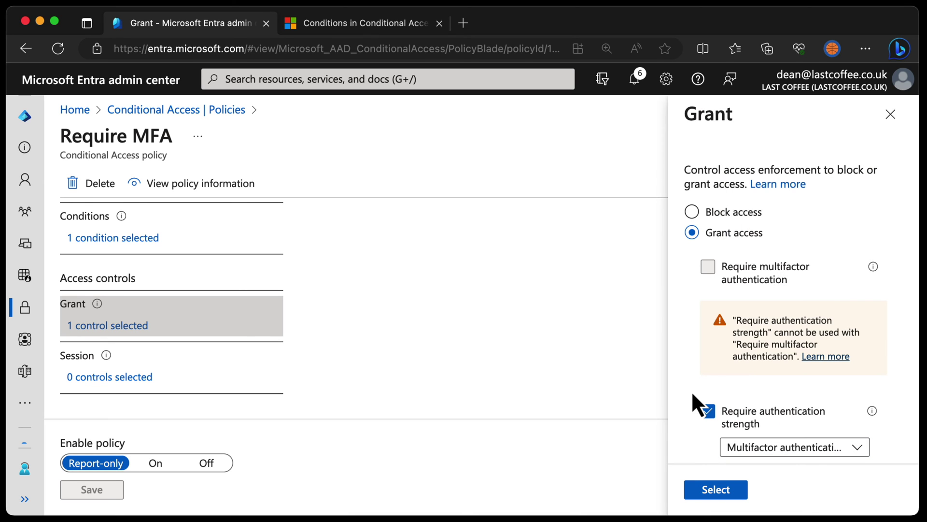
click(897, 122)
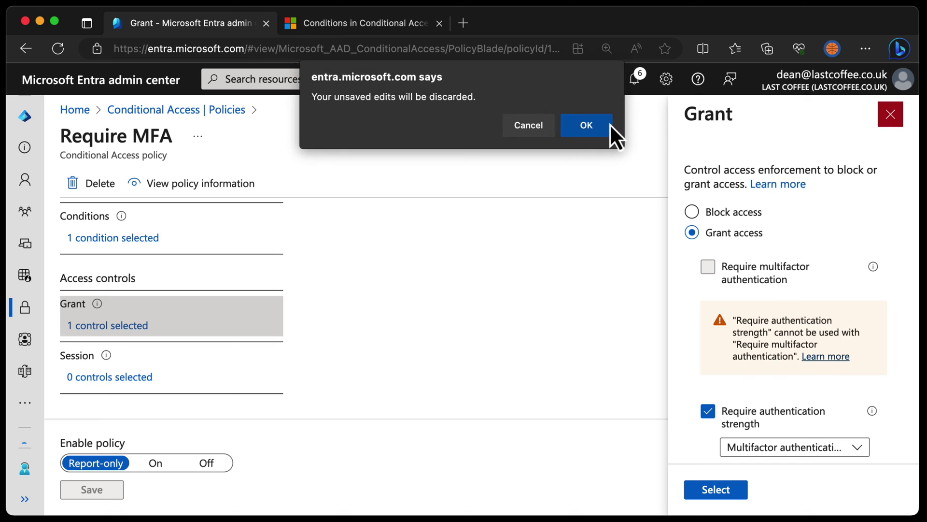
click(585, 124)
Start a new Conditional Access policy named 'Require MFA'
click(203, 112)
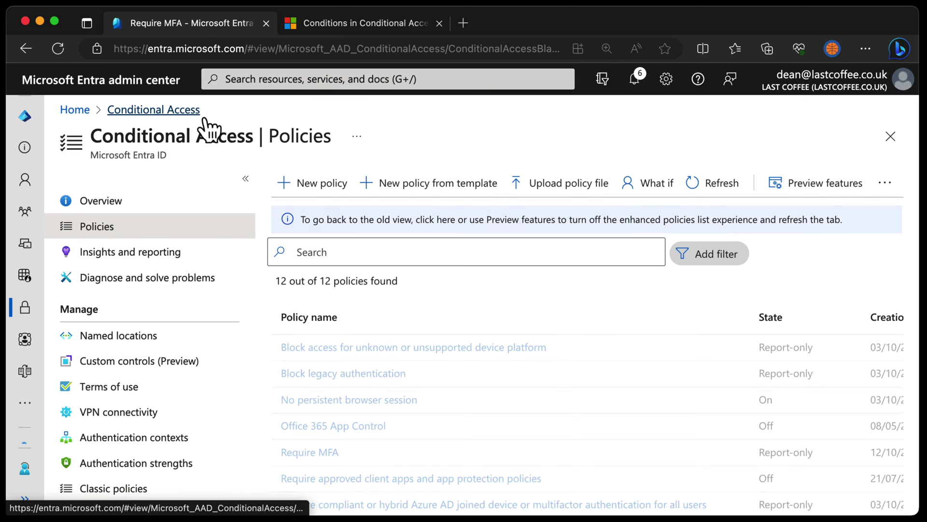
click(321, 186)
click(203, 282)
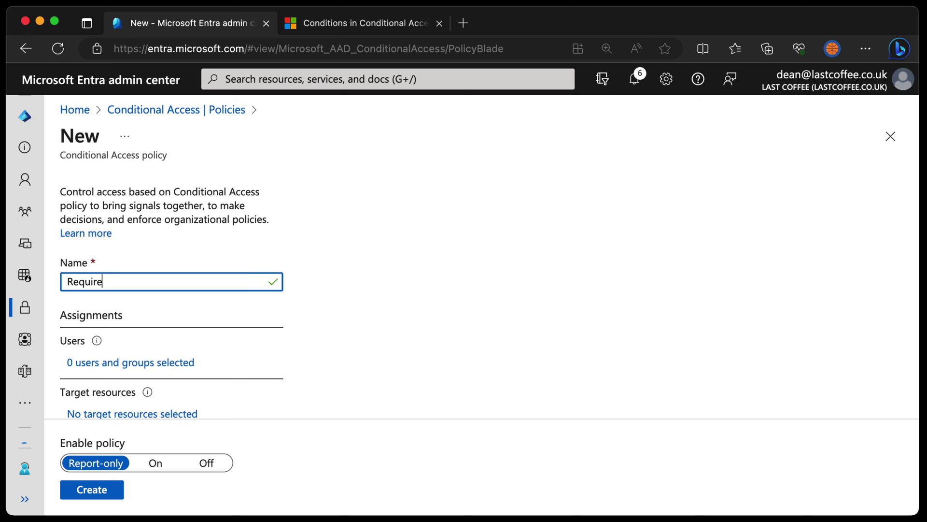
text(Require MFA)
scroll(203, 284, down, 5)
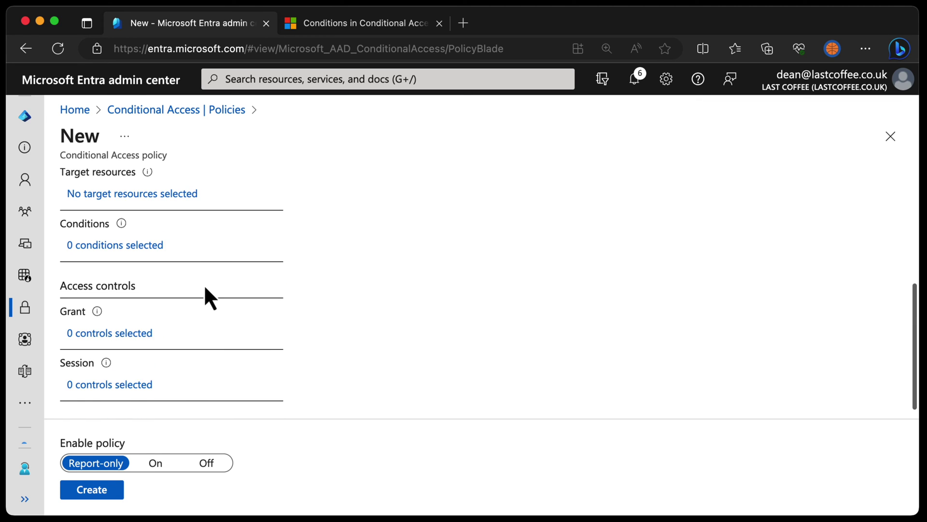
Make the grant require an authentication strength and browse the available strengths
click(137, 320)
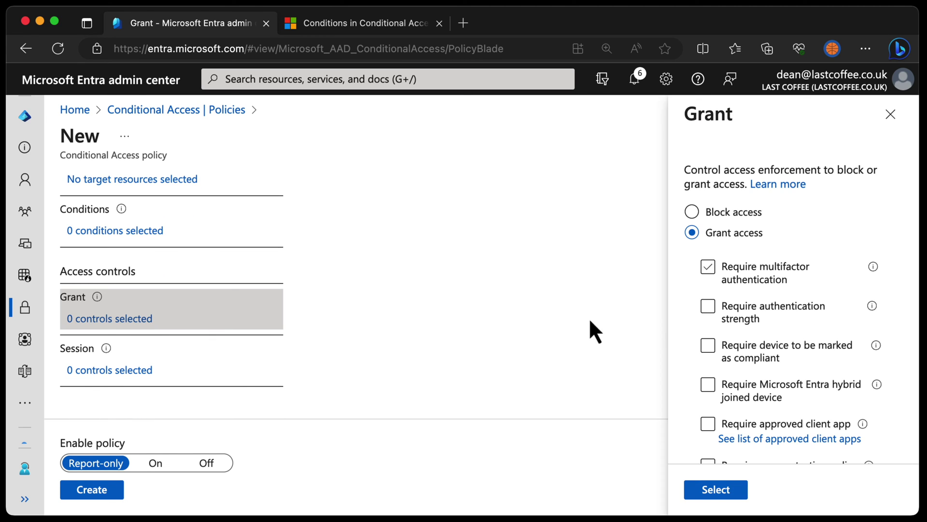
click(706, 317)
scroll(836, 319, down, 3)
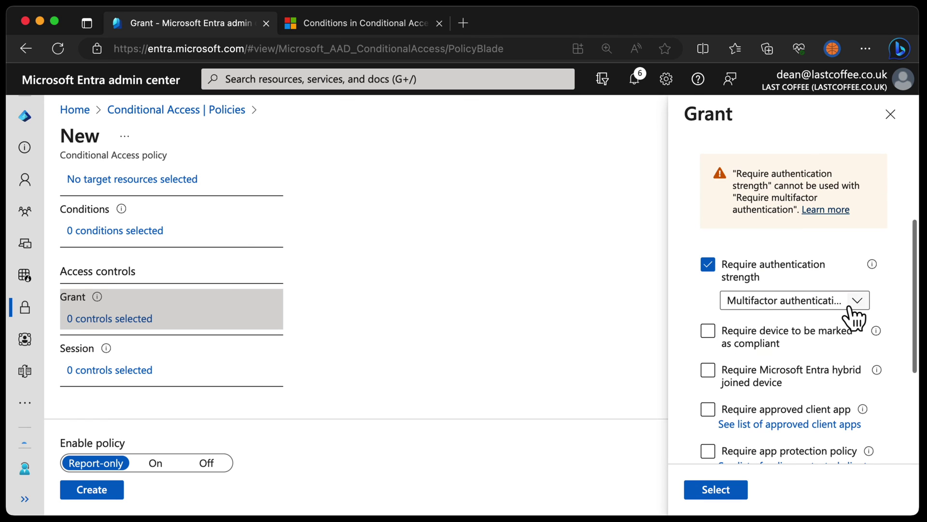
click(852, 308)
scroll(772, 425, down, 3)
scroll(800, 435, up, 2)
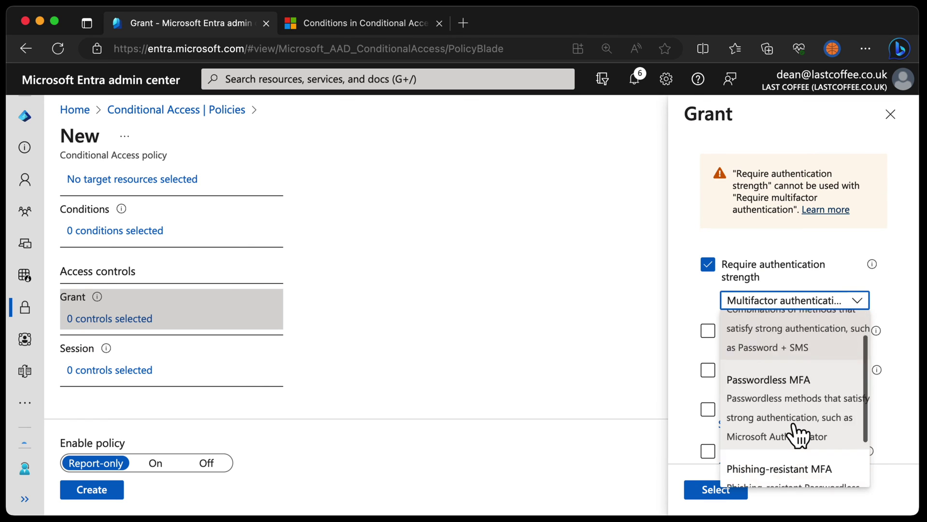
scroll(800, 435, up, 2)
scroll(818, 386, down, 2)
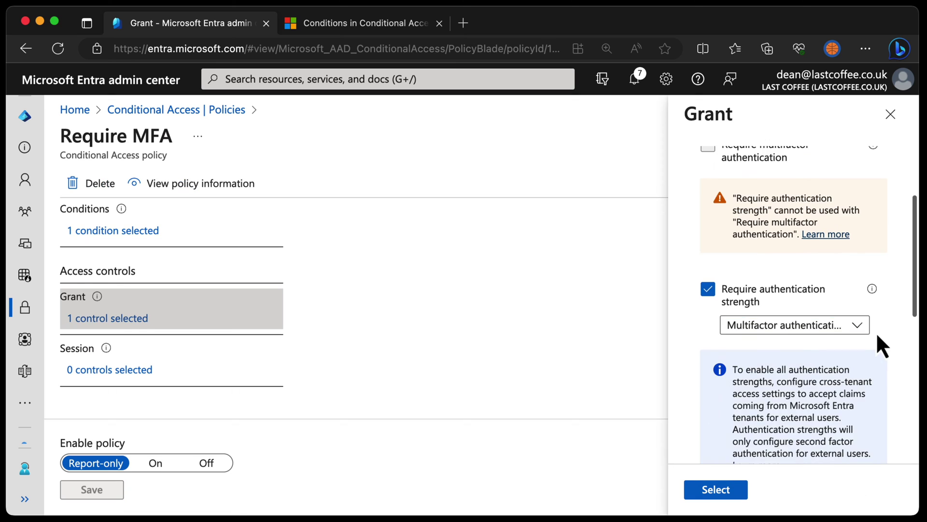
scroll(876, 334, down, 2)
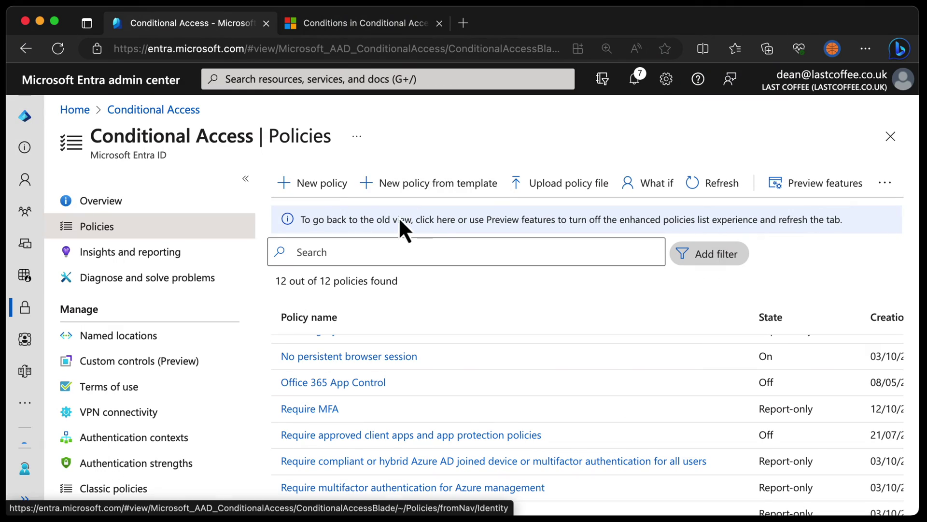
Start another new policy that applies to all users
click(324, 184)
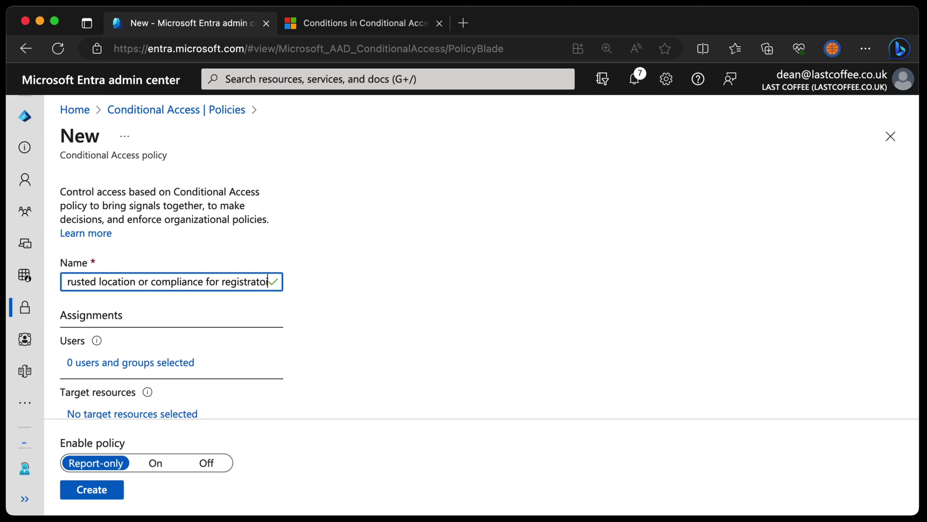
click(147, 361)
click(338, 320)
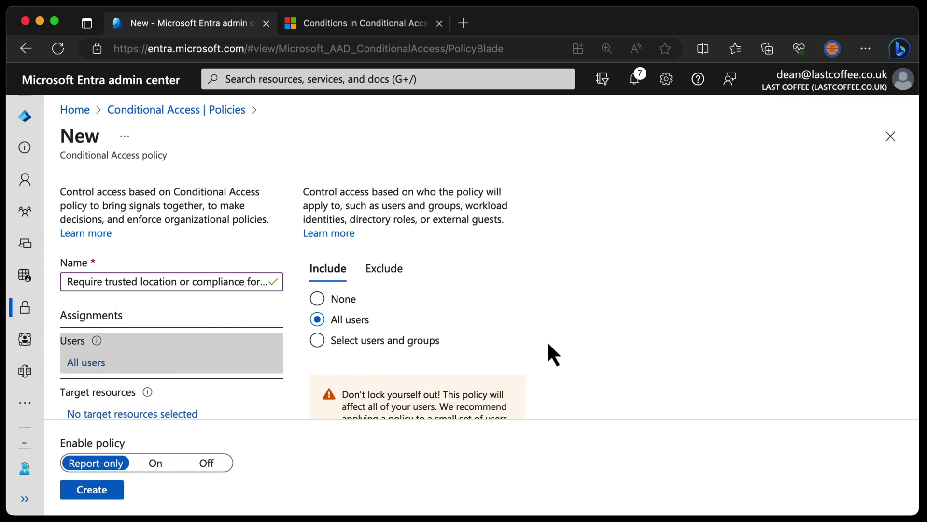
scroll(208, 360, down, 5)
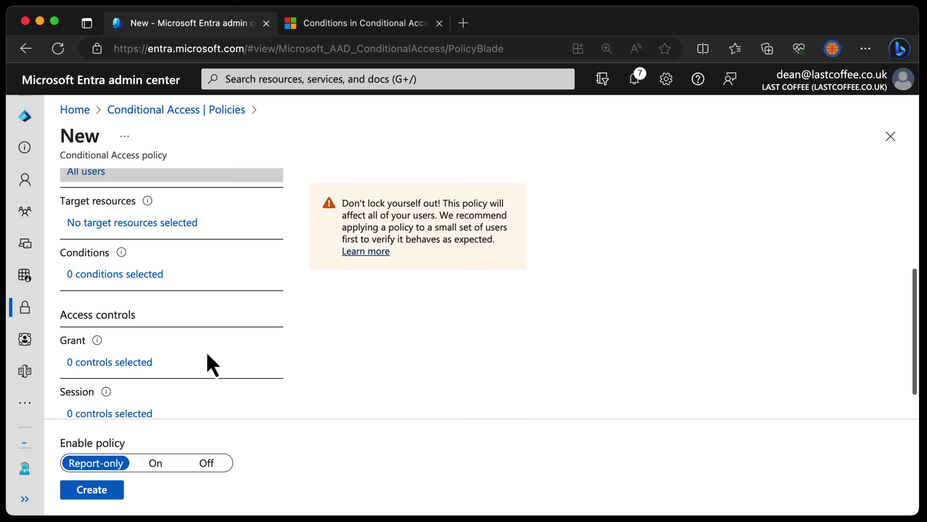
Target the user action 'Register security information'
click(163, 225)
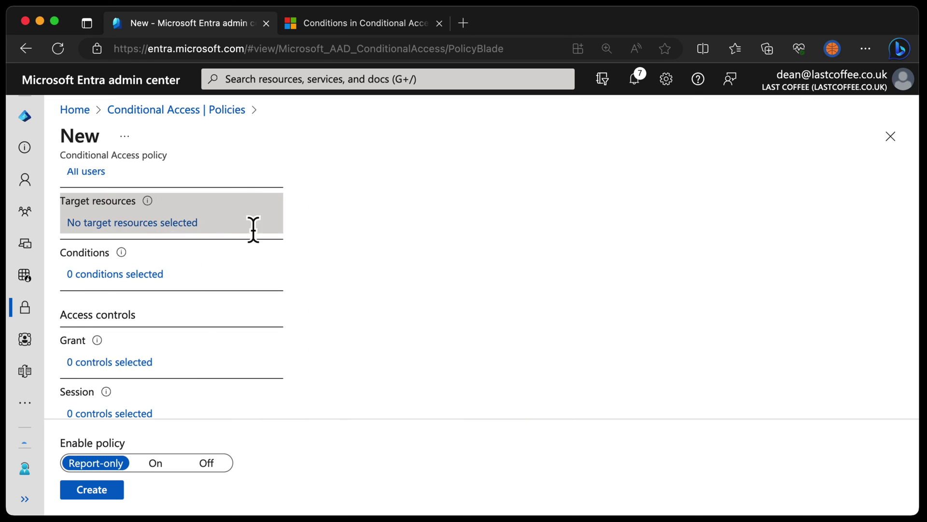
click(494, 250)
click(385, 296)
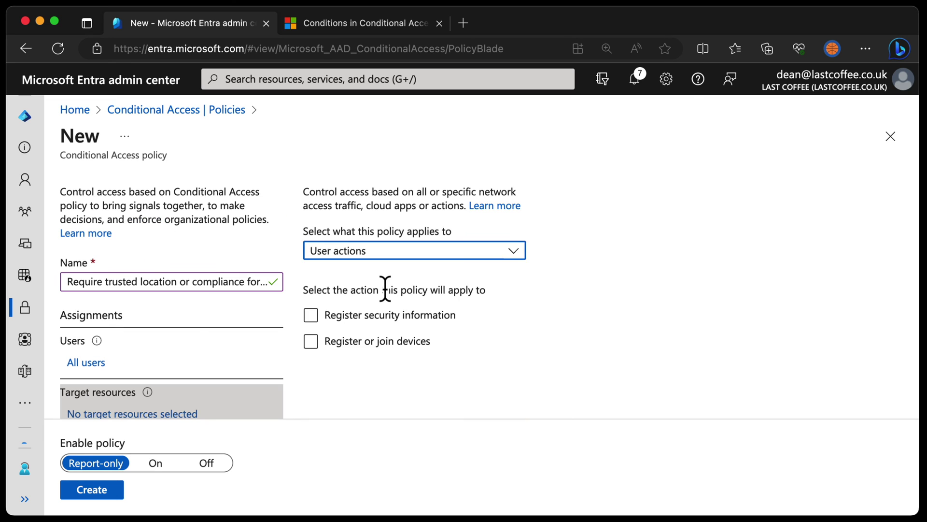
click(374, 319)
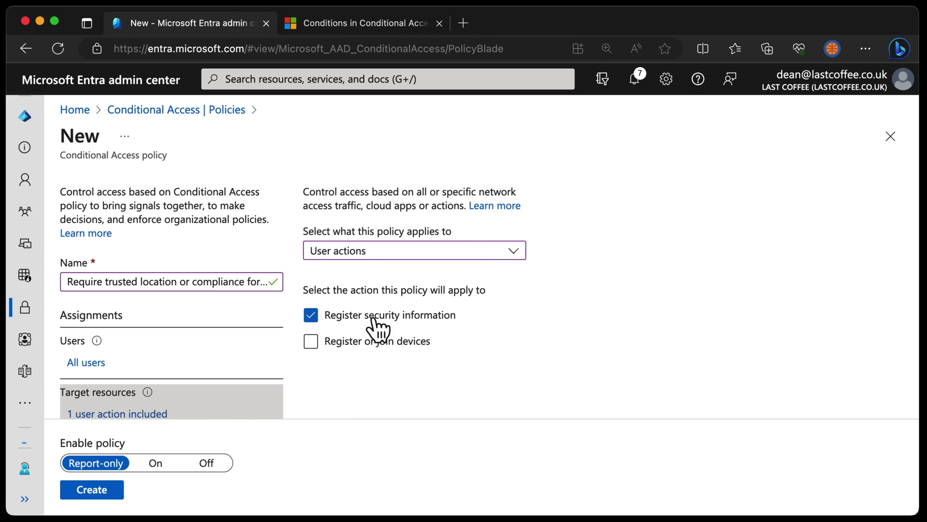
scroll(374, 323, down, 3)
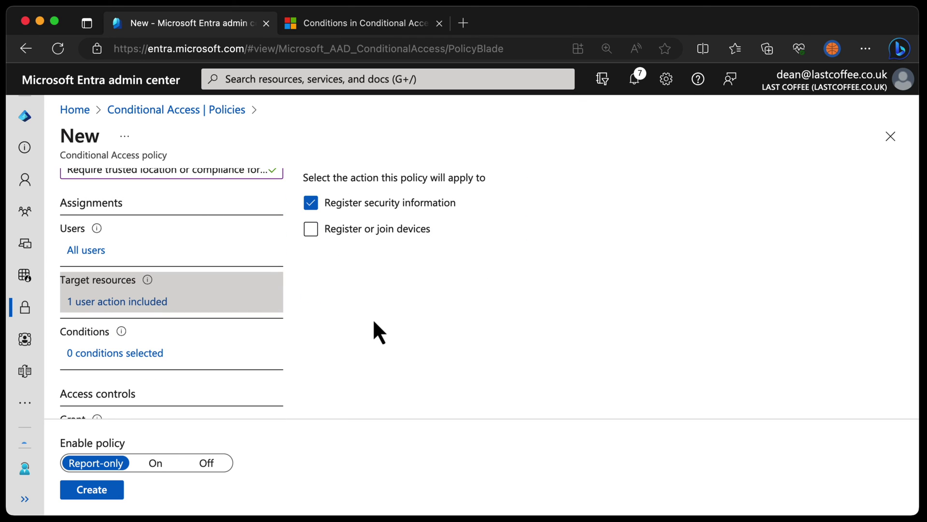
scroll(325, 325, down, 3)
Set the grant control to require a compliant device and confirm it
click(141, 329)
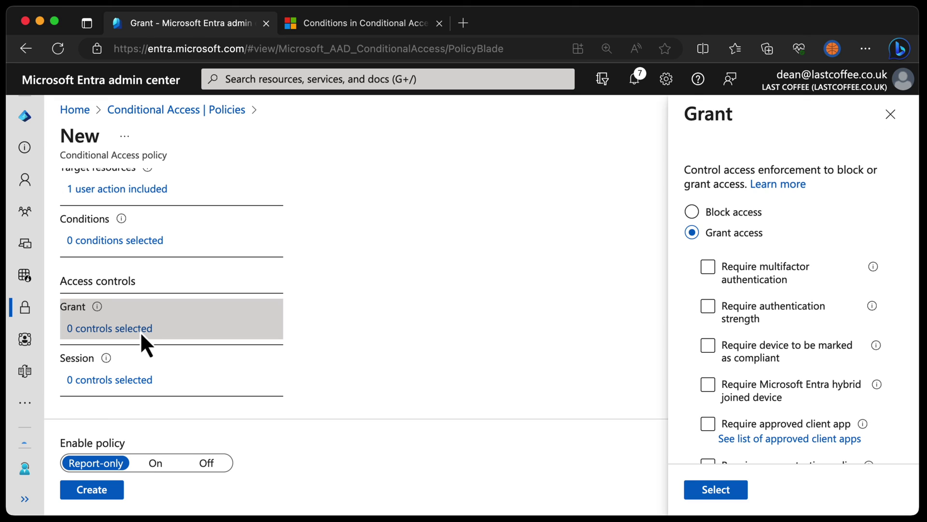
scroll(716, 334, down, 1)
click(713, 328)
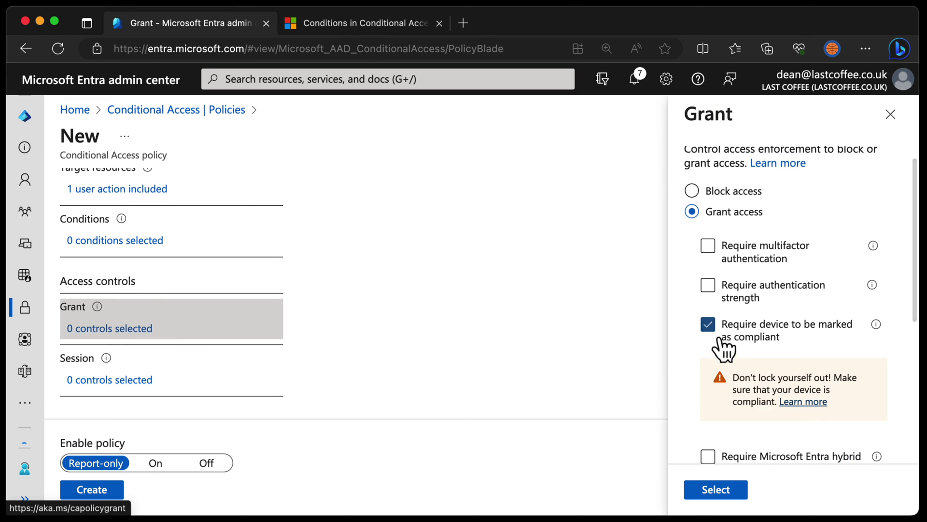
scroll(756, 380, down, 3)
scroll(758, 390, down, 3)
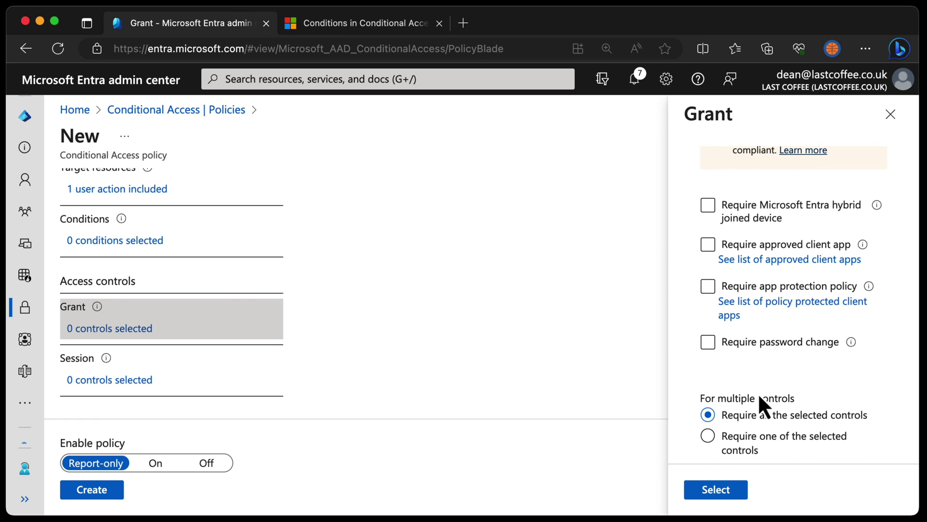
scroll(744, 394, up, 3)
scroll(731, 391, up, 3)
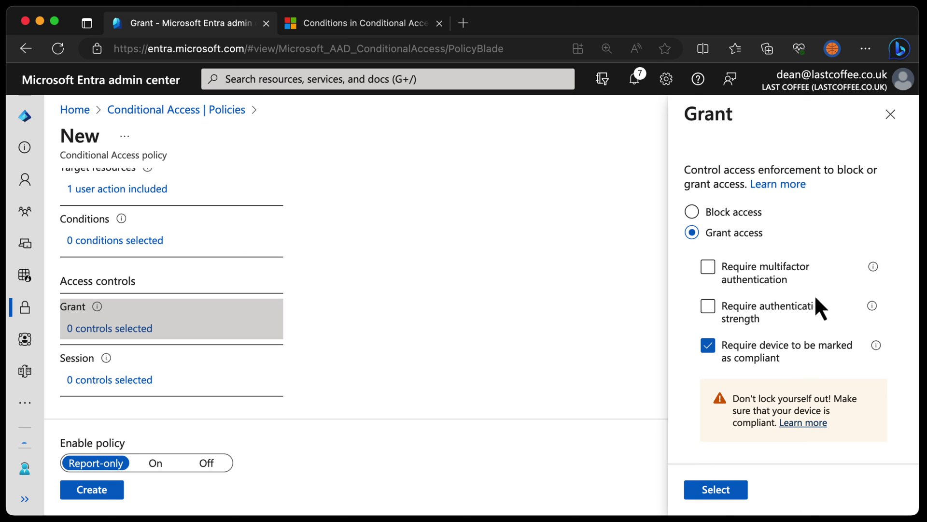
click(715, 489)
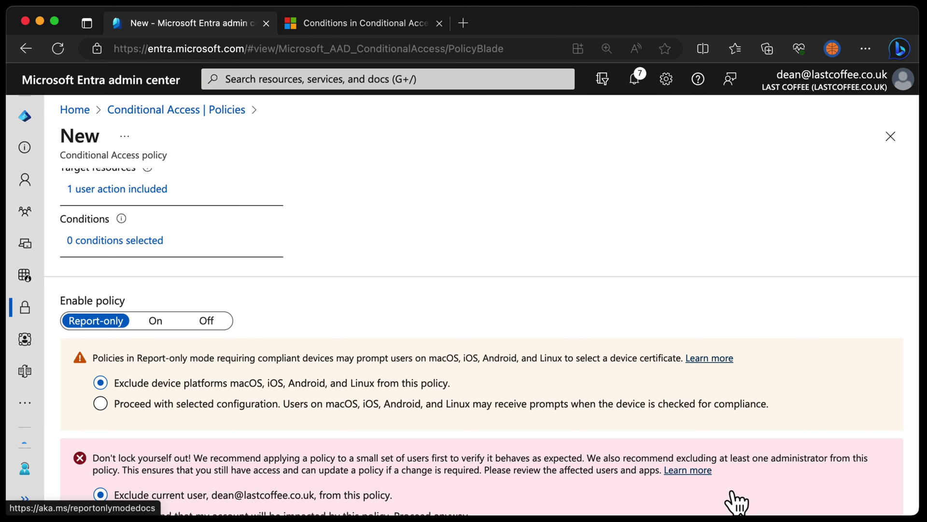
Configure the Locations condition: include any location, exclude all trusted locations
scroll(730, 489, down, 3)
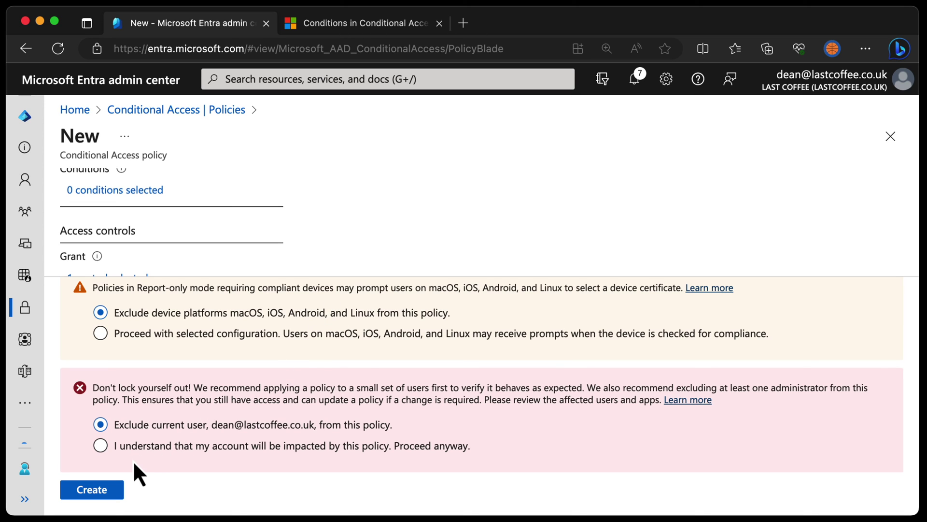
scroll(406, 222, down, 3)
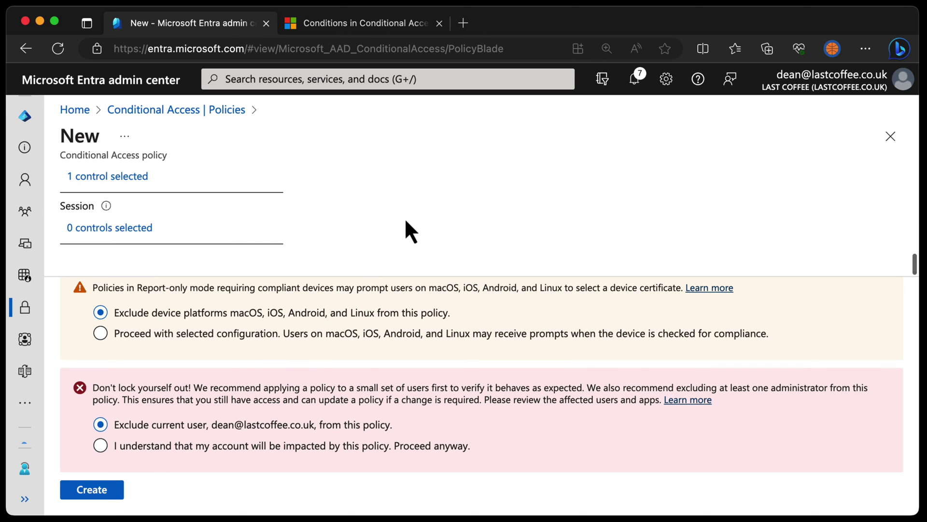
drag(913, 259, 895, 232)
click(128, 235)
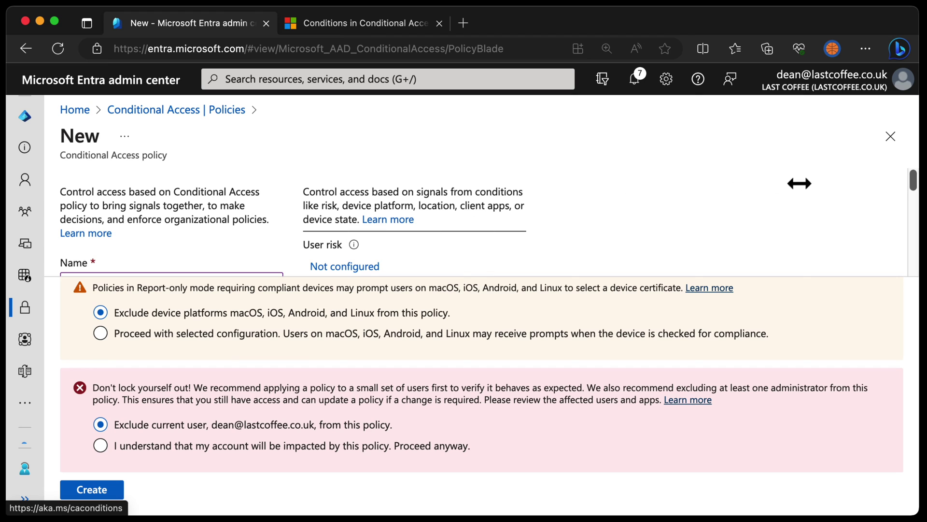
drag(916, 188, 913, 232)
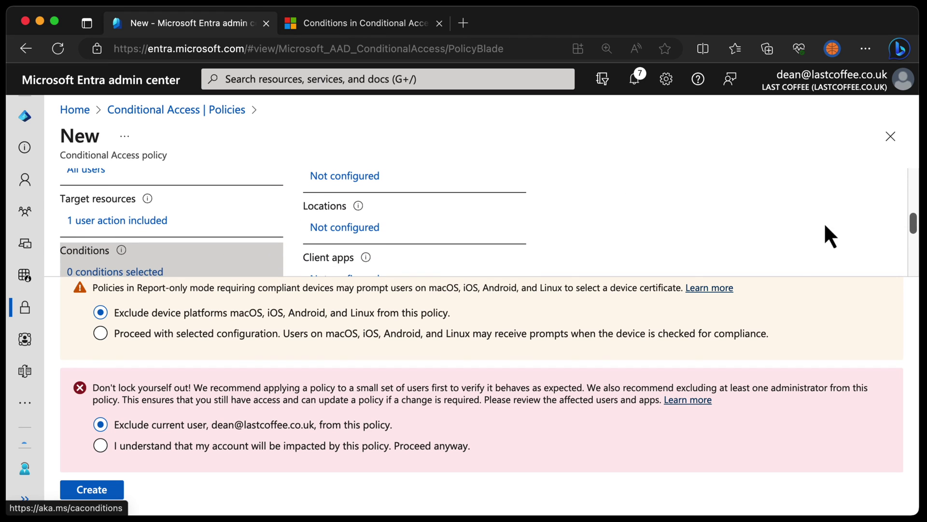
click(356, 230)
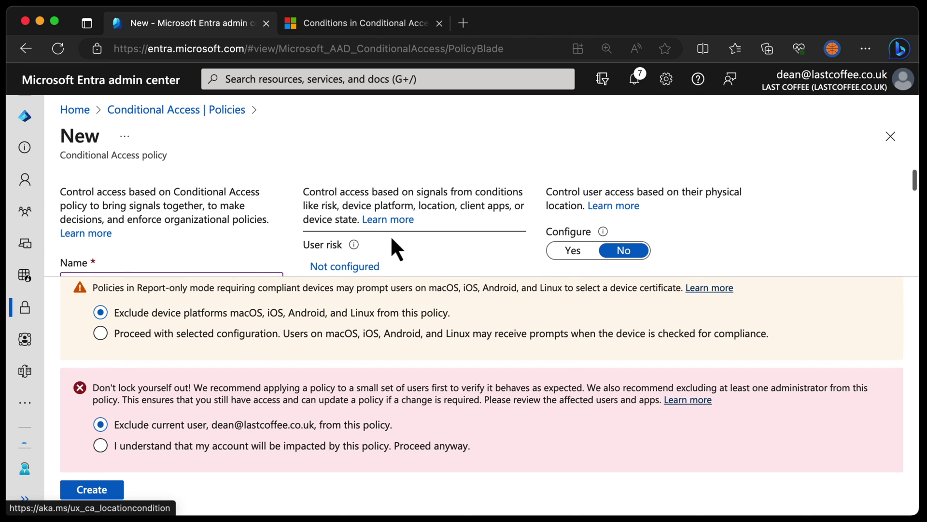
click(574, 251)
scroll(882, 190, down, 3)
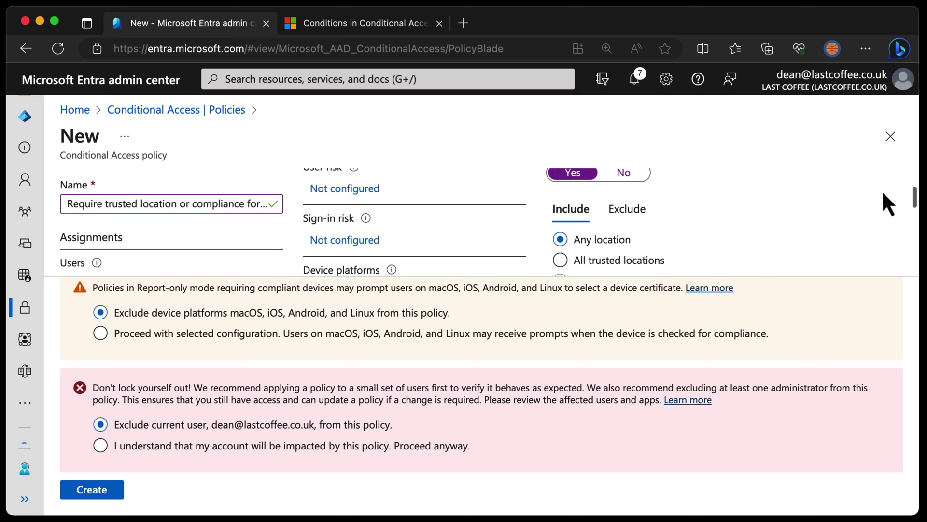
scroll(882, 189, down, 1)
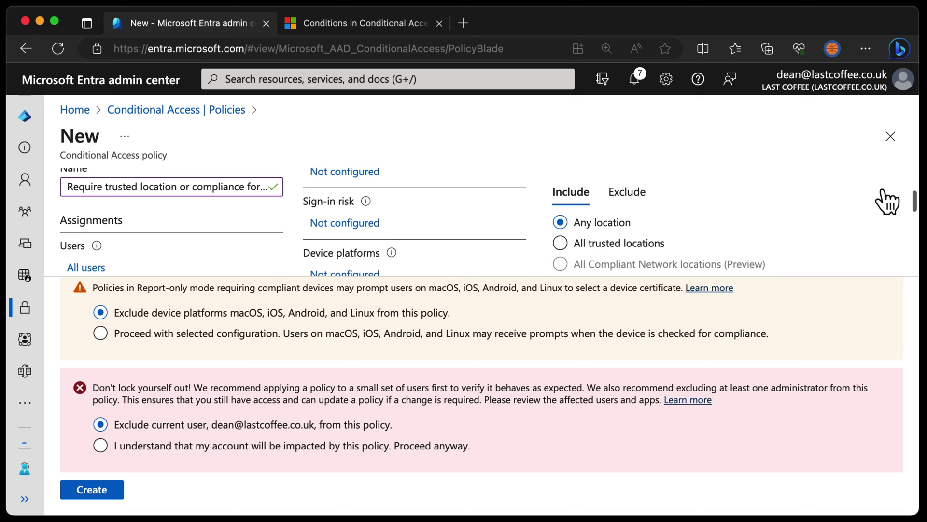
click(628, 193)
scroll(597, 249, down, 4)
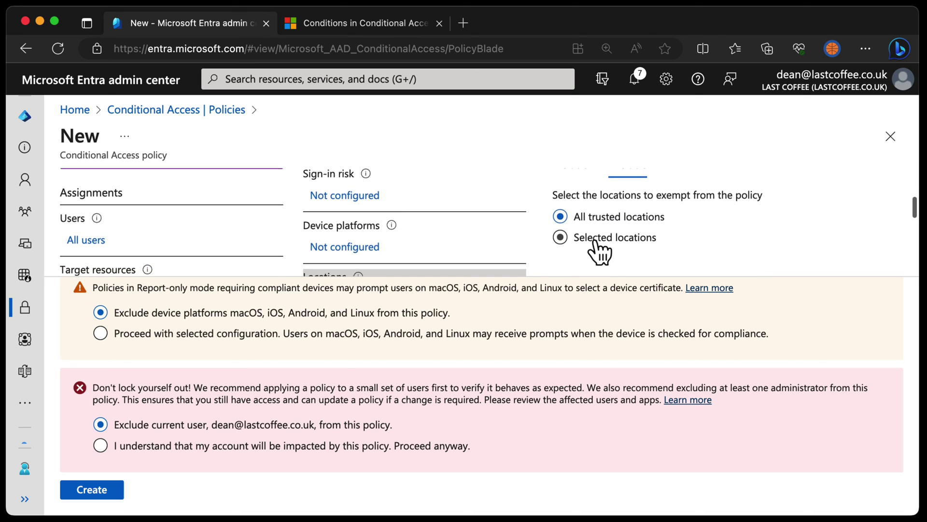
Create the 'Require trusted location or compliance for registration' policy
click(95, 497)
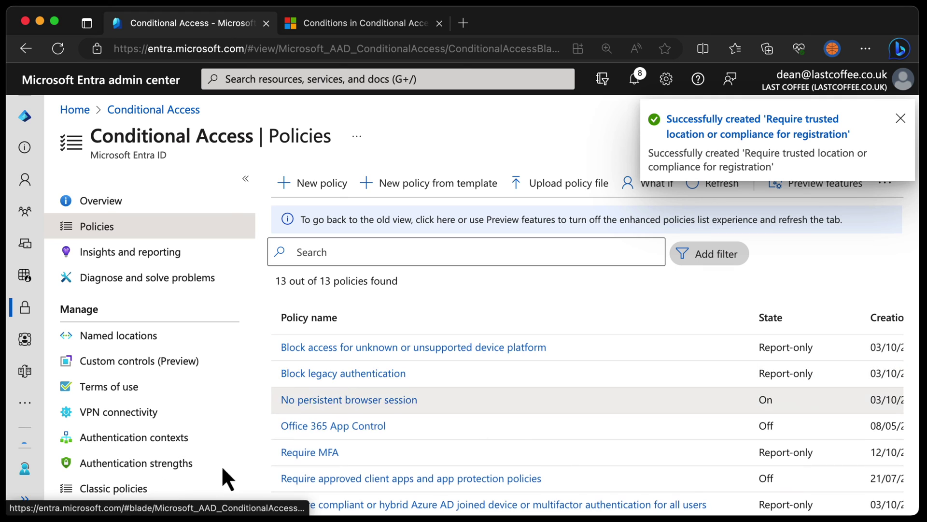
scroll(374, 437, down, 2)
scroll(374, 437, down, 2)
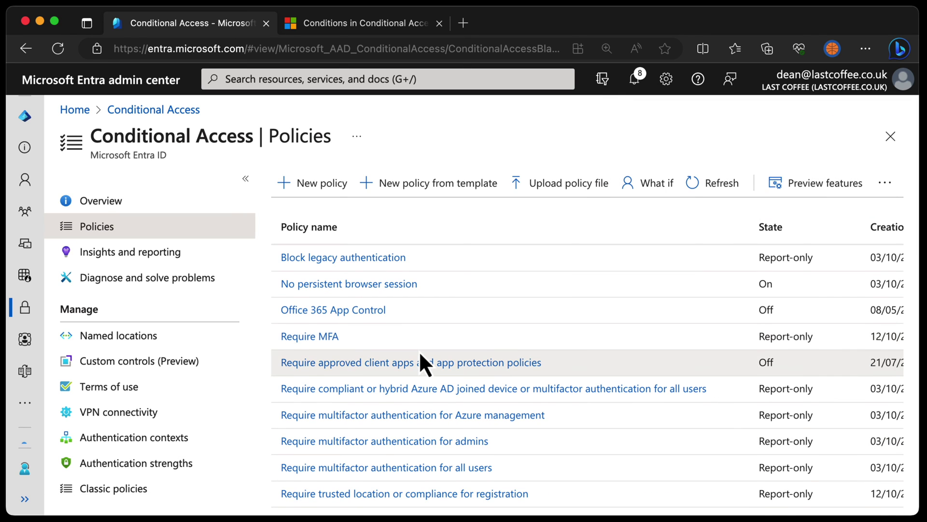
scroll(419, 351, down, 2)
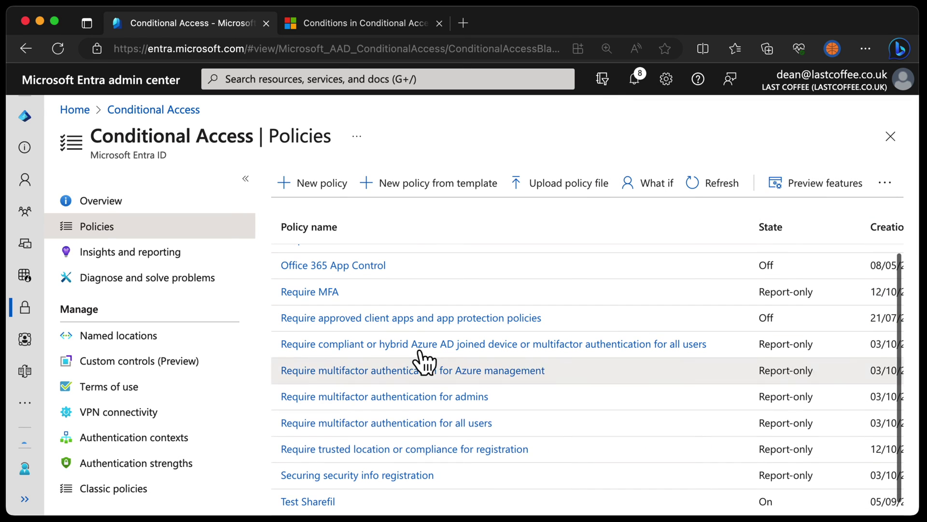
Reopen that policy and review its two configured conditions
click(454, 449)
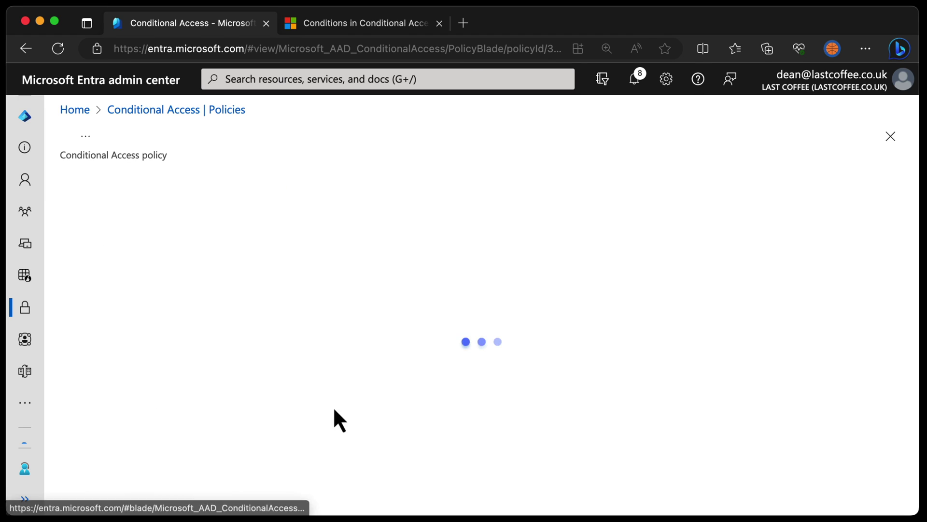
scroll(140, 338, down, 3)
scroll(141, 348, down, 3)
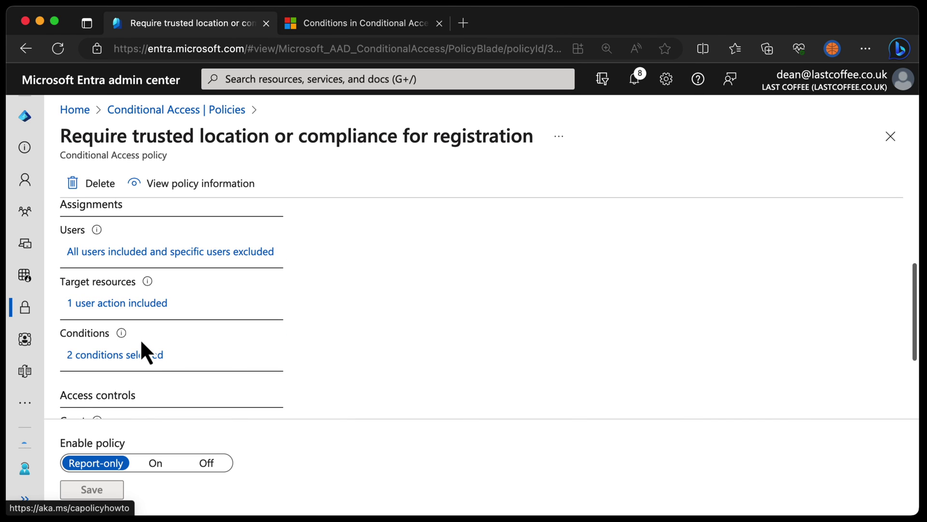
click(141, 347)
scroll(145, 348, down, 5)
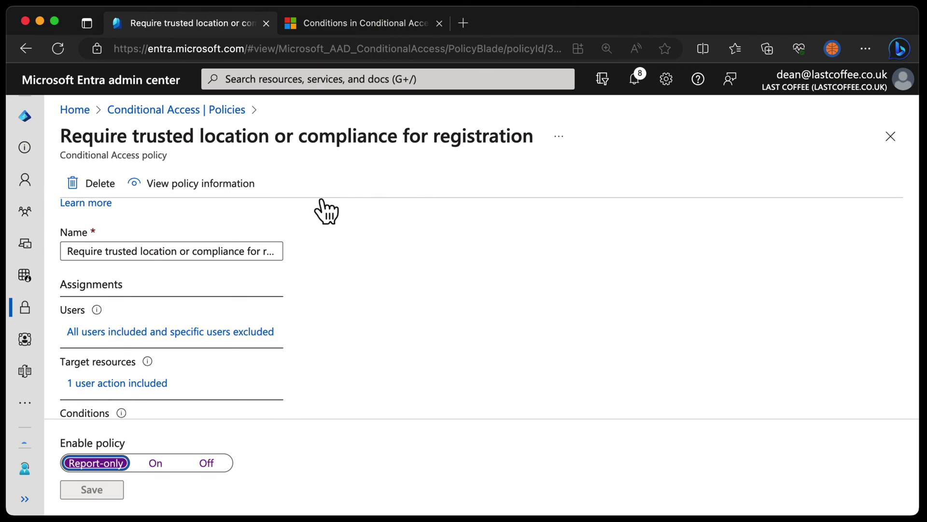
Review the users the registration policy includes and excludes
click(129, 332)
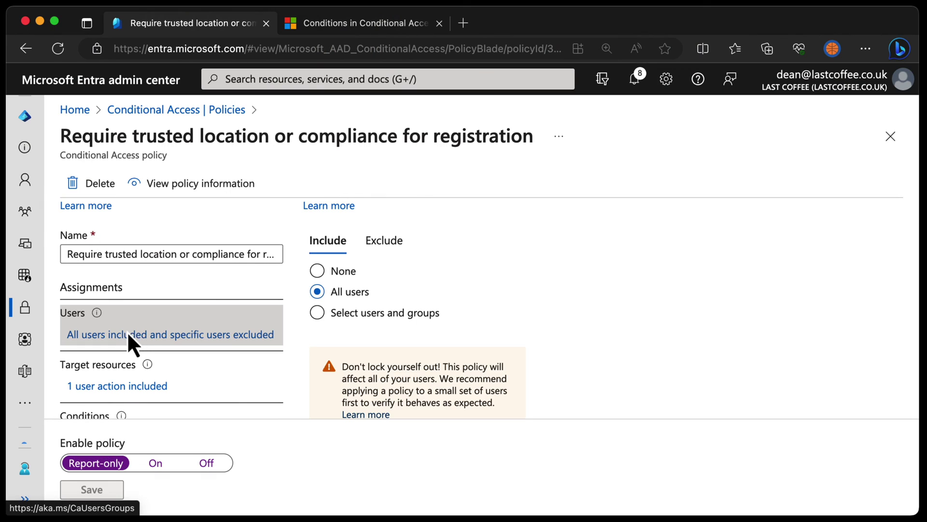
click(394, 247)
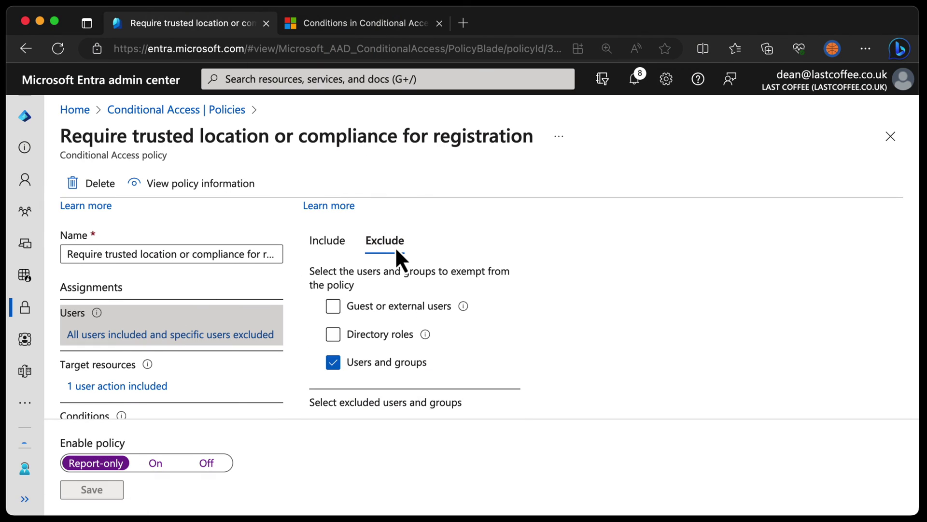
scroll(397, 261, down, 3)
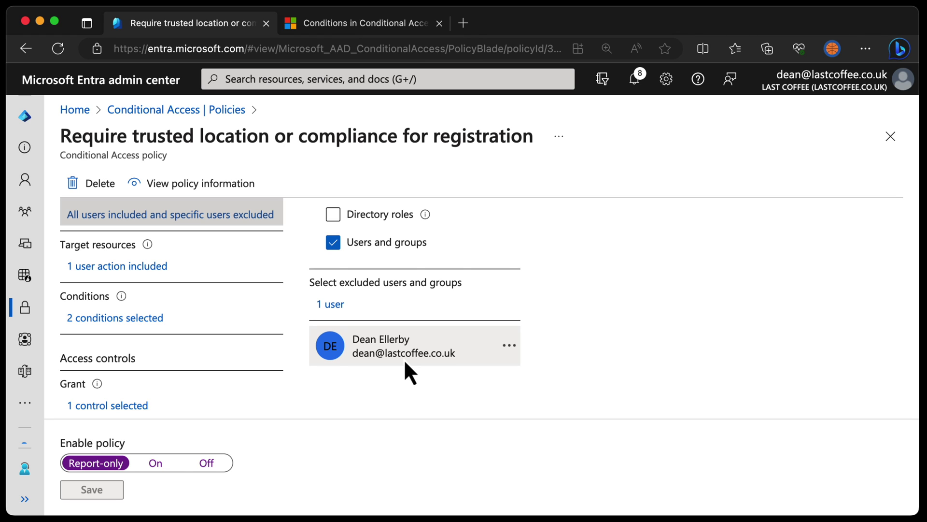
scroll(408, 328, down, 1)
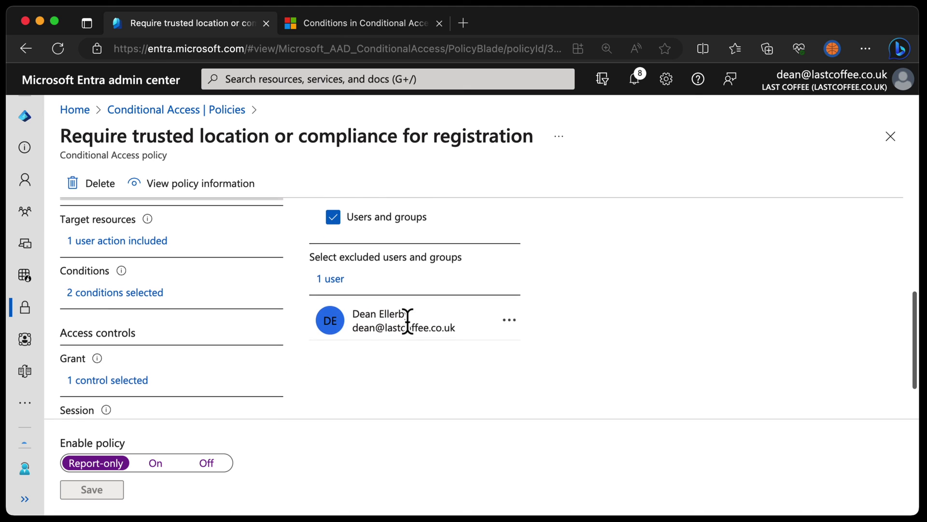
scroll(408, 321, up, 4)
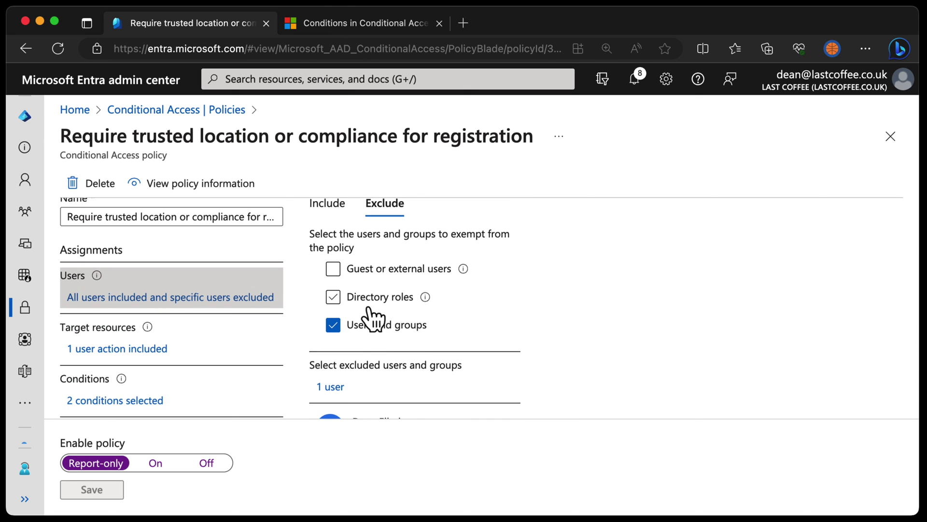
Exclude the Global Administrator directory role, found by searching 'glob'
click(333, 296)
scroll(392, 265, down, 3)
click(416, 248)
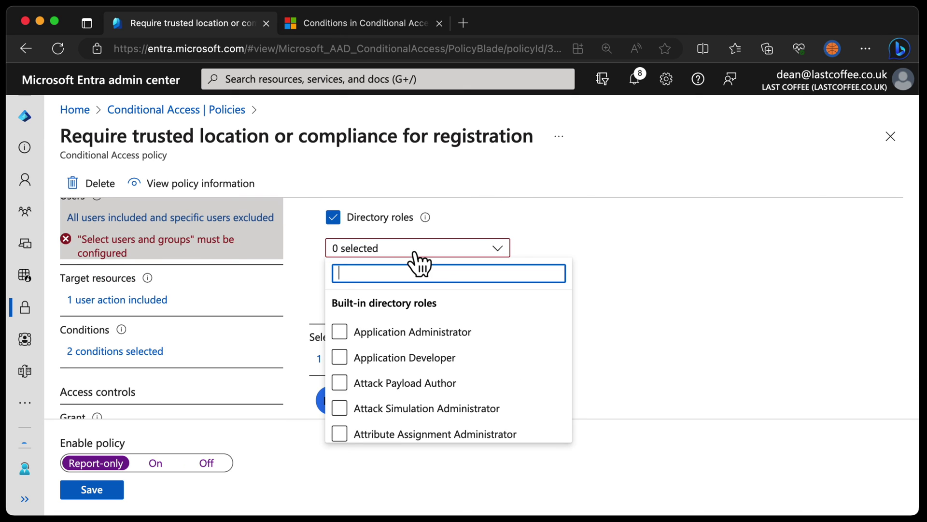
scroll(415, 266, down, 5)
text(glob)
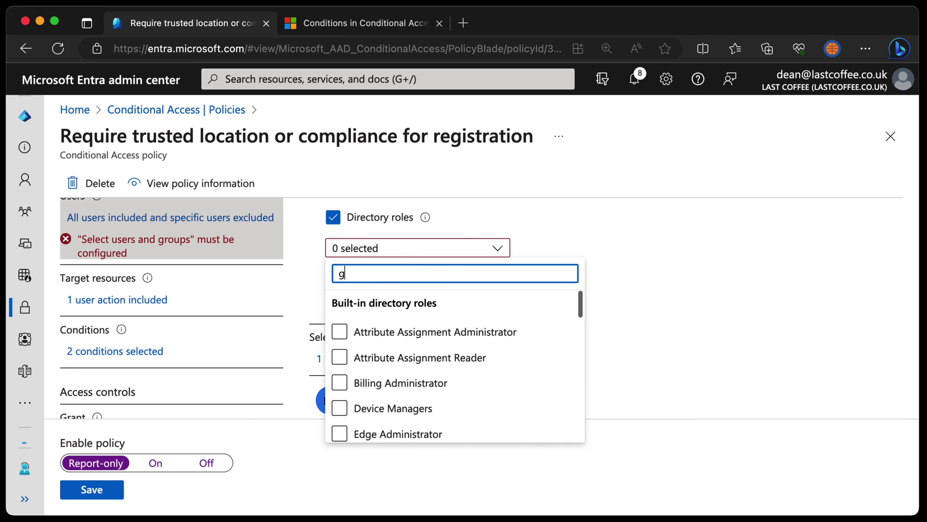
click(339, 332)
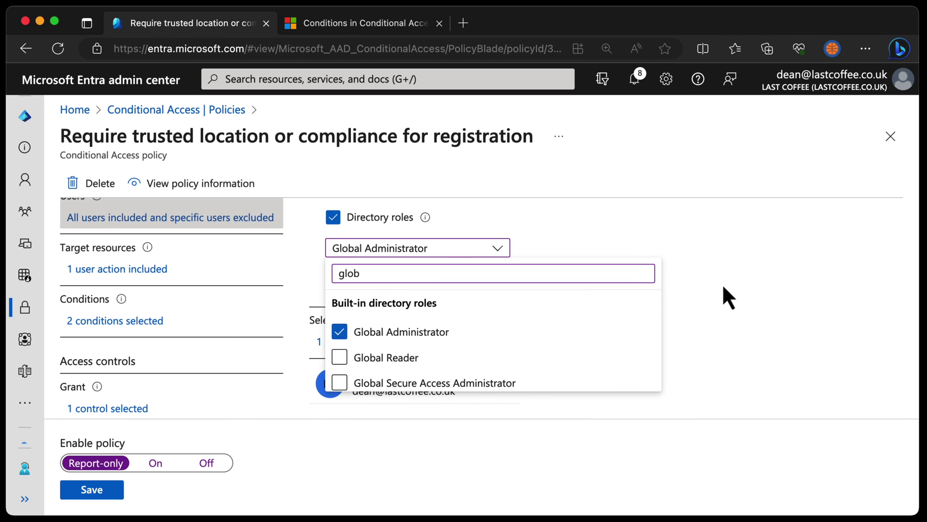
click(727, 280)
scroll(497, 312, down, 1)
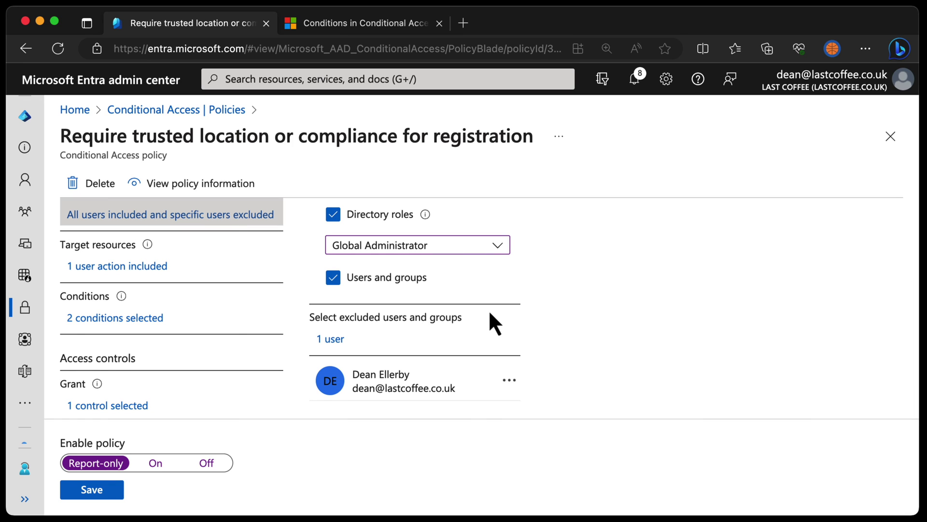
scroll(547, 352, down, 1)
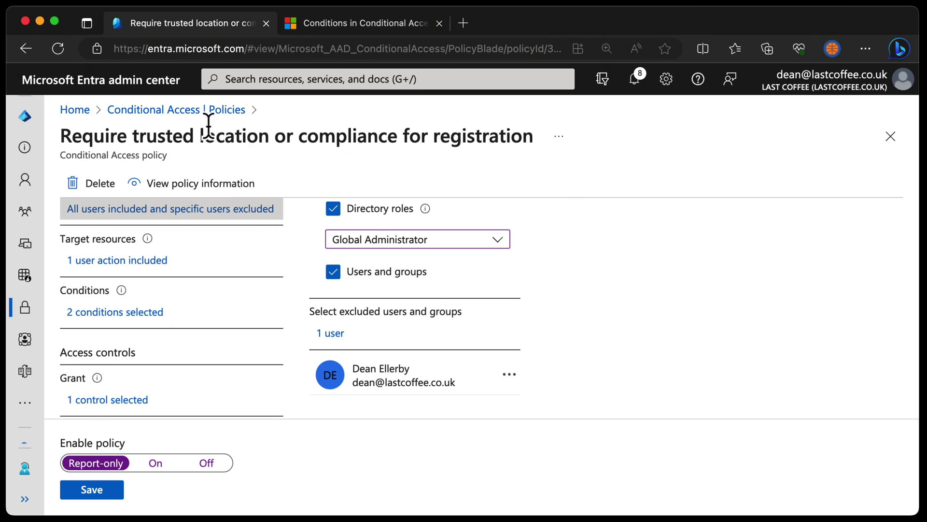
Discard the unsaved policy edits and go to the Conditional Access Overview's Coverage view
click(181, 112)
click(594, 126)
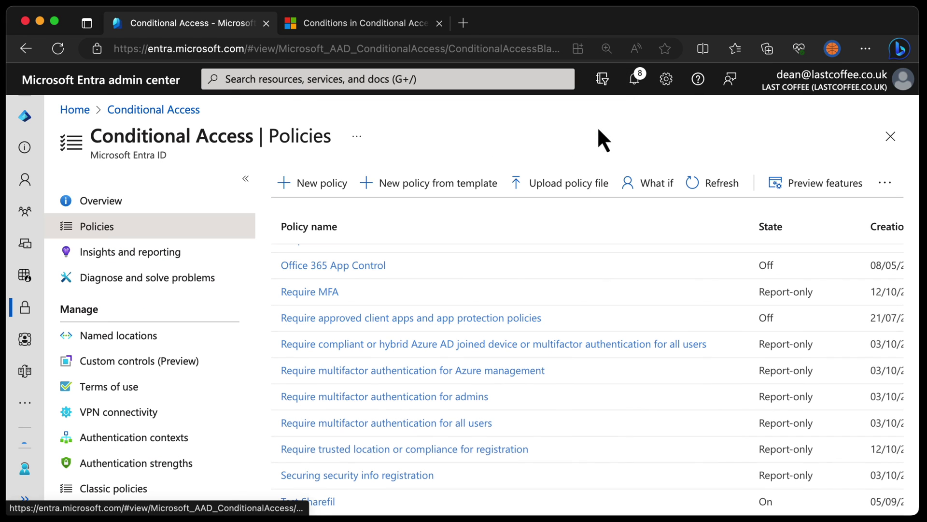
click(118, 207)
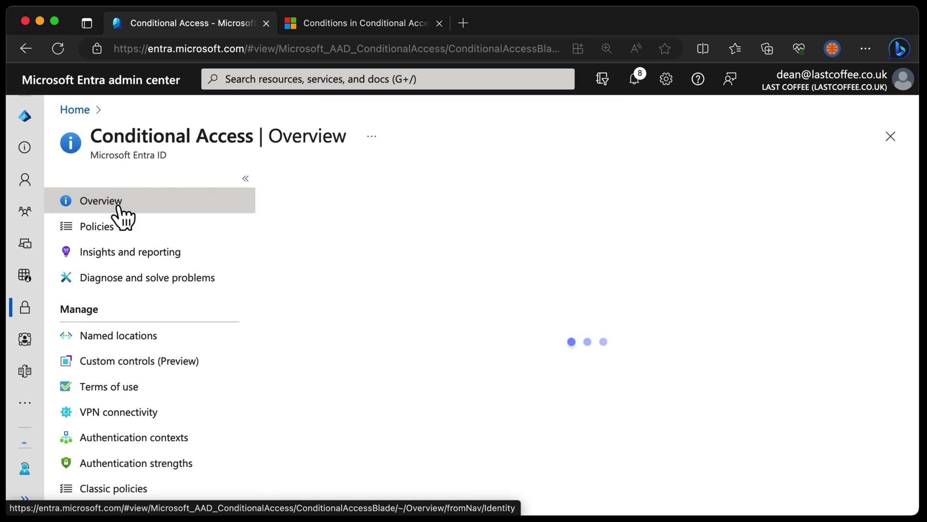
click(481, 235)
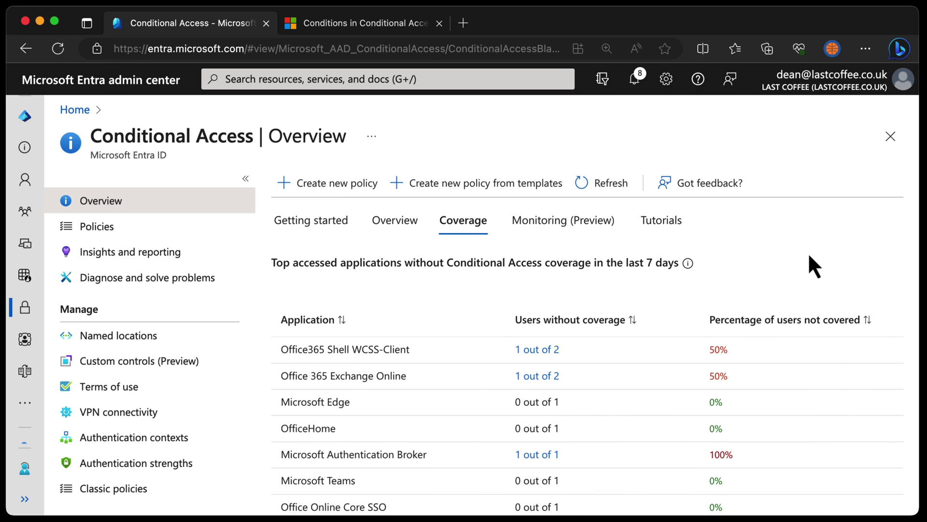
Scroll through both coverage tables, noting Azure Portal and Microsoft Authentication Broker at 0%
scroll(809, 256, down, 3)
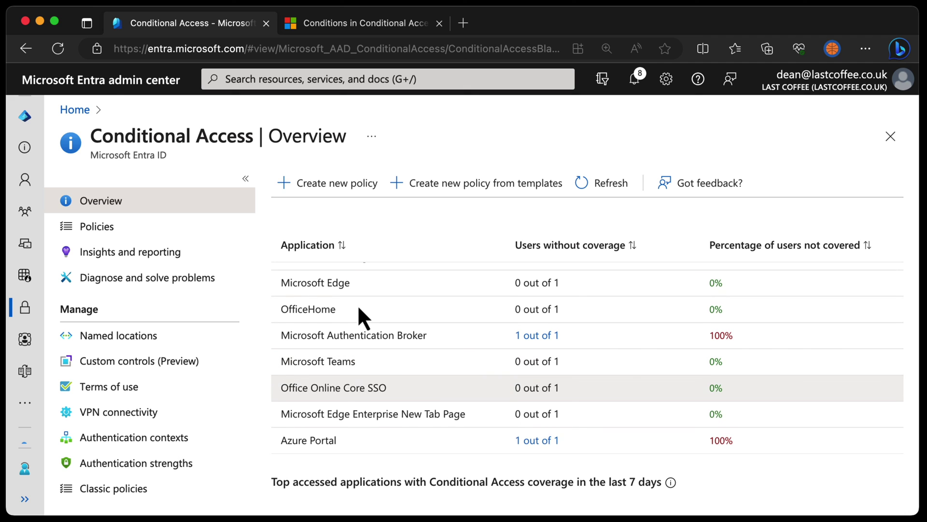
scroll(358, 304, down, 10)
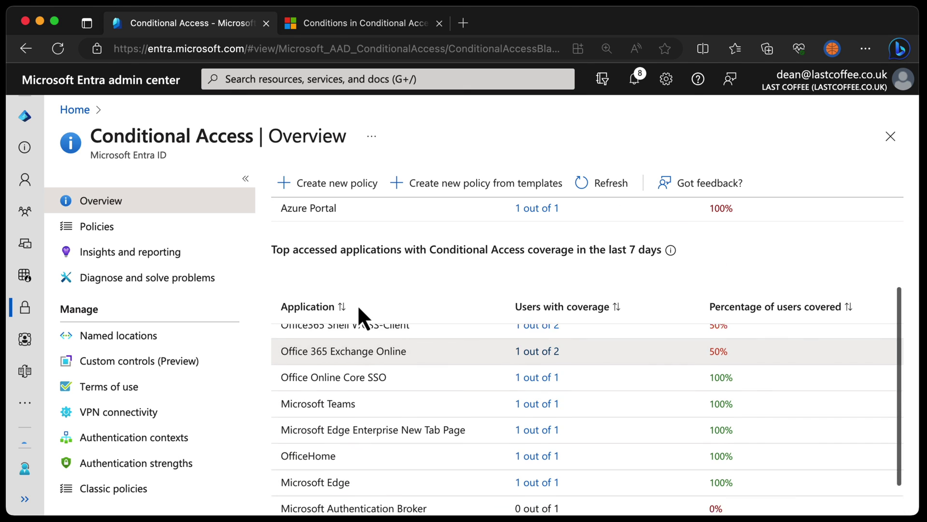
scroll(357, 304, down, 1)
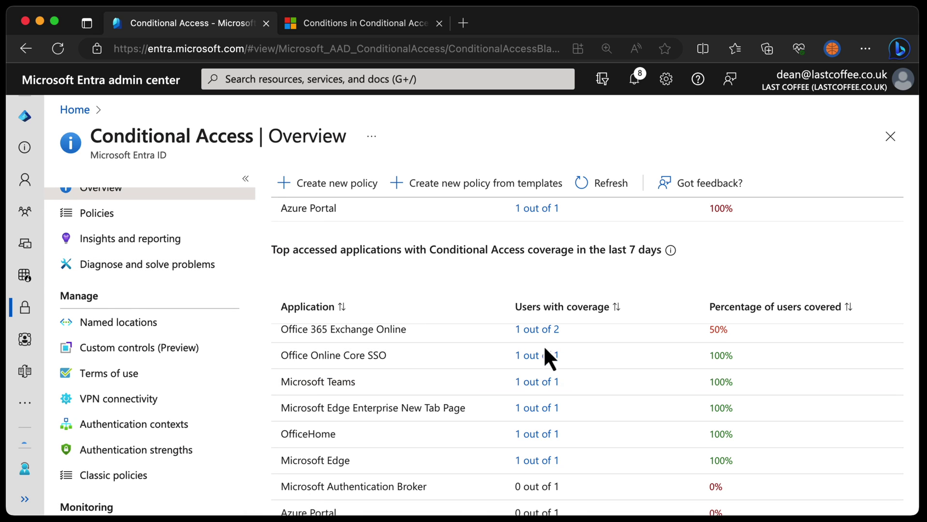
scroll(798, 400, up, 2)
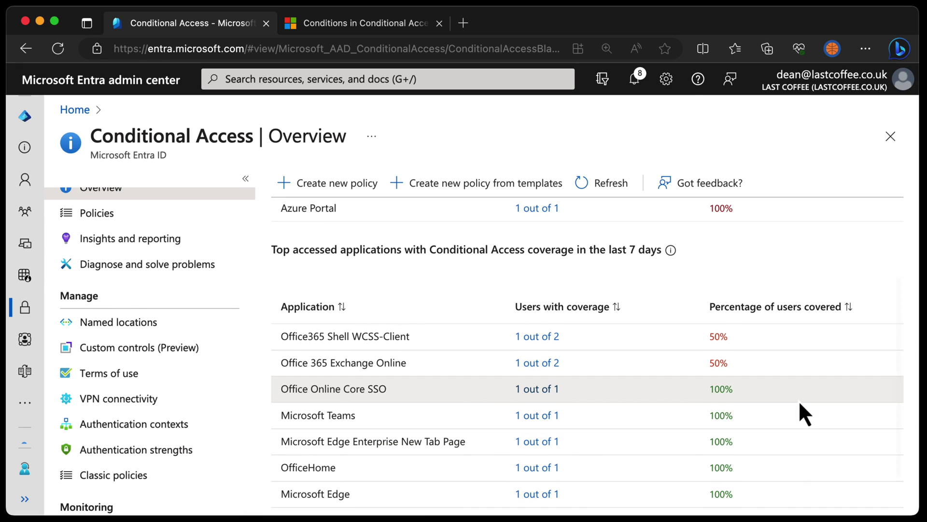
scroll(532, 425, down, 2)
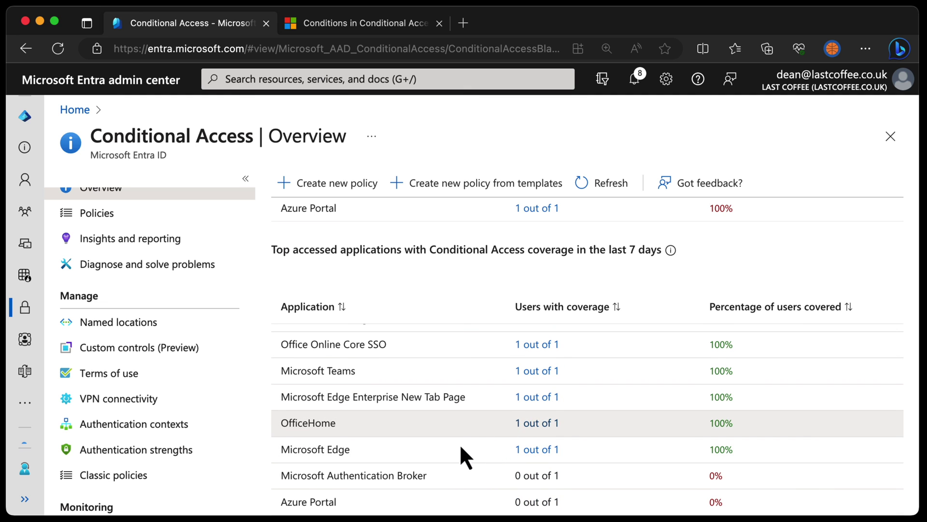
scroll(460, 447, up, 2)
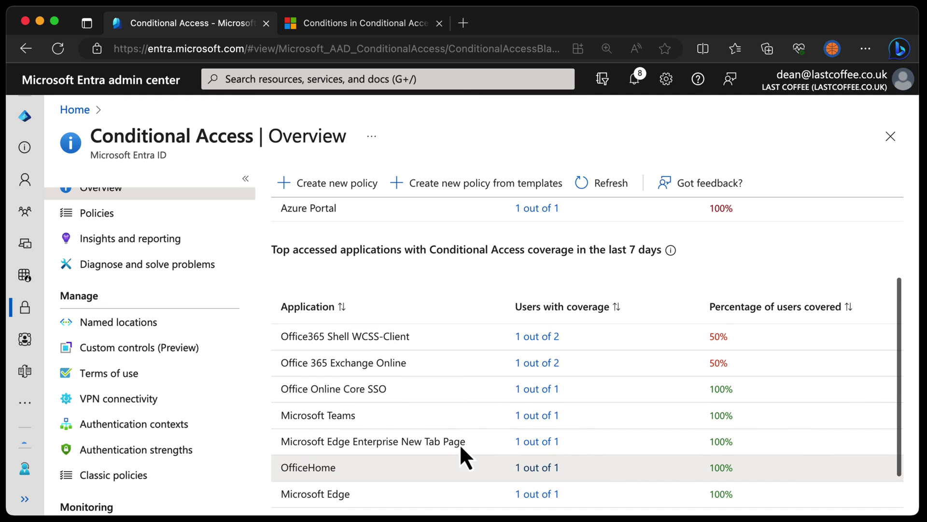
scroll(460, 446, up, 1)
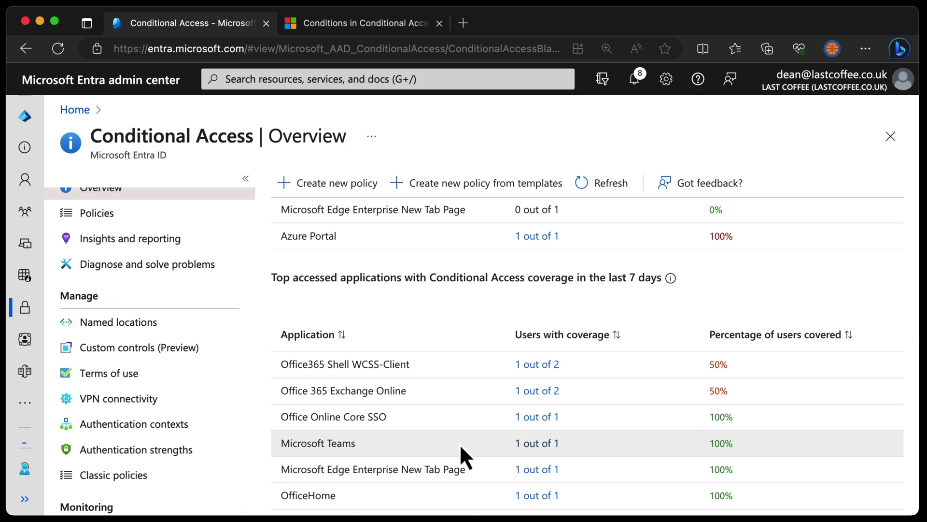
scroll(461, 446, down, 2)
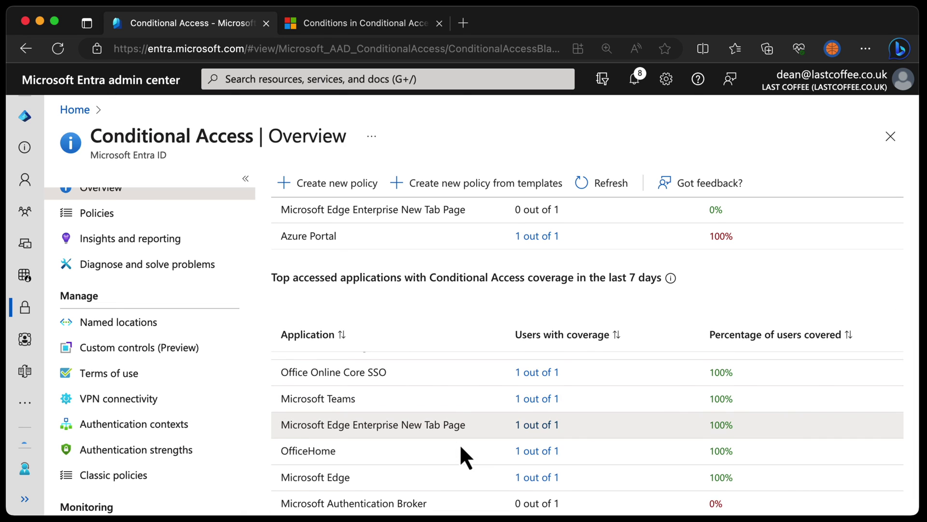
scroll(460, 446, down, 1)
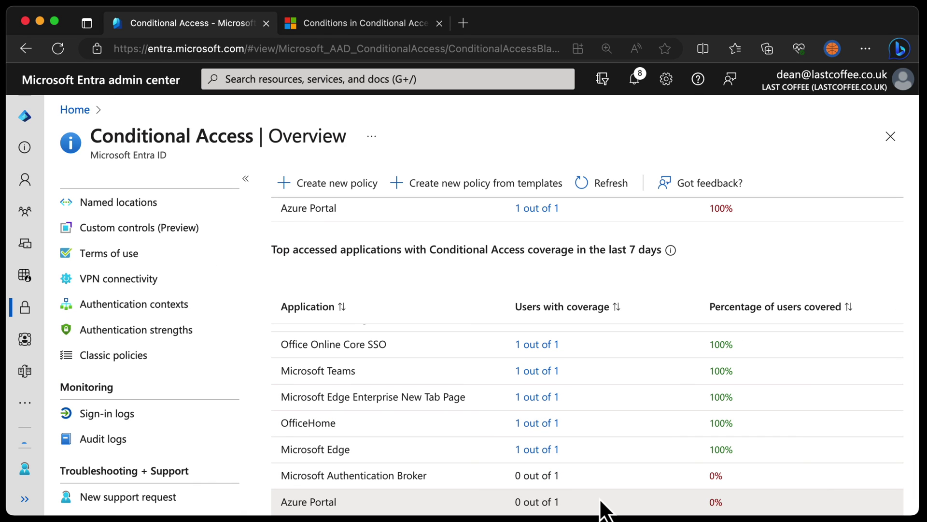